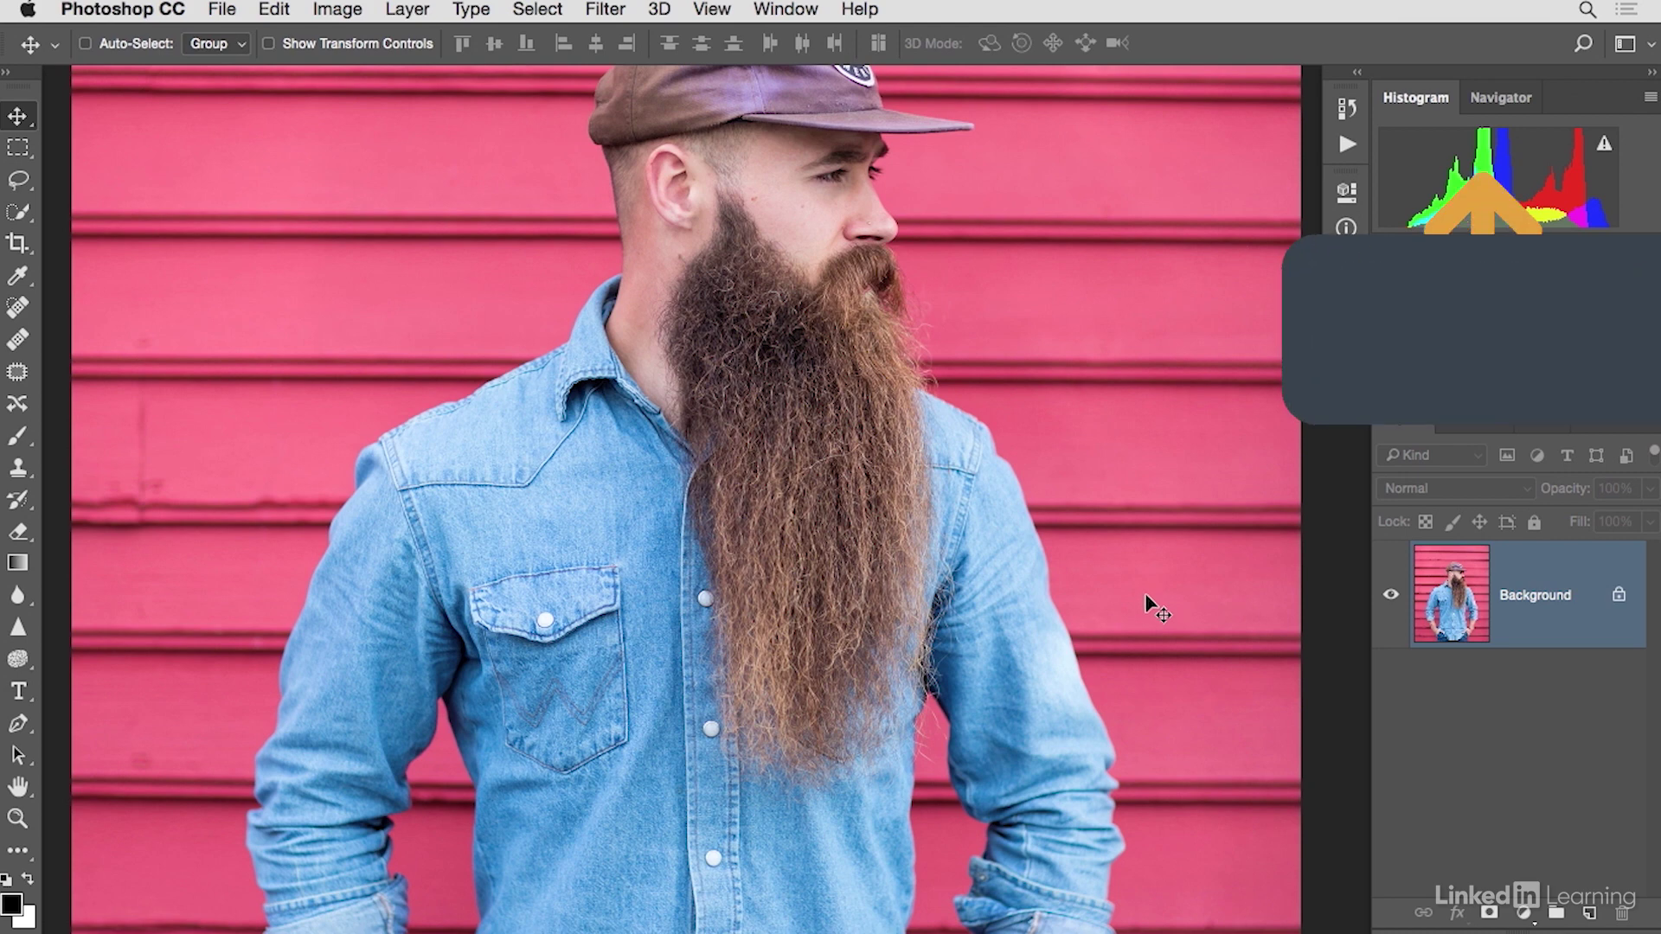
# - Quick-select from the shirt shoulder up over the head and cap, shrinking the brush to 9
pyautogui.click(20, 212)
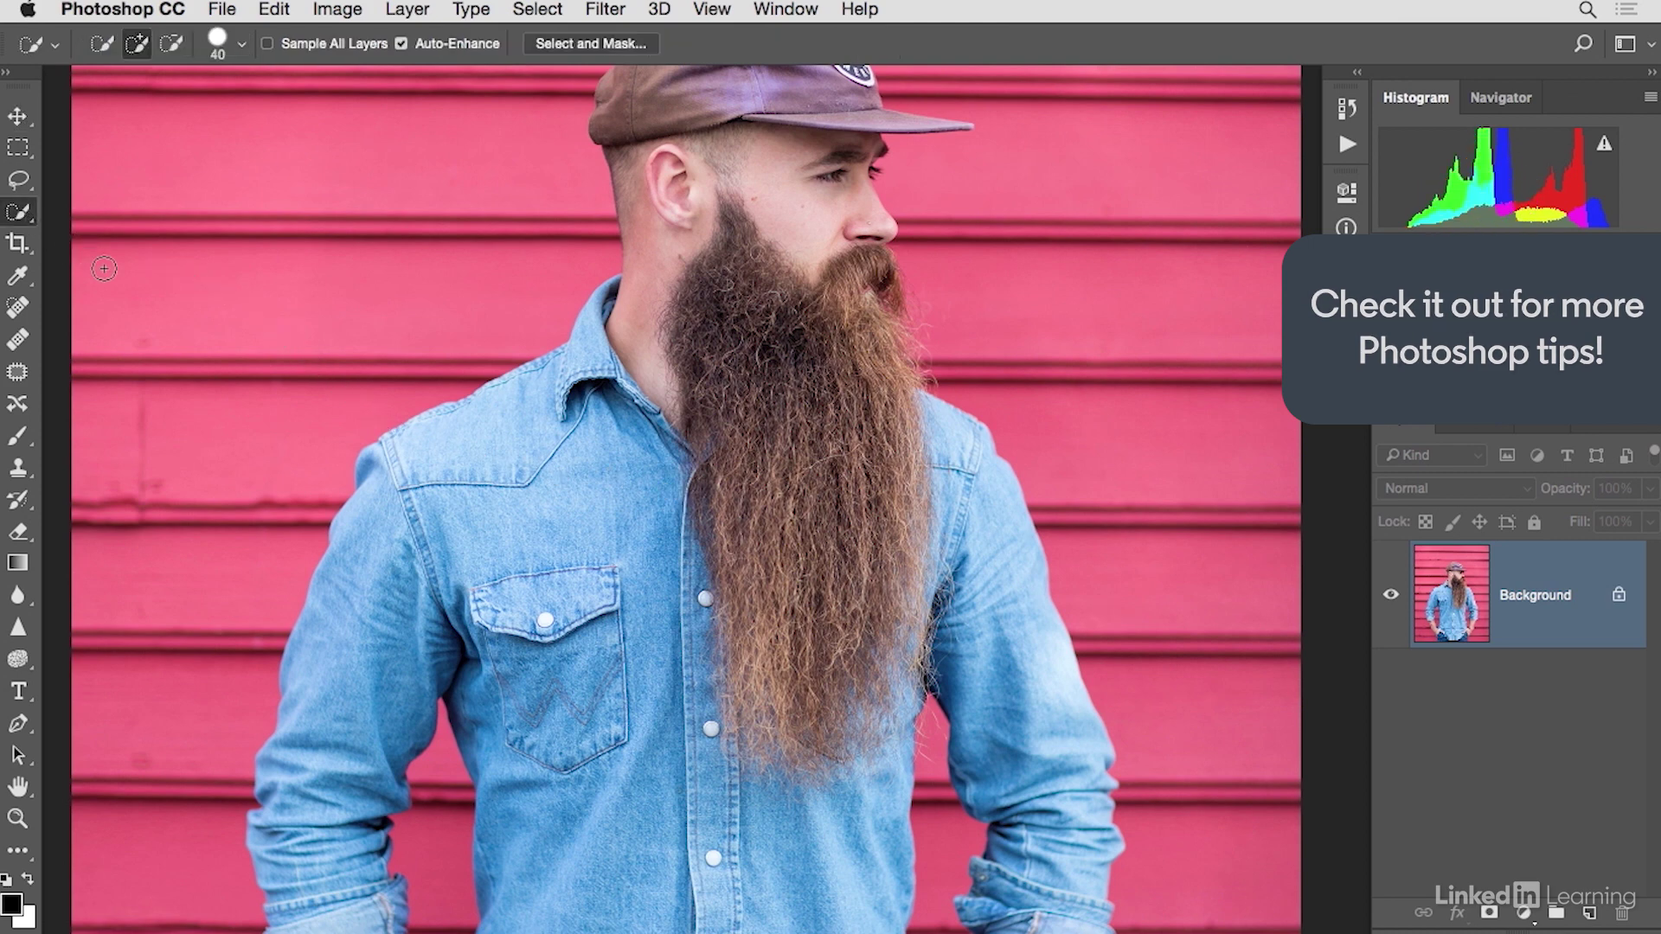
pyautogui.moveTo(456, 454)
pyautogui.mouseDown()
pyautogui.moveTo(599, 394)
pyautogui.moveTo(644, 353)
pyautogui.moveTo(657, 175)
pyautogui.moveTo(622, 330)
pyautogui.moveTo(522, 465)
pyautogui.moveTo(479, 454)
pyautogui.moveTo(406, 513)
pyautogui.moveTo(368, 640)
pyautogui.moveTo(453, 597)
pyautogui.moveTo(791, 578)
pyautogui.moveTo(747, 229)
pyautogui.moveTo(704, 105)
pyautogui.mouseUp()
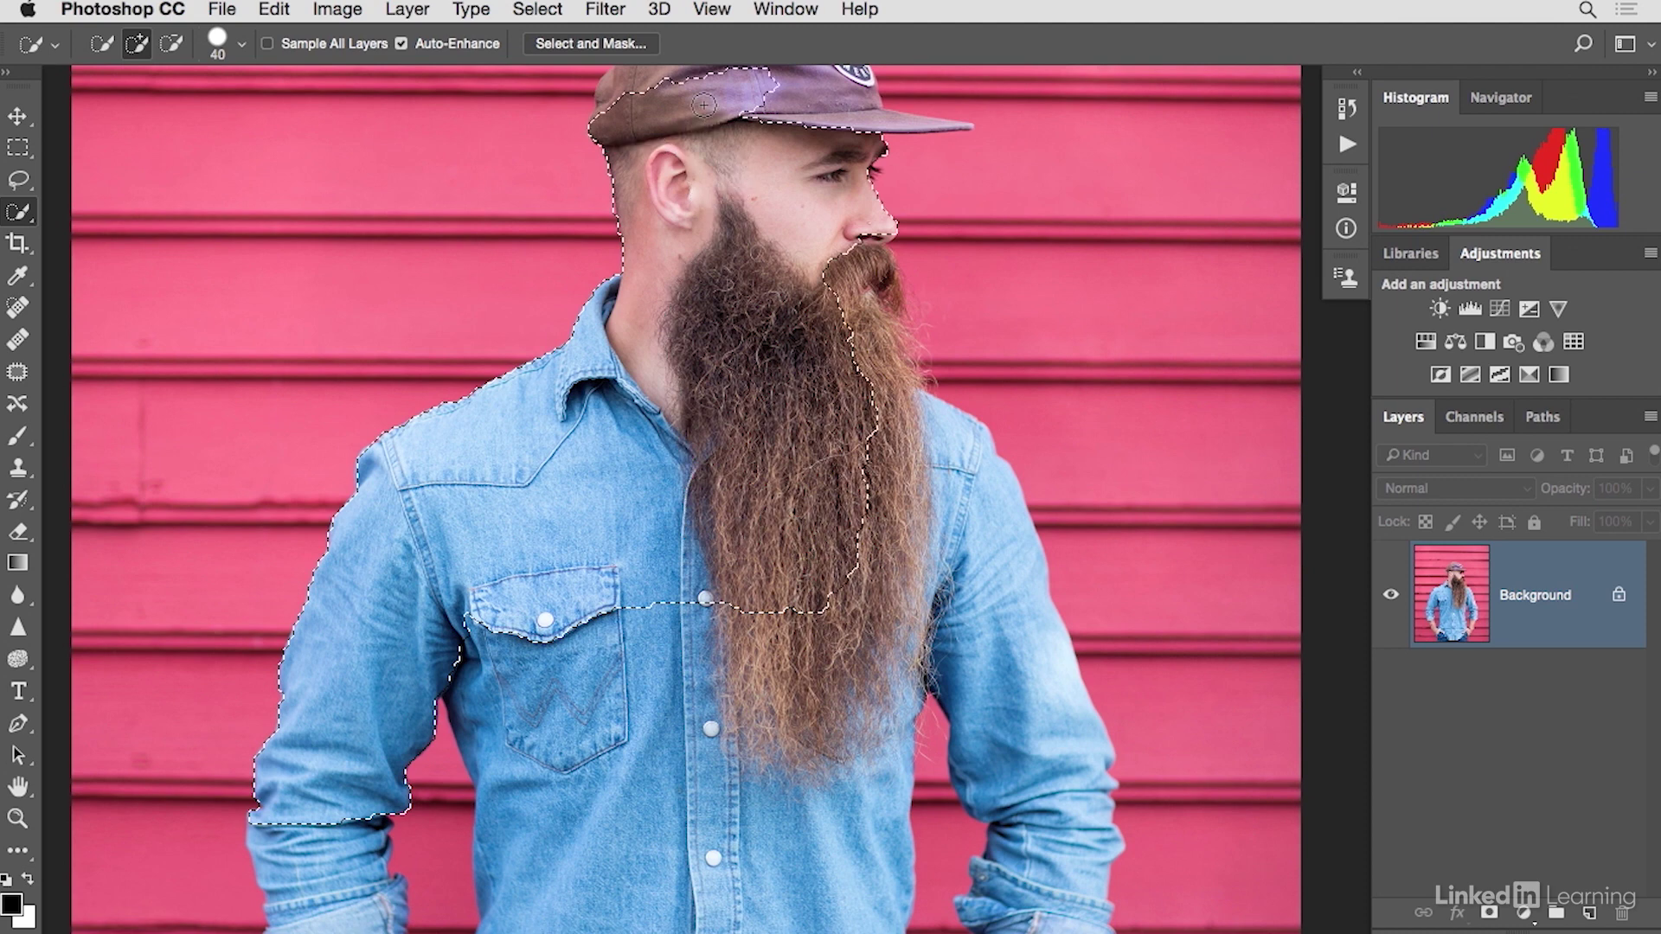
pyautogui.moveTo(730, 211); pyautogui.dragTo(697, 385)
pyautogui.moveTo(624, 276)
pyautogui.mouseDown()
pyautogui.moveTo(649, 213)
pyautogui.moveTo(720, 203)
pyautogui.moveTo(811, 276)
pyautogui.moveTo(753, 316)
pyautogui.moveTo(804, 458)
pyautogui.moveTo(865, 606)
pyautogui.moveTo(975, 718)
pyautogui.moveTo(851, 693)
pyautogui.moveTo(779, 908)
pyautogui.moveTo(462, 799)
pyautogui.moveTo(644, 645)
pyautogui.mouseUp()
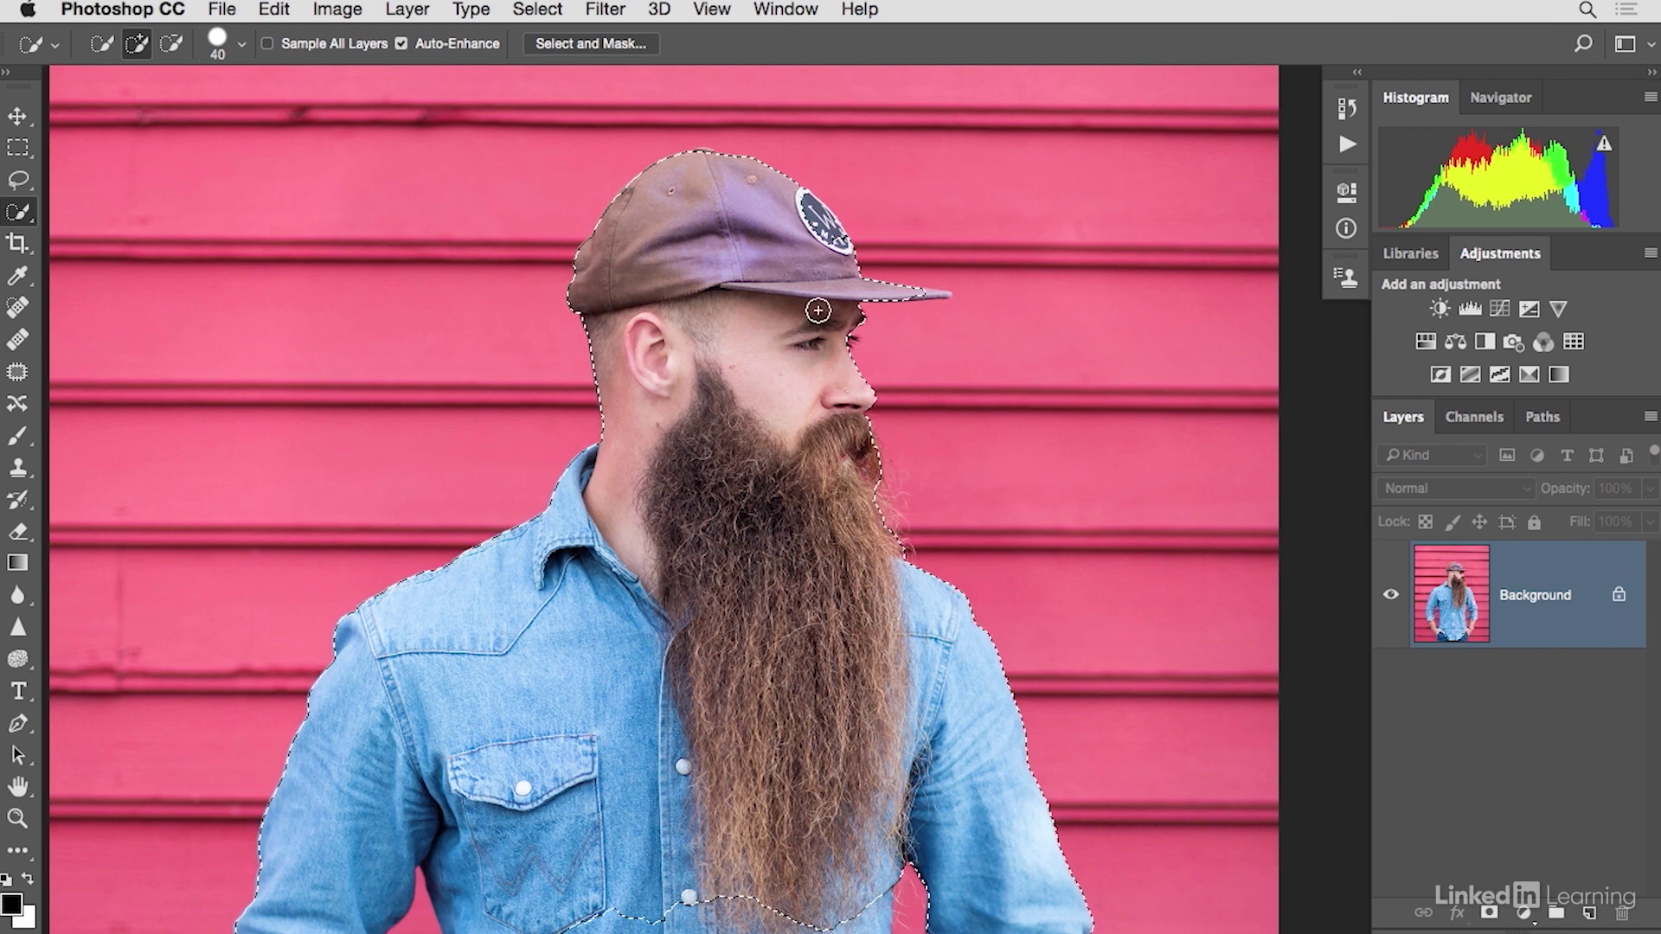
pyautogui.press('[')
pyautogui.press('[')
pyautogui.press('[')
pyautogui.press('[')
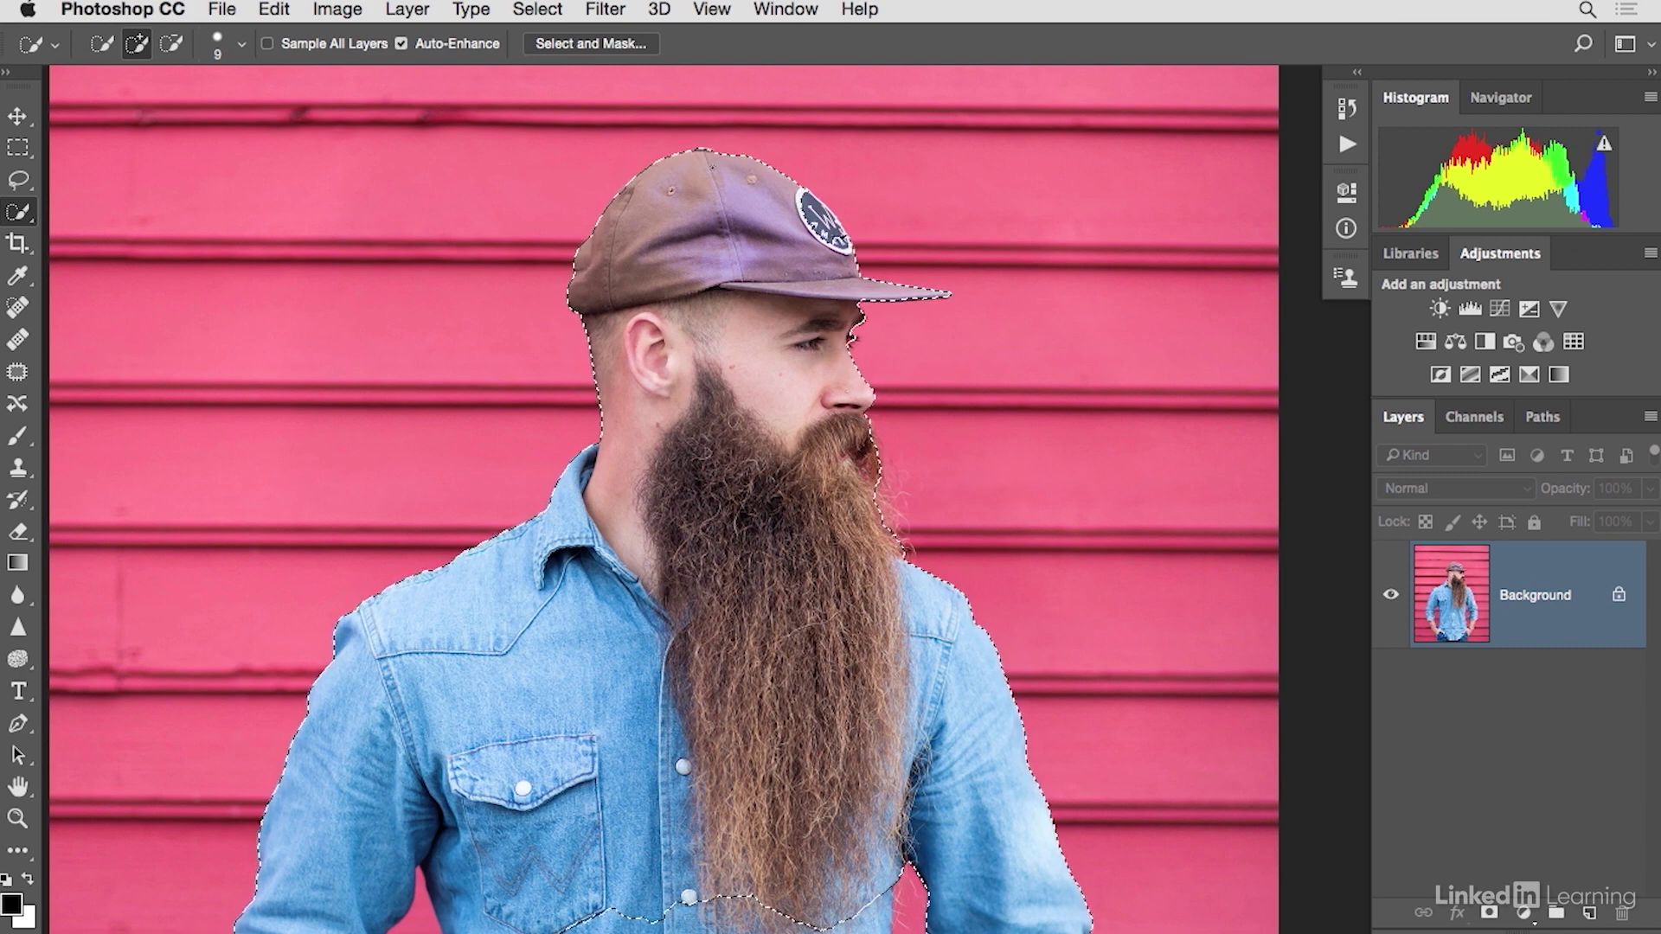
pyautogui.scroll(-5, 760, 493)
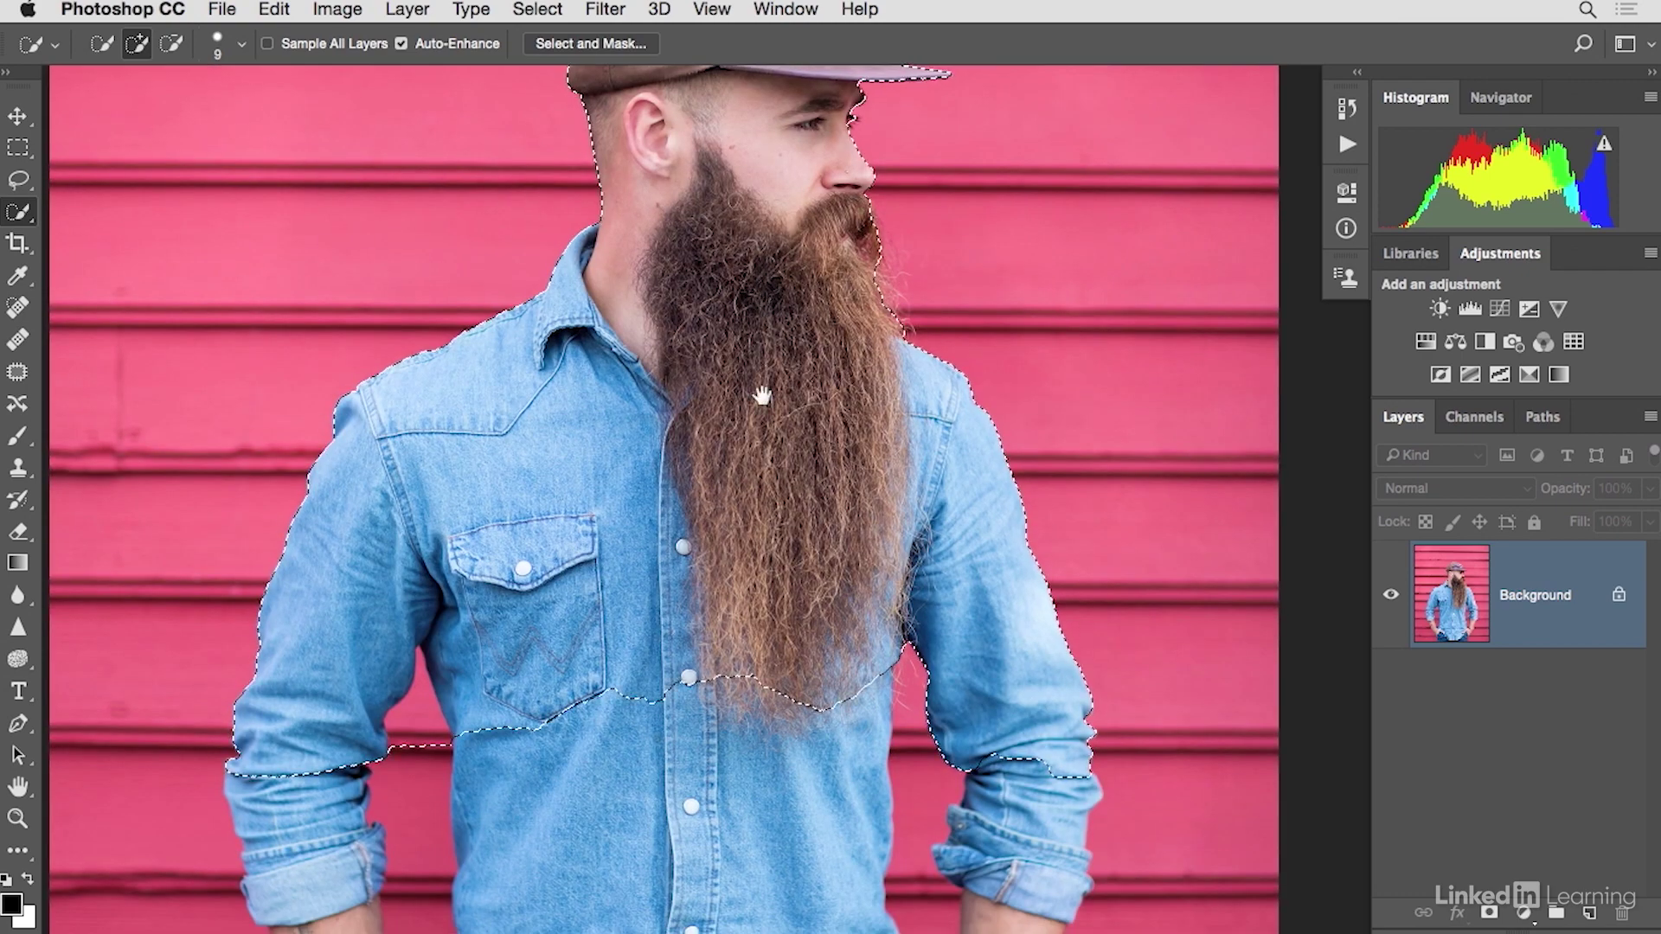
pyautogui.press('super+minus')
pyautogui.scroll(-2, 758, 377)
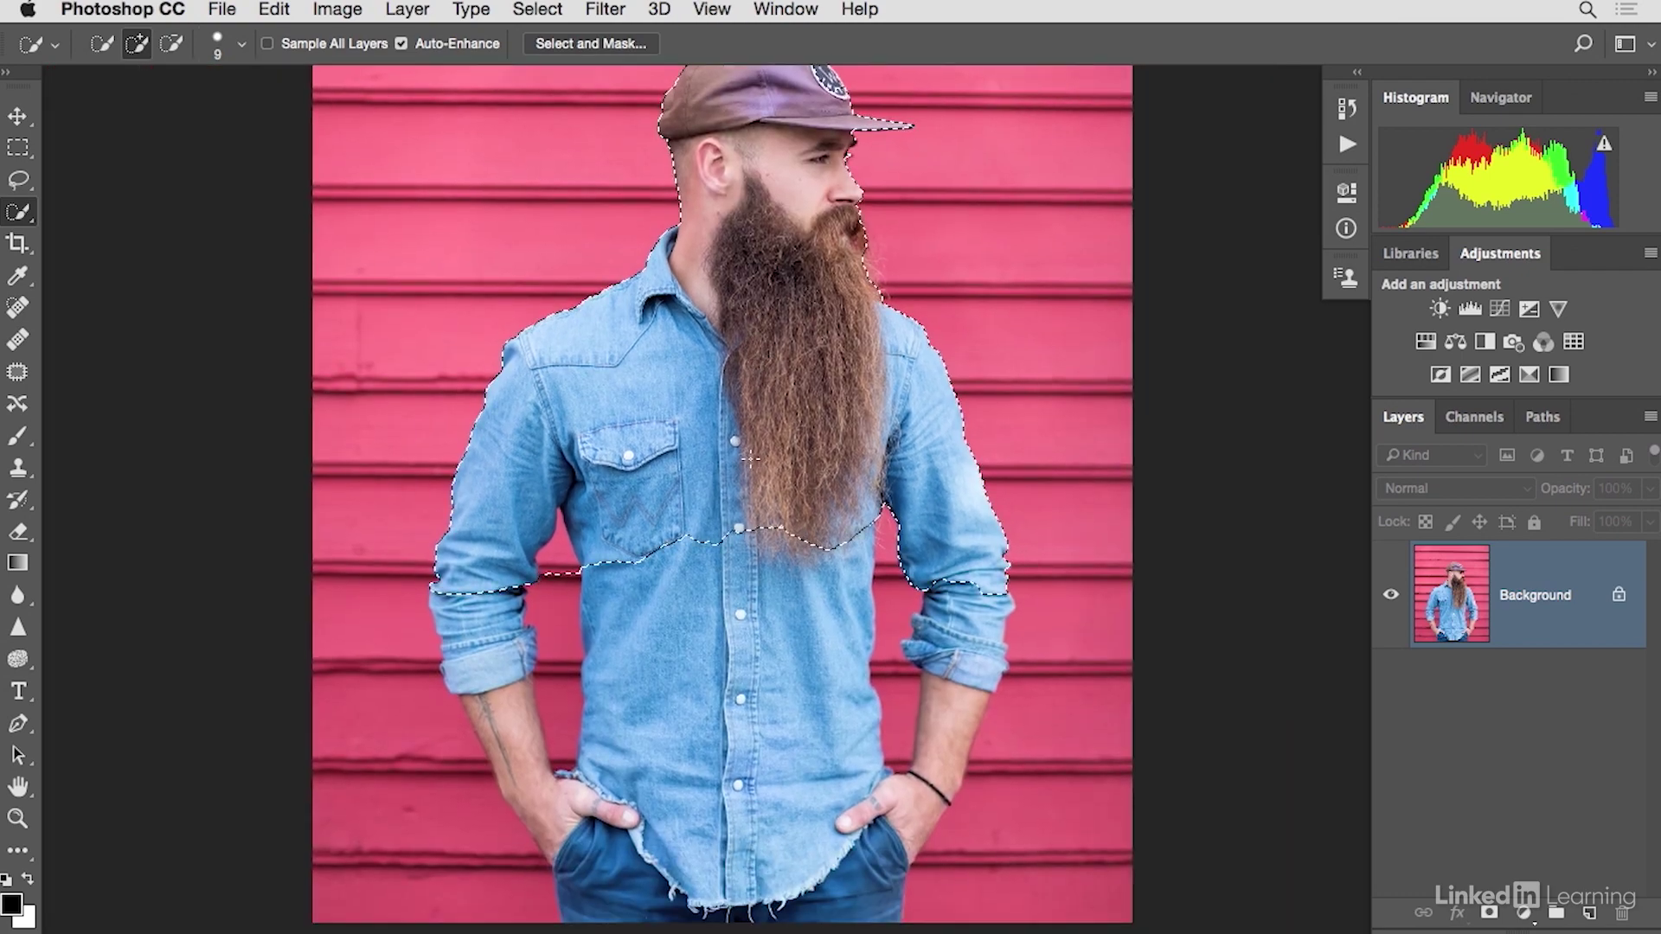
# - With a larger brush, add the lower shirt and the man's right hand to the selection
pyautogui.press(']')
pyautogui.press(']')
pyautogui.press(']')
pyautogui.press(']')
pyautogui.press(']')
pyautogui.press(']')
pyautogui.press(']')
pyautogui.press(']')
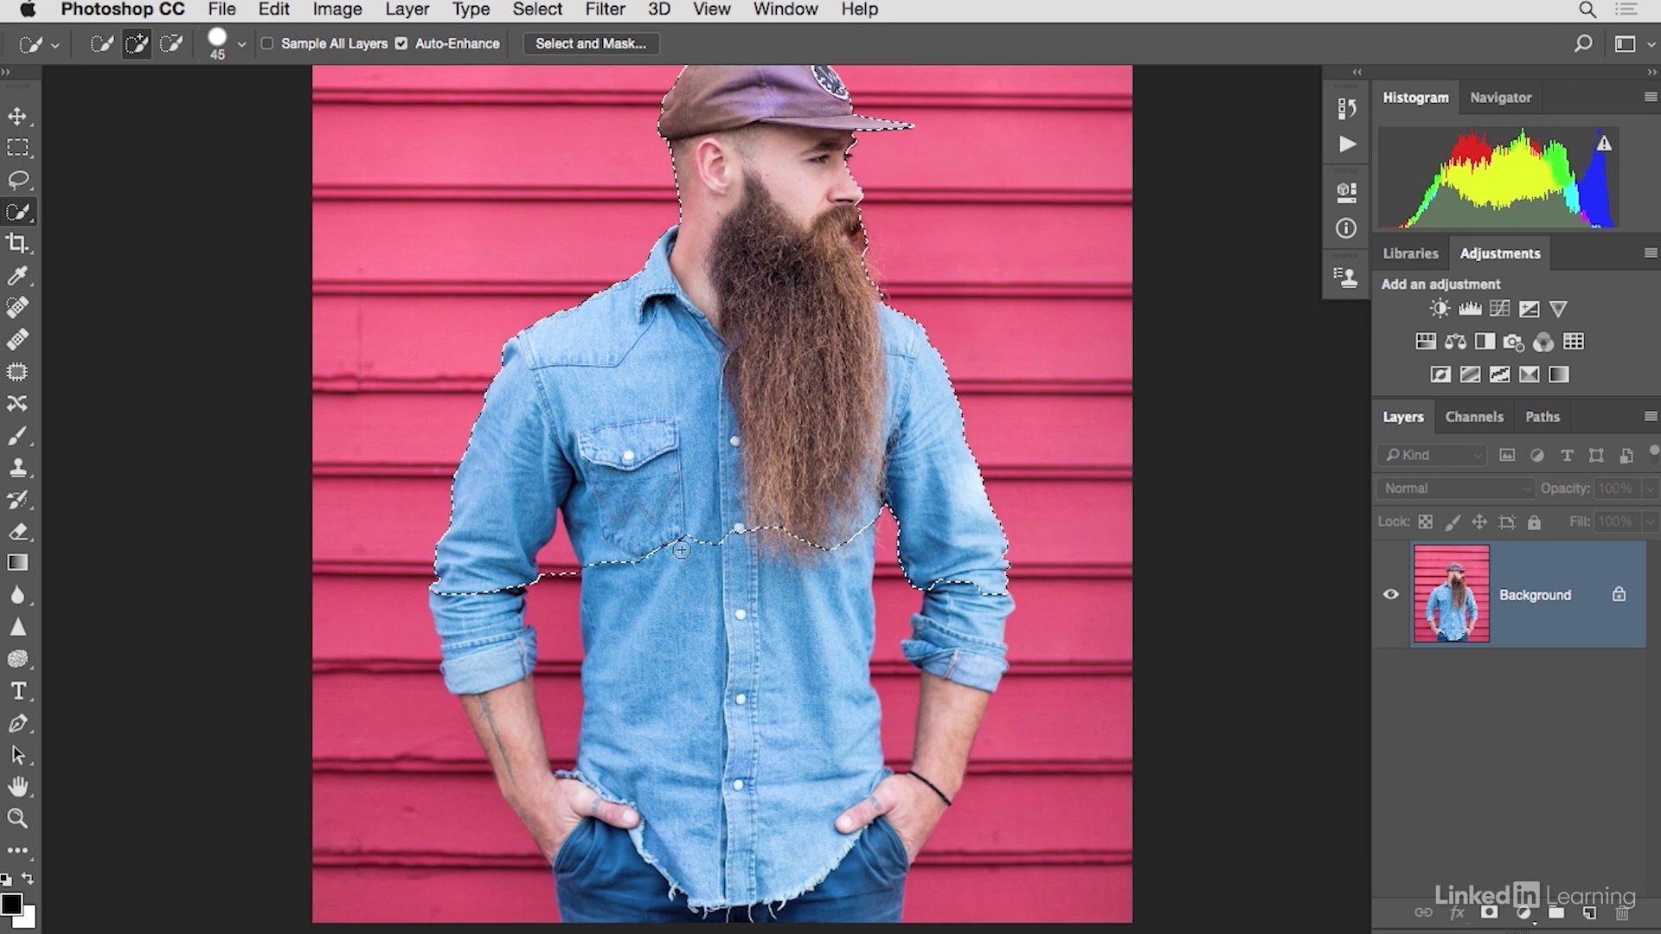
pyautogui.moveTo(705, 519)
pyautogui.mouseDown()
pyautogui.moveTo(674, 805)
pyautogui.moveTo(635, 878)
pyautogui.moveTo(554, 792)
pyautogui.moveTo(519, 692)
pyautogui.moveTo(484, 692)
pyautogui.moveTo(609, 797)
pyautogui.moveTo(888, 766)
pyautogui.moveTo(921, 791)
pyautogui.mouseUp()
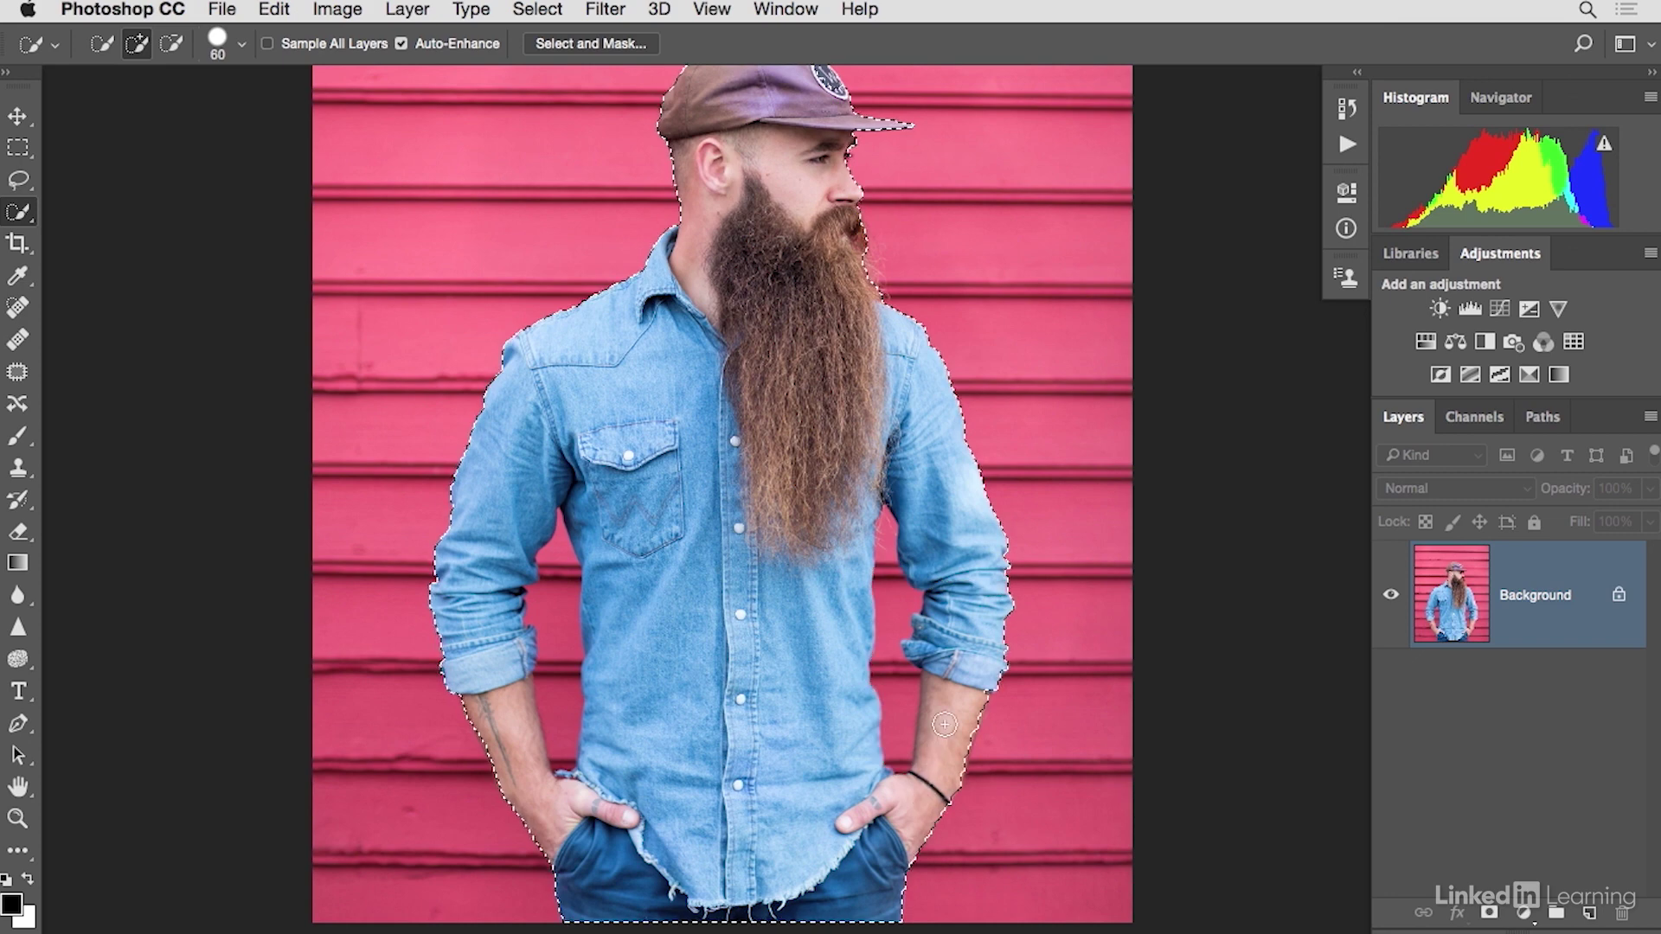
pyautogui.moveTo(945, 724); pyautogui.dragTo(863, 845)
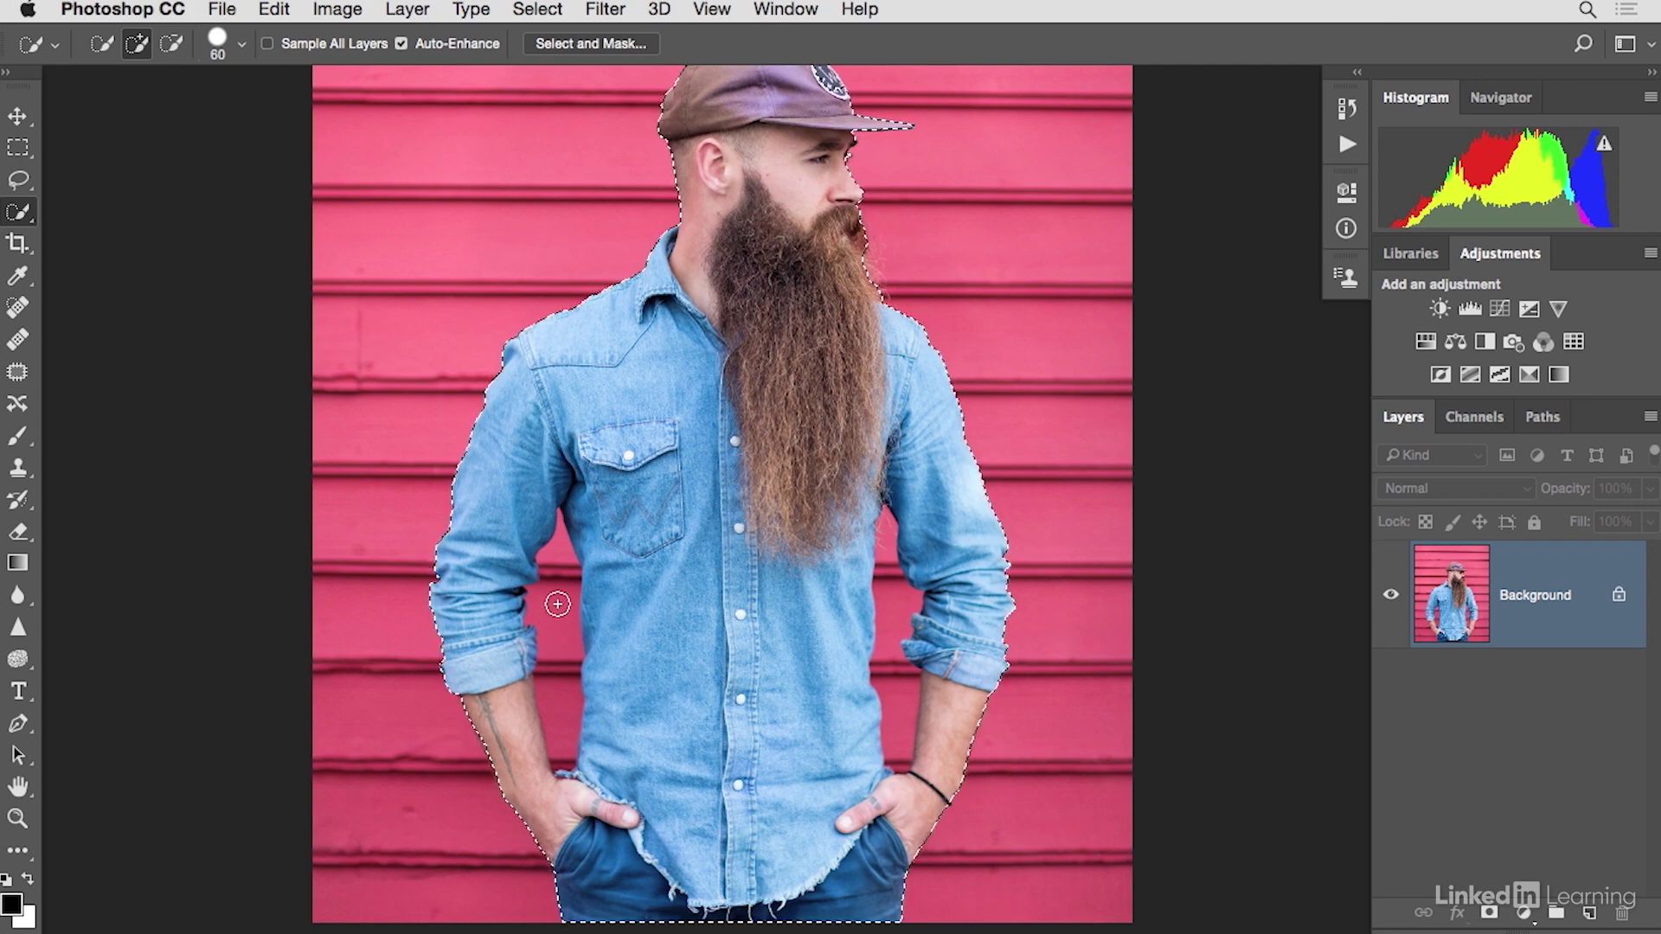
# - Subtract the pink wall gap beside the arm, then return to adding mode
pyautogui.click(173, 45)
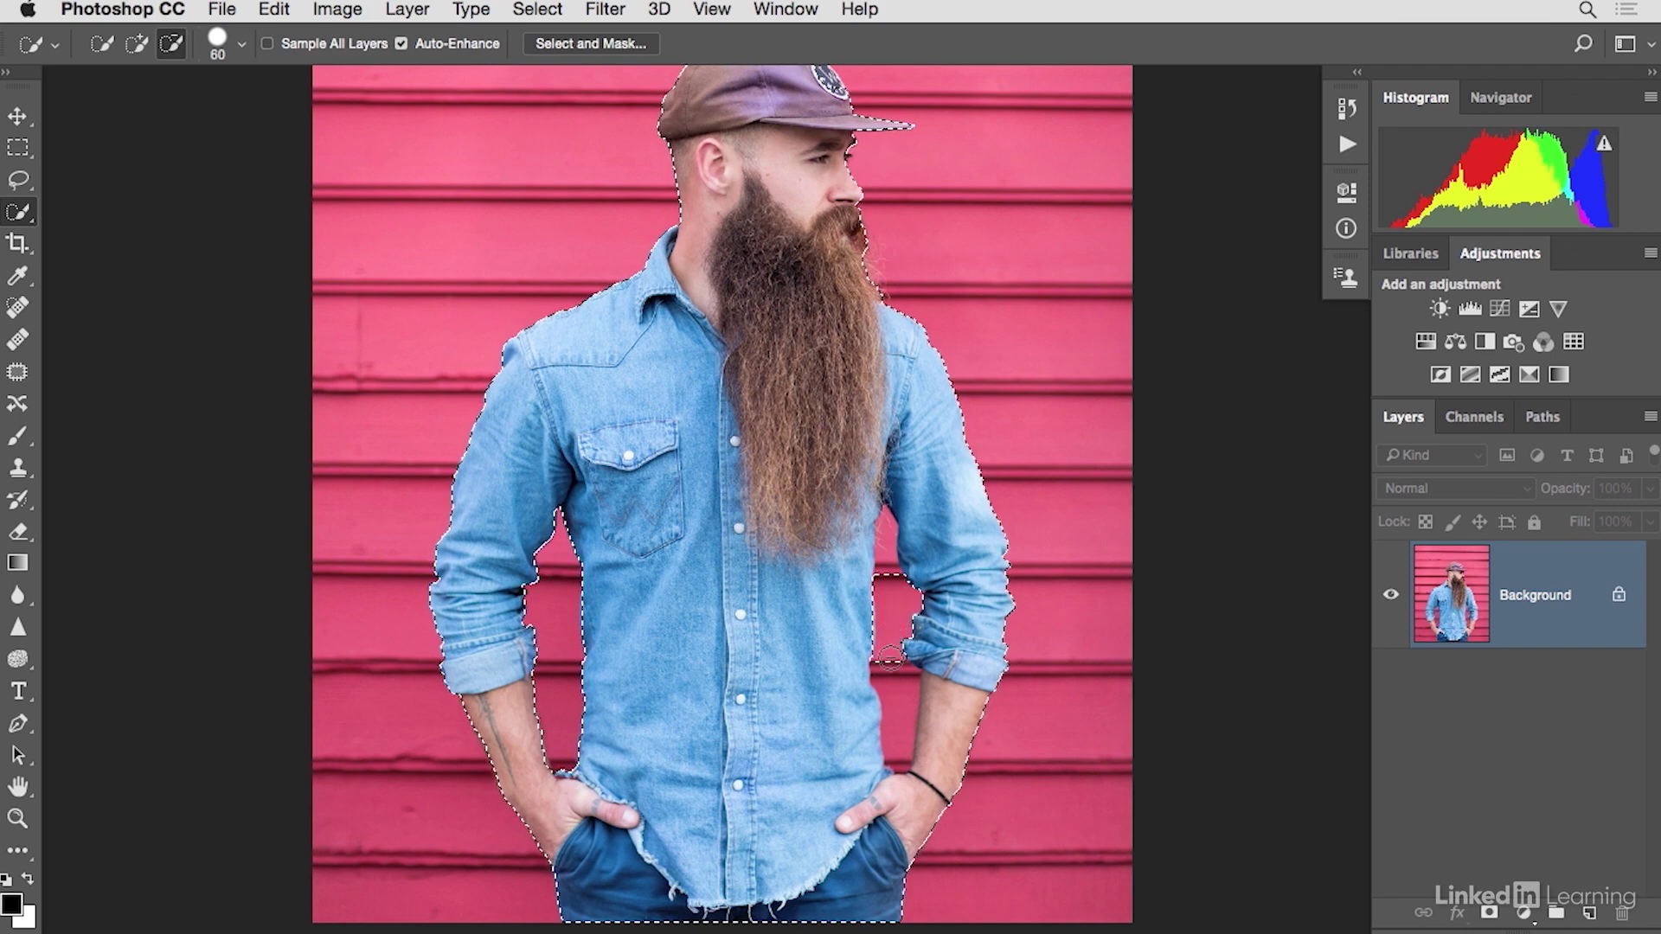
pyautogui.moveTo(889, 640); pyautogui.dragTo(890, 585)
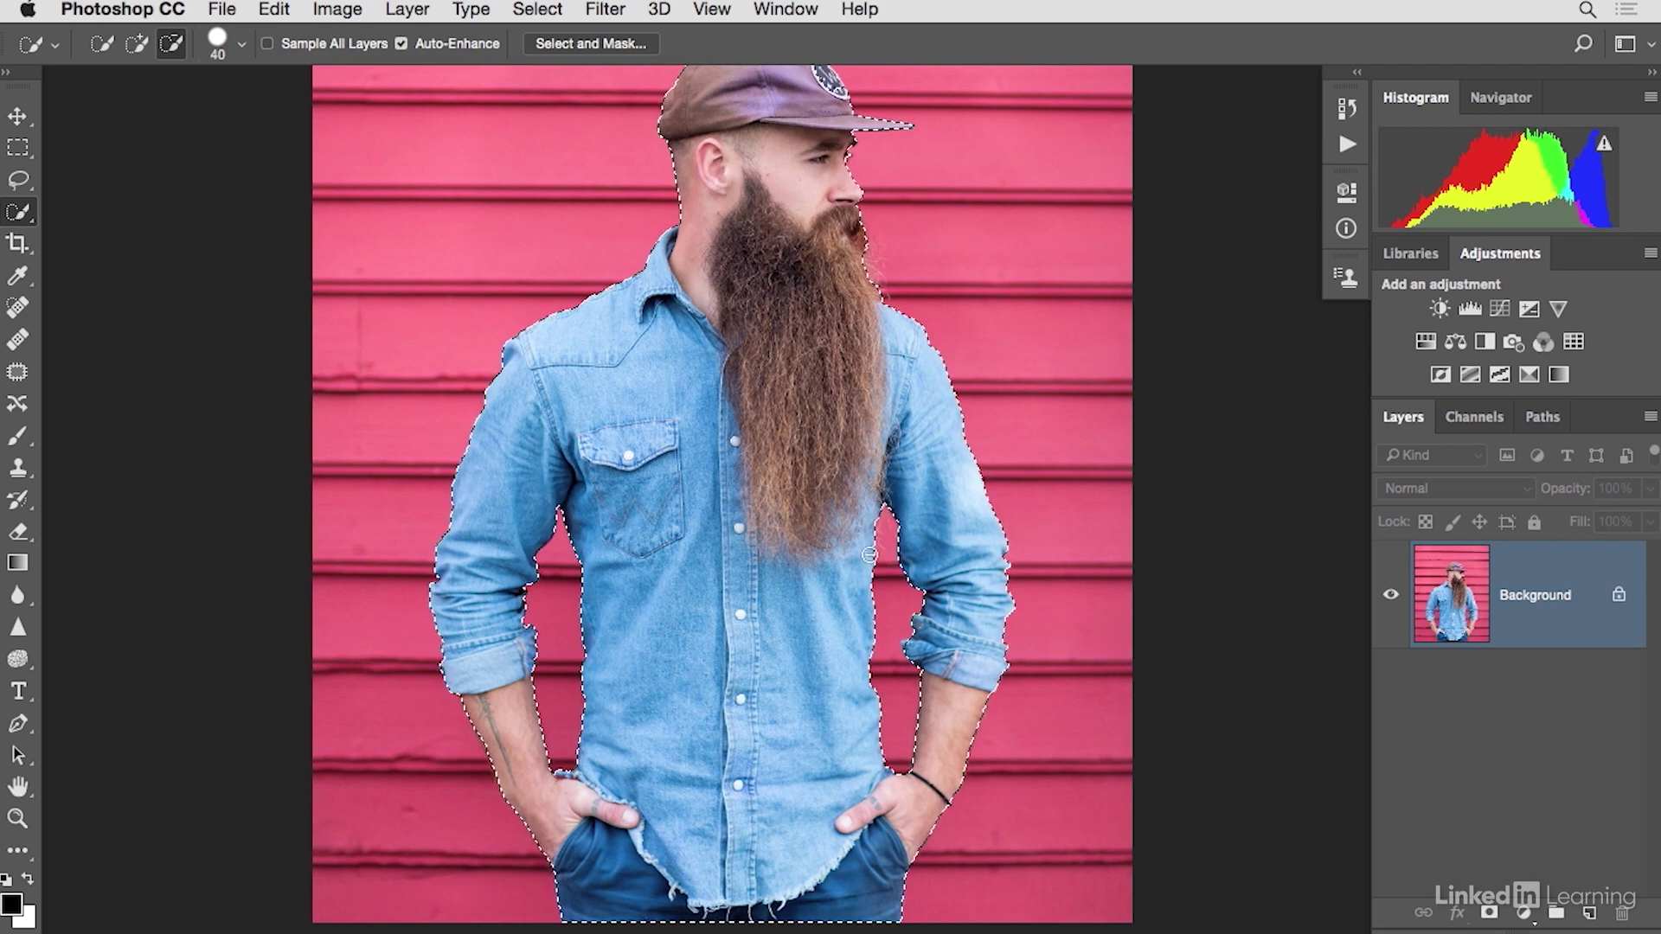
pyautogui.moveTo(820, 530); pyautogui.dragTo(726, 568)
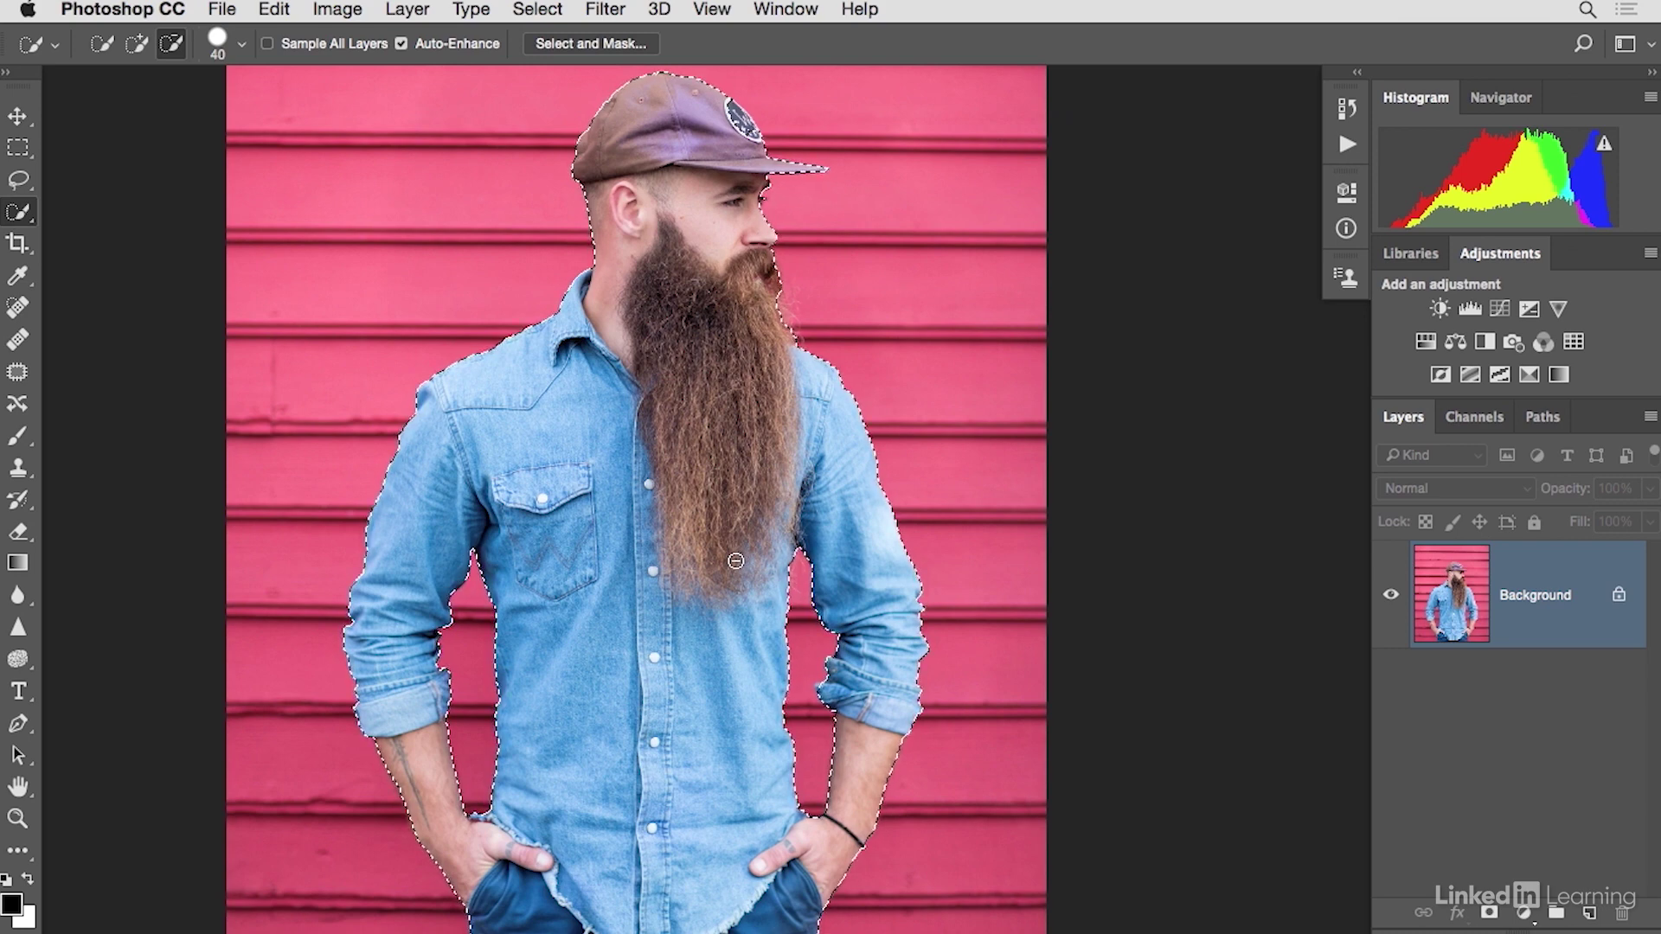
pyautogui.click(137, 45)
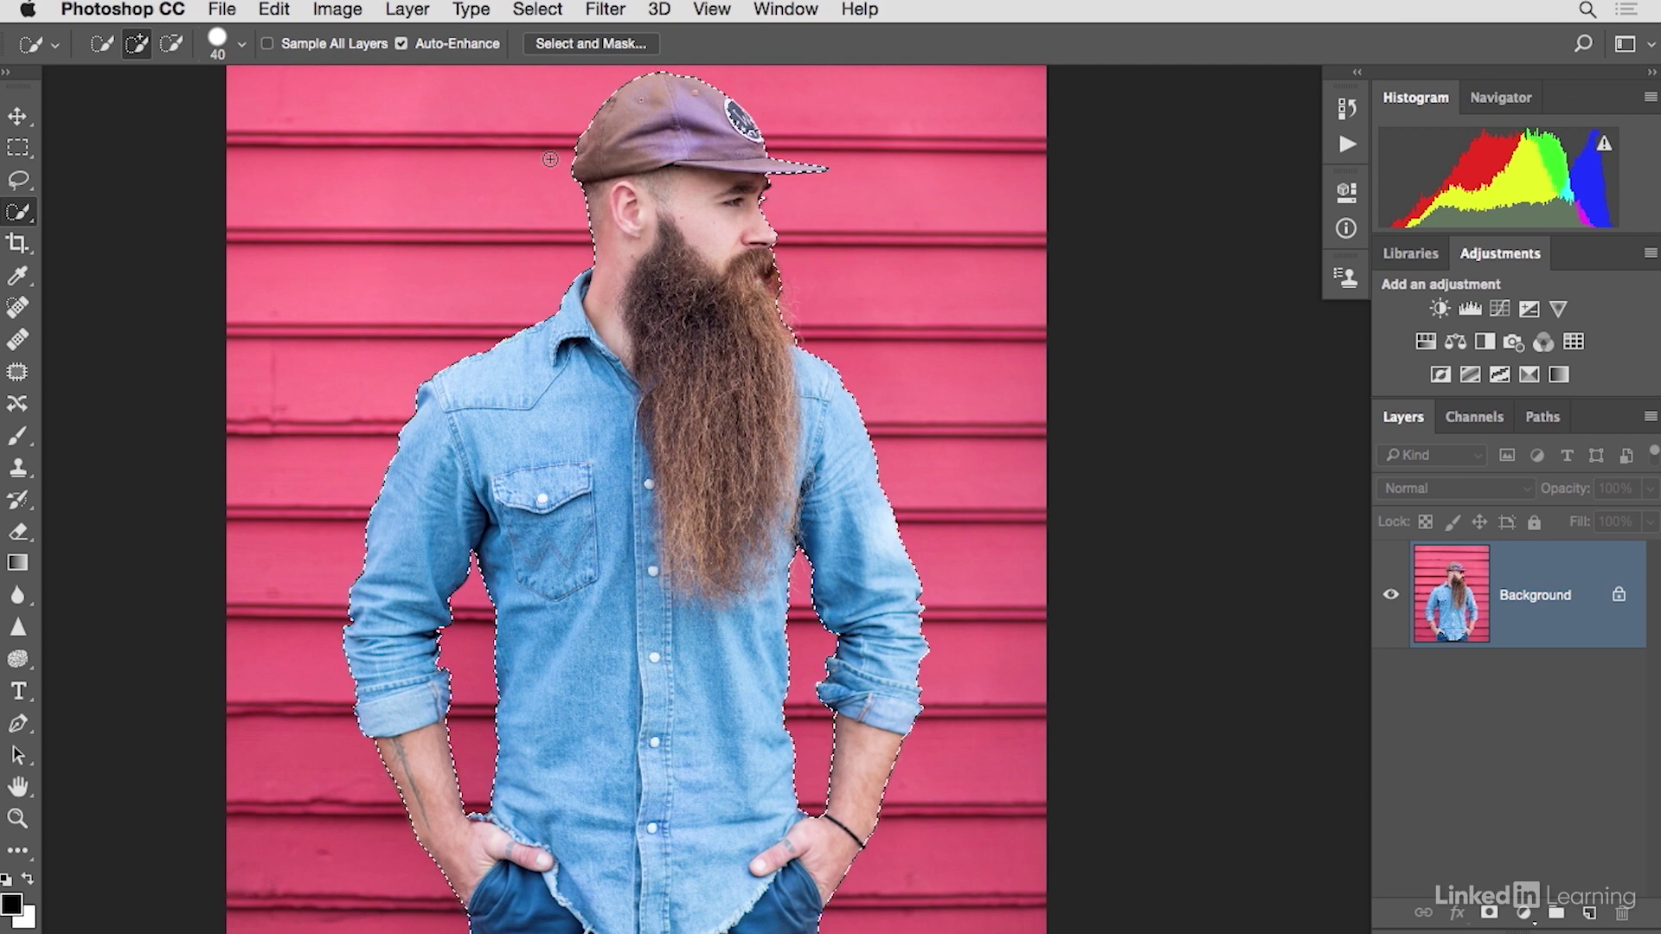
# - Open Select and Mask with the On White preview and pick its Quick Selection tool
pyautogui.click(563, 43)
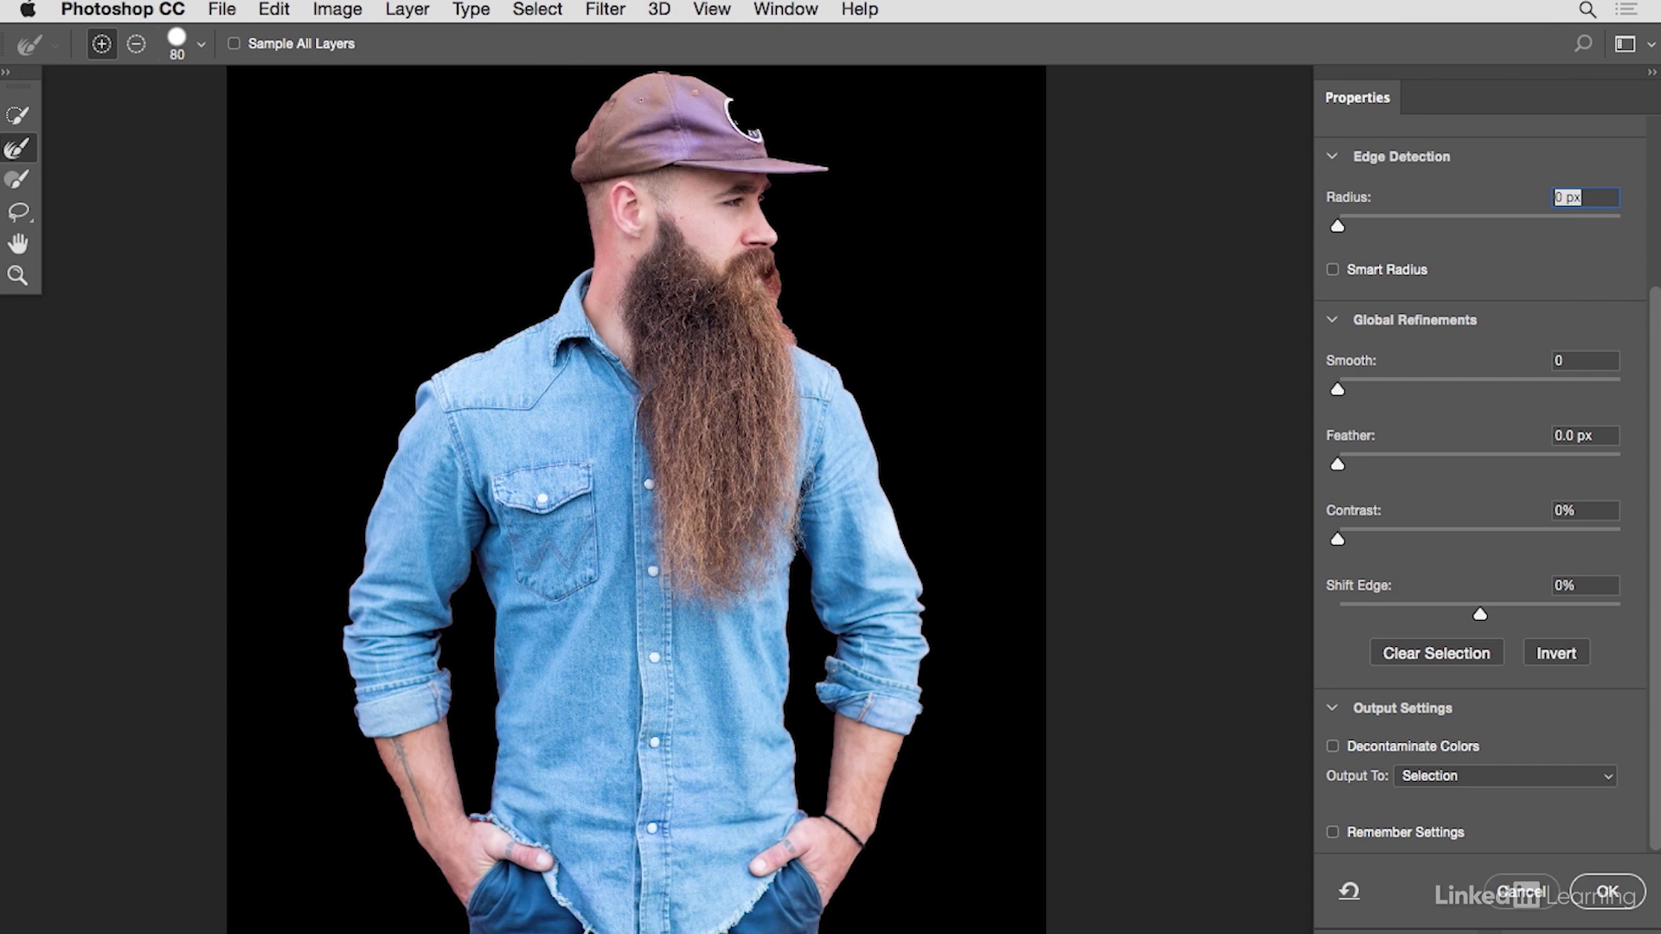
pyautogui.moveTo(1657, 335); pyautogui.dragTo(1658, 152)
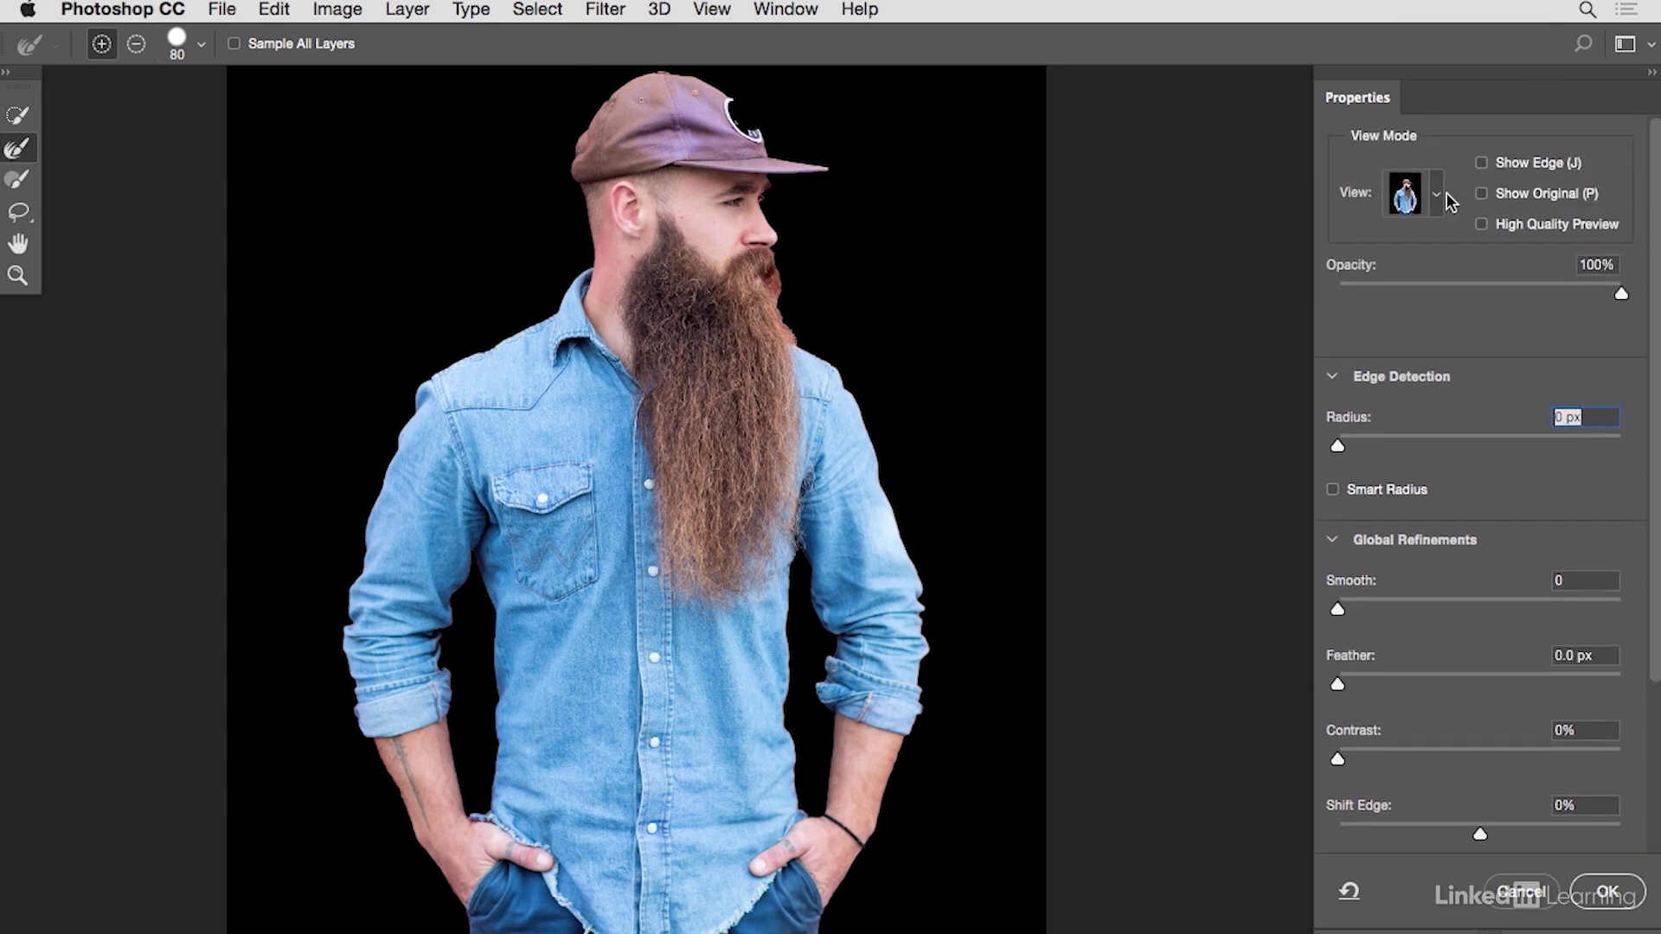
pyautogui.click(1436, 193)
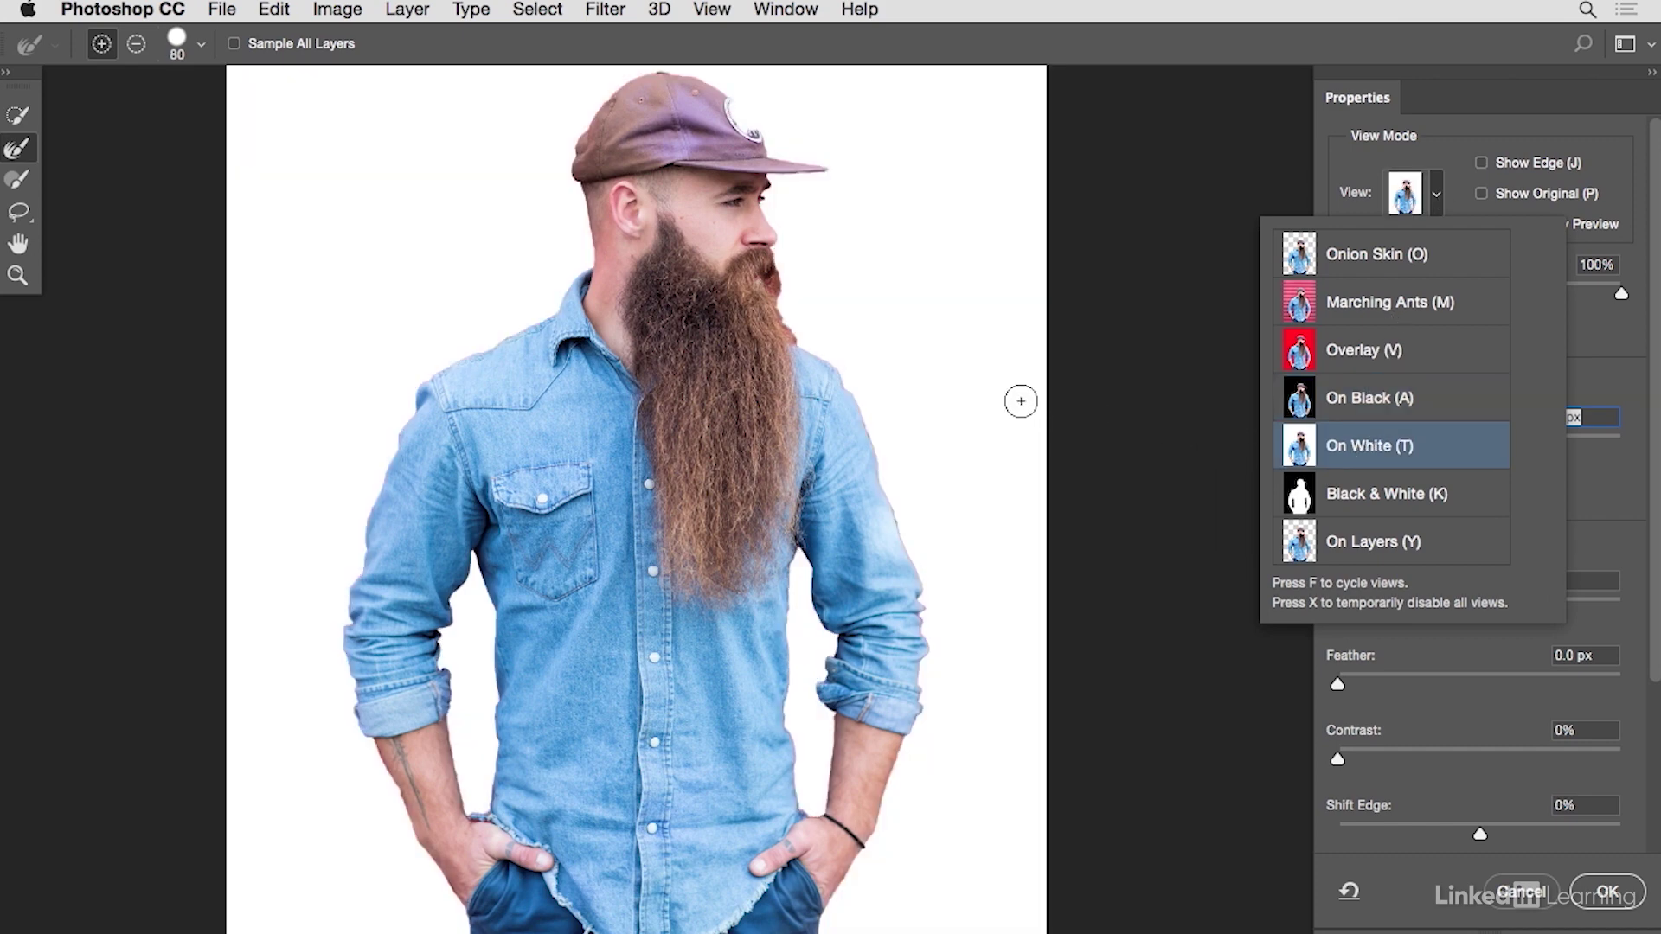
pyautogui.scroll(6, 905, 315)
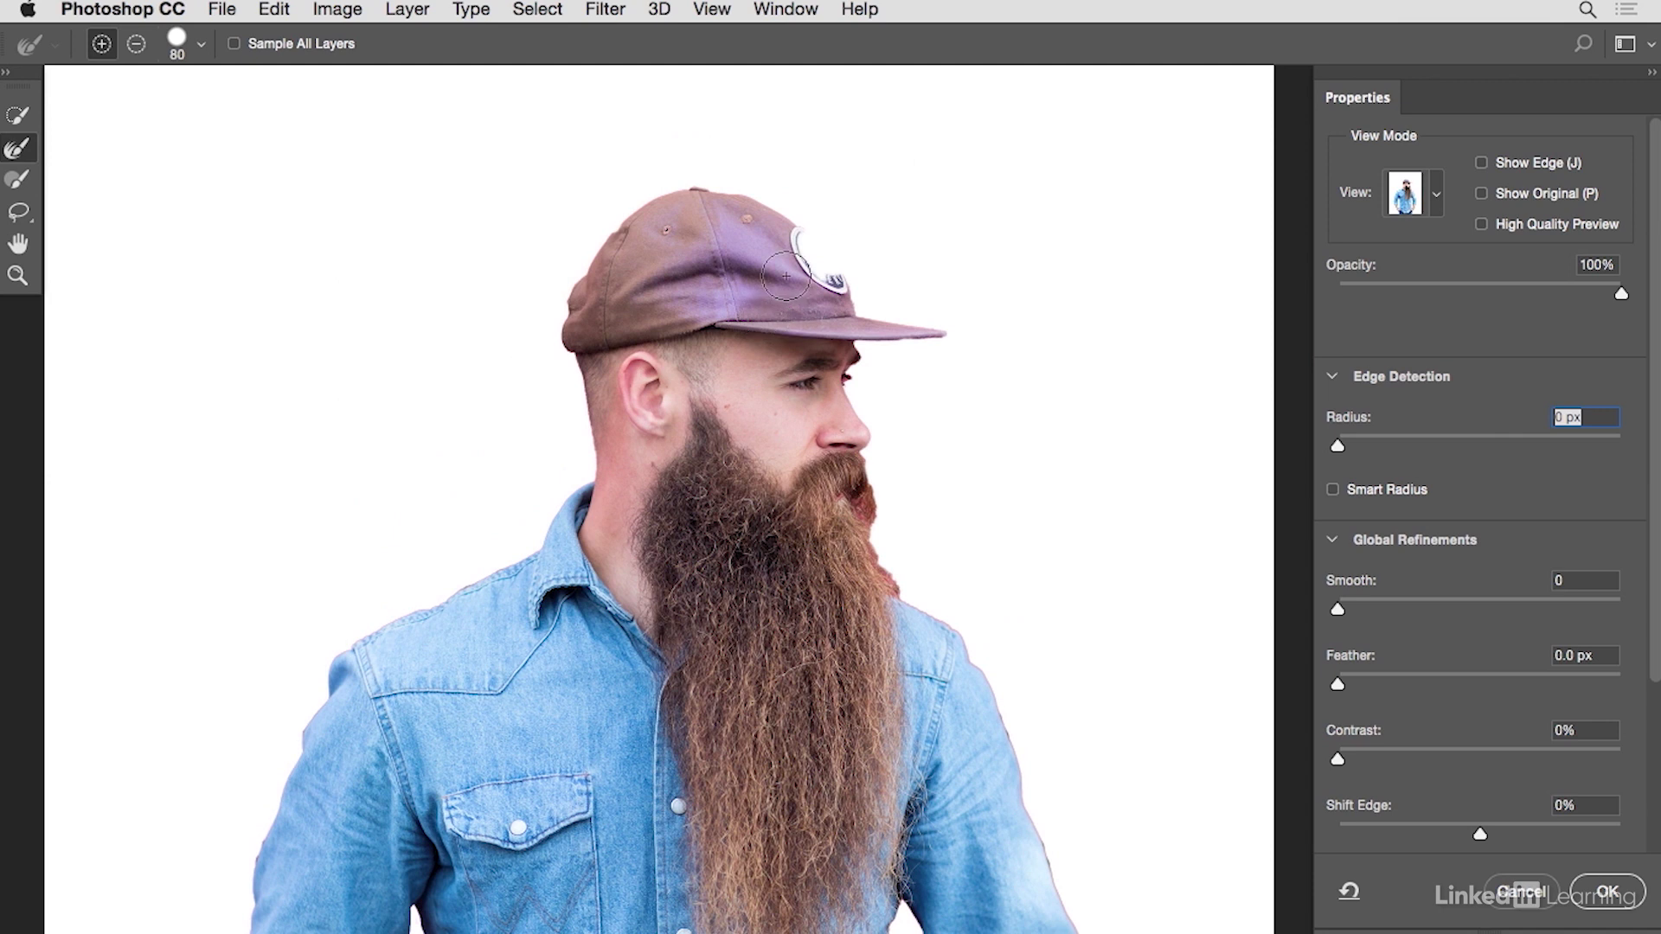
pyautogui.click(17, 114)
# - Add the cap's logo badge and brim edge, trimming the pink fringe at the brim tip
pyautogui.moveTo(800, 240)
pyautogui.mouseDown()
pyautogui.moveTo(836, 290)
pyautogui.moveTo(811, 304)
pyautogui.mouseUp()
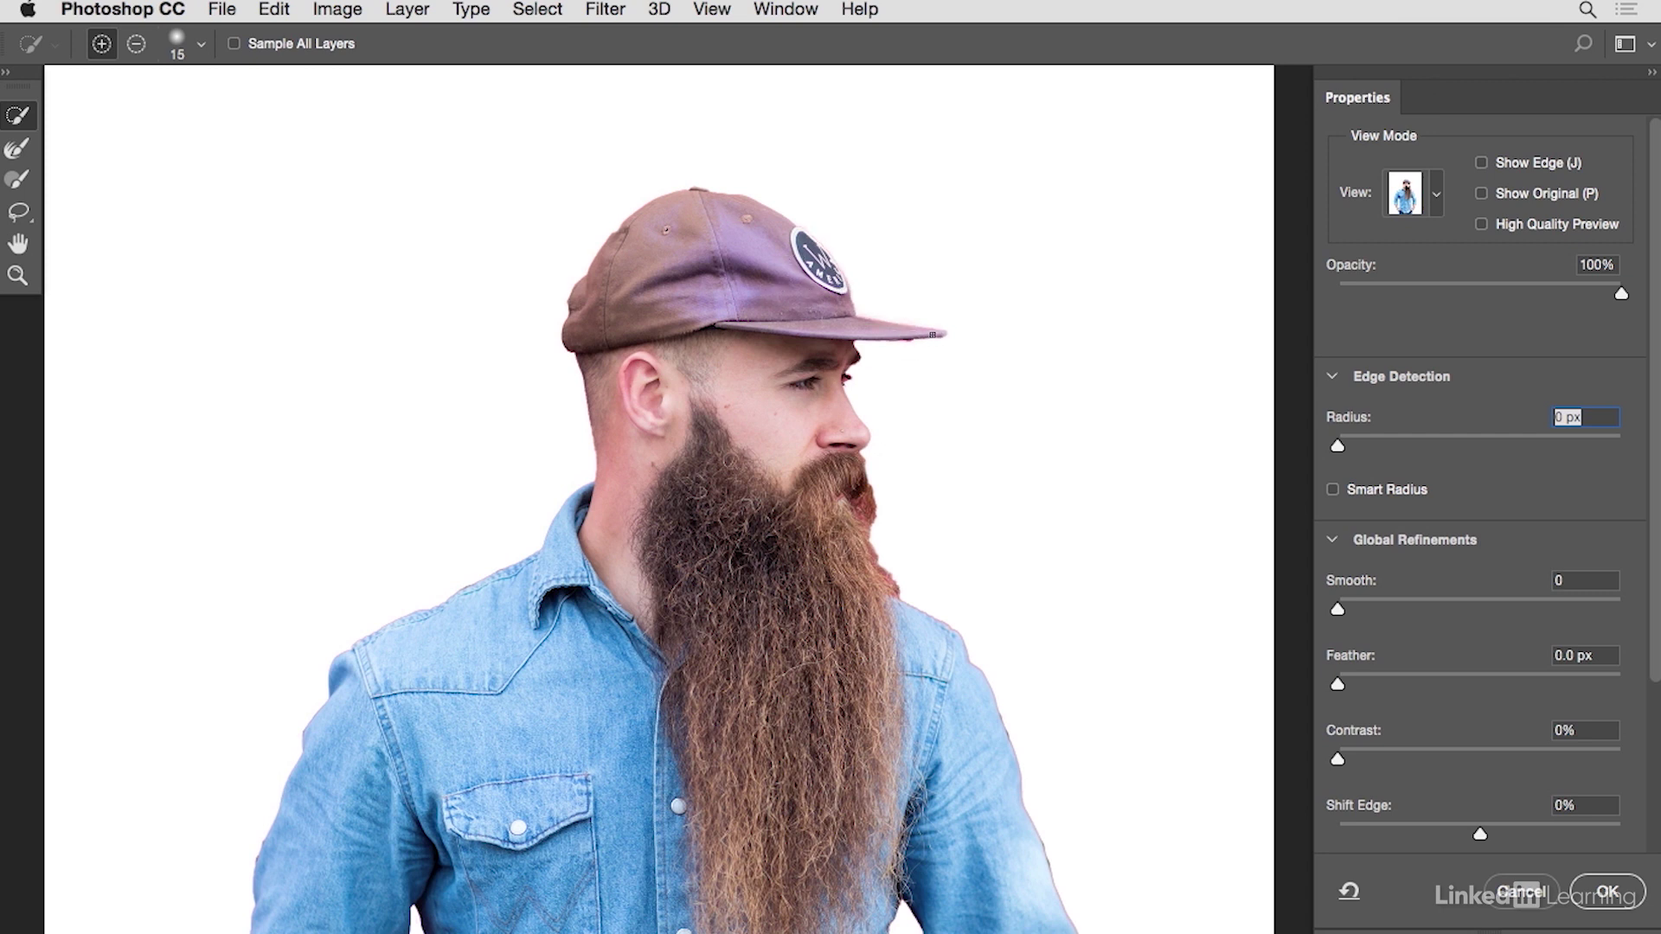
pyautogui.moveTo(939, 334); pyautogui.dragTo(874, 334)
pyautogui.click(136, 44)
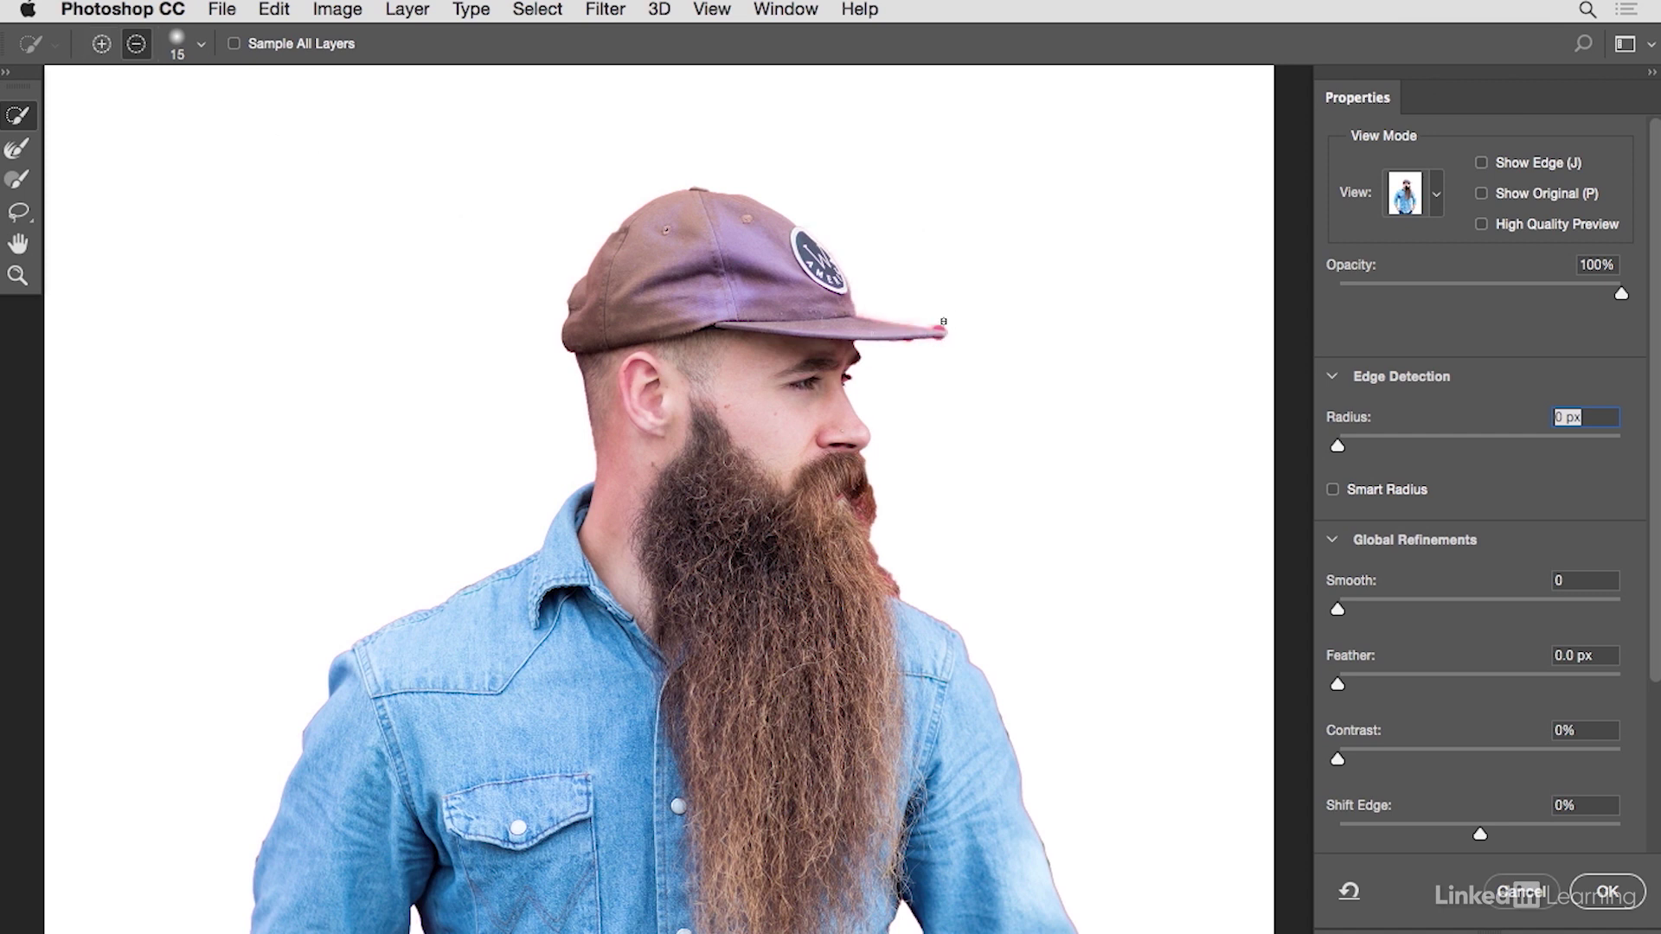
pyautogui.moveTo(936, 325); pyautogui.dragTo(945, 347)
pyautogui.click(101, 44)
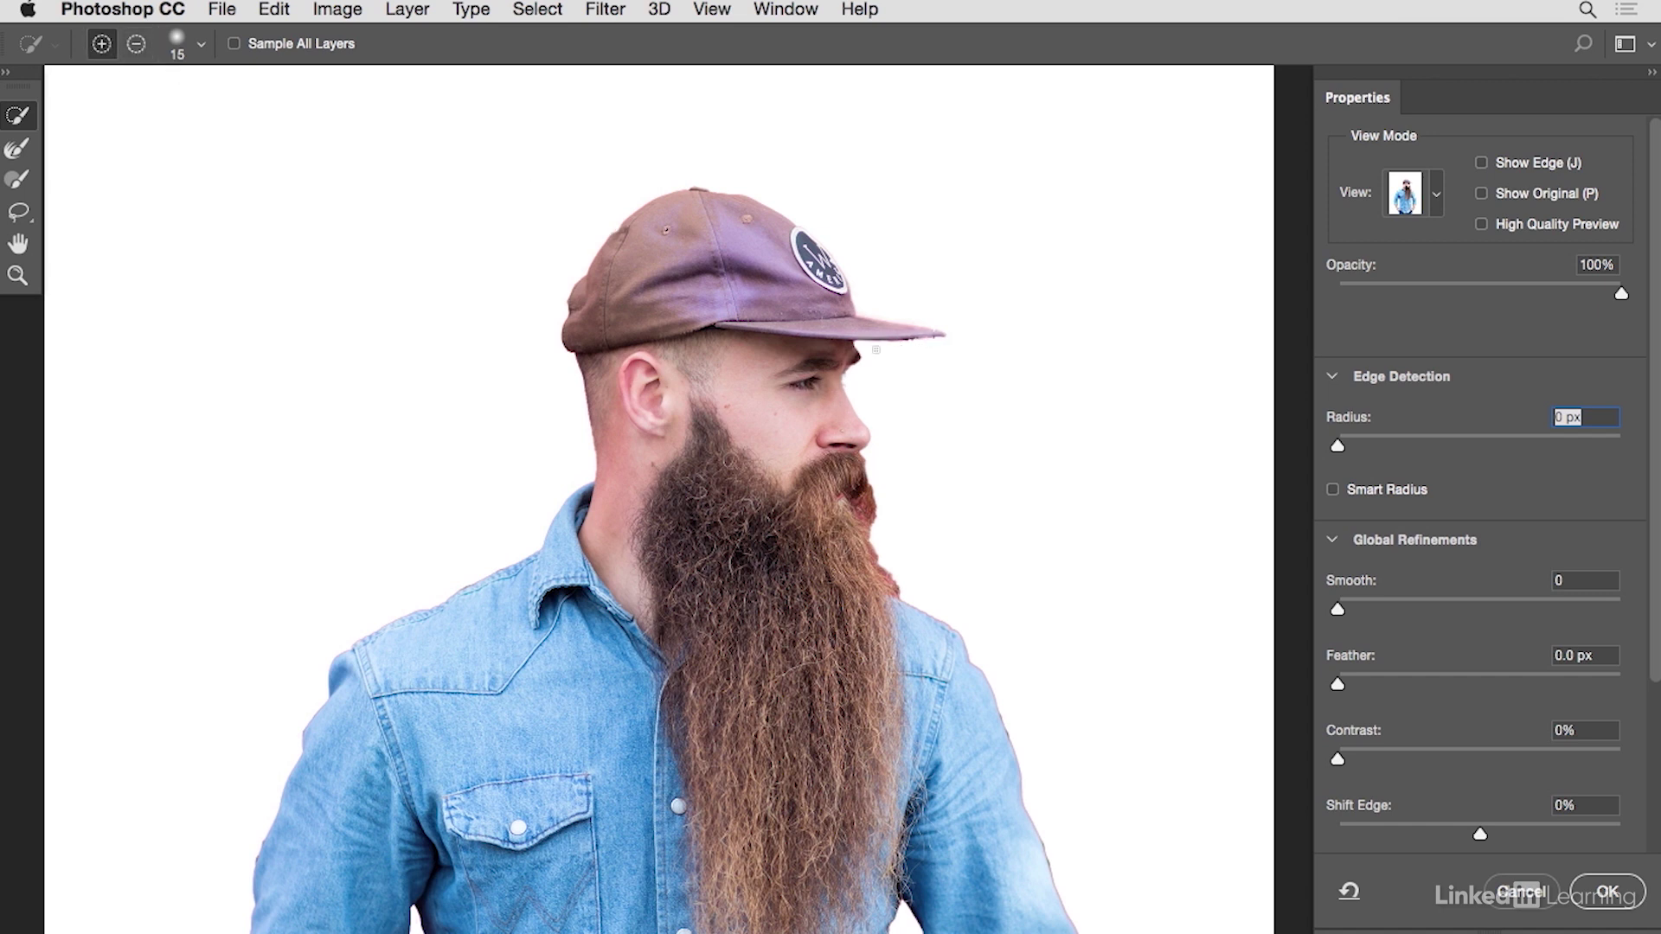
pyautogui.moveTo(921, 335); pyautogui.dragTo(948, 333)
# - With a smaller brush, erase the red fringe at the brim tip and restore the brim's edge
pyautogui.scroll(5, 946, 328)
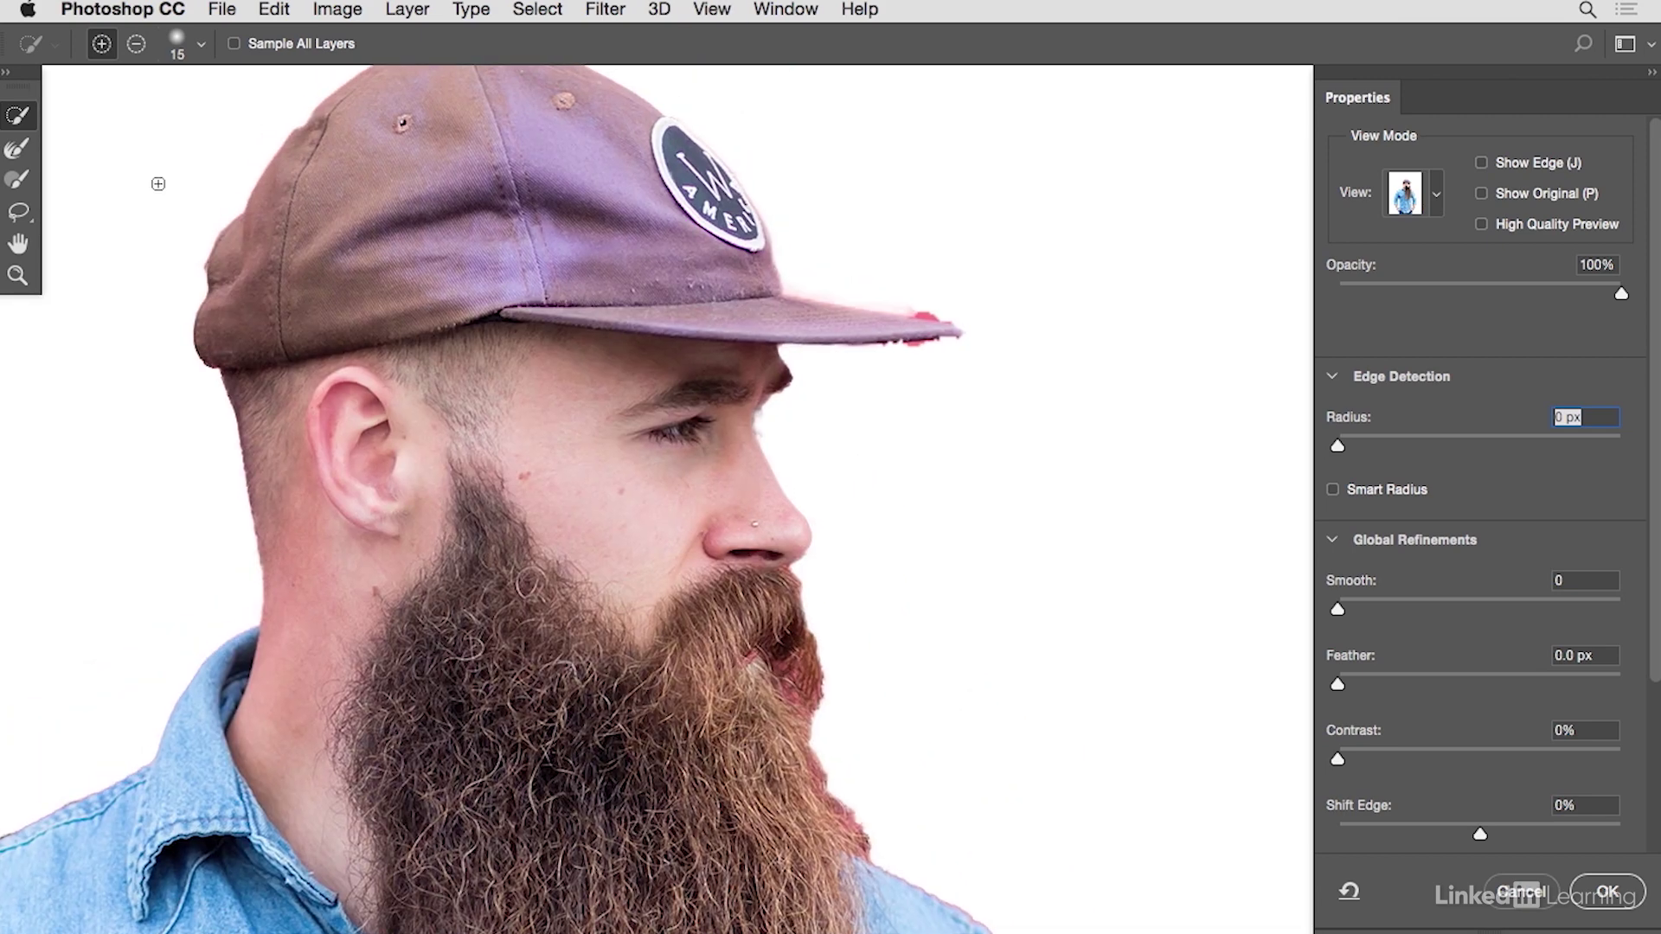
pyautogui.click(135, 43)
pyautogui.press('[')
pyautogui.press('[')
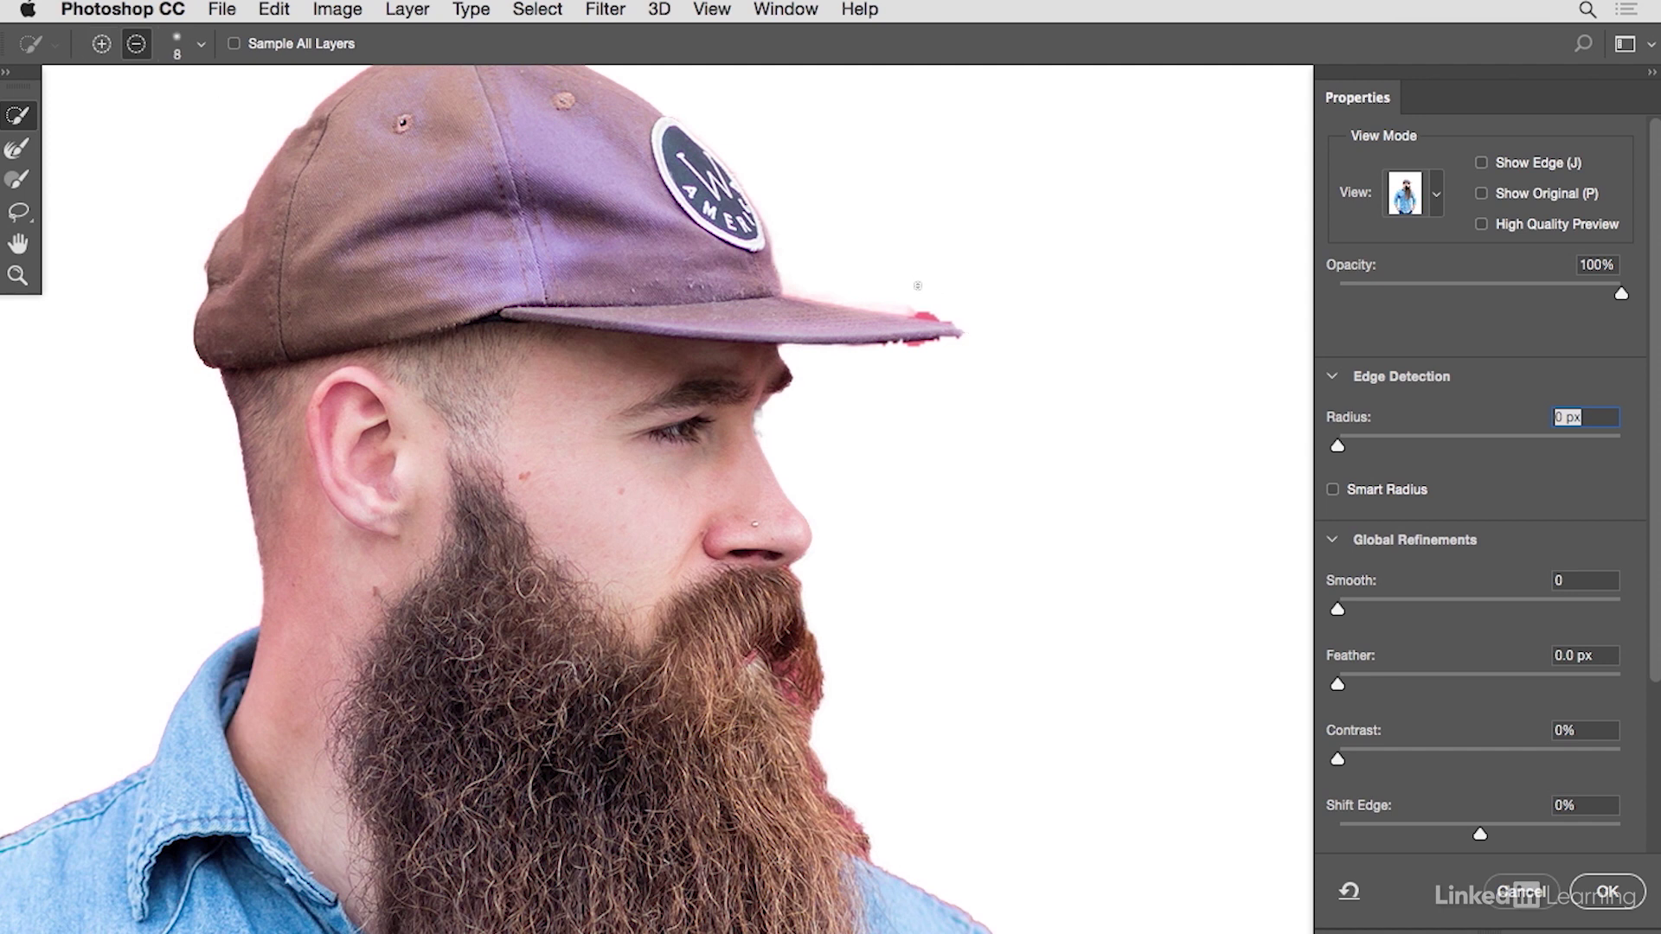
pyautogui.moveTo(917, 315)
pyautogui.mouseDown()
pyautogui.moveTo(960, 319)
pyautogui.moveTo(910, 311)
pyautogui.moveTo(944, 315)
pyautogui.moveTo(963, 348)
pyautogui.moveTo(884, 352)
pyautogui.moveTo(954, 344)
pyautogui.mouseUp()
pyautogui.click(101, 43)
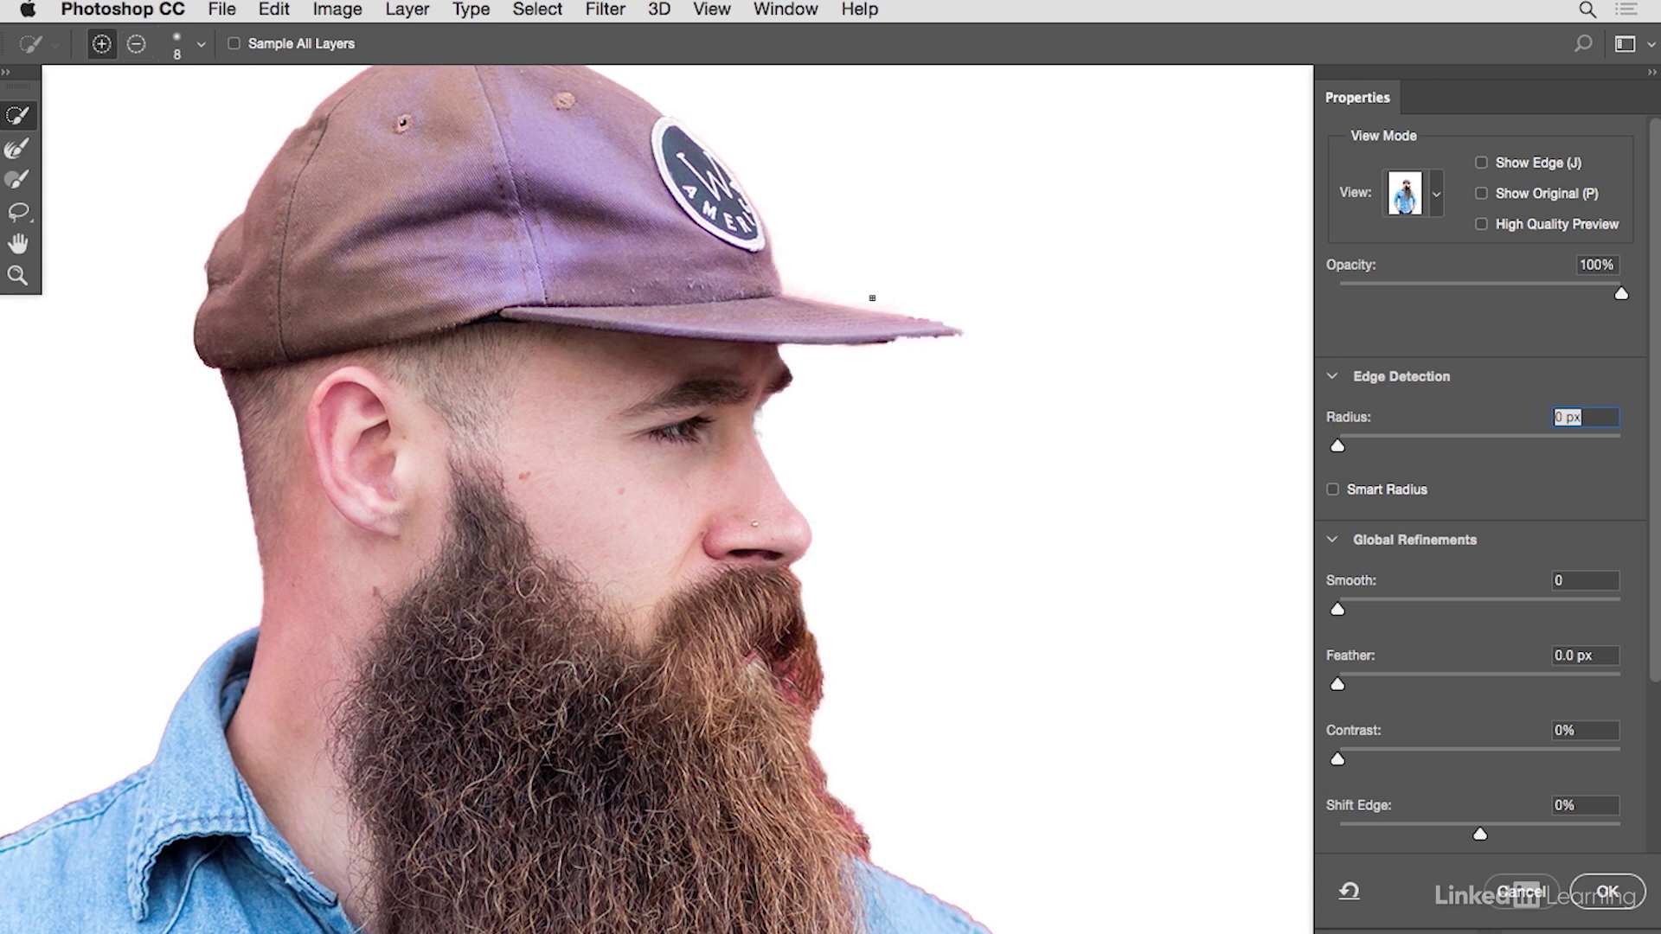
pyautogui.moveTo(945, 333); pyautogui.dragTo(908, 335)
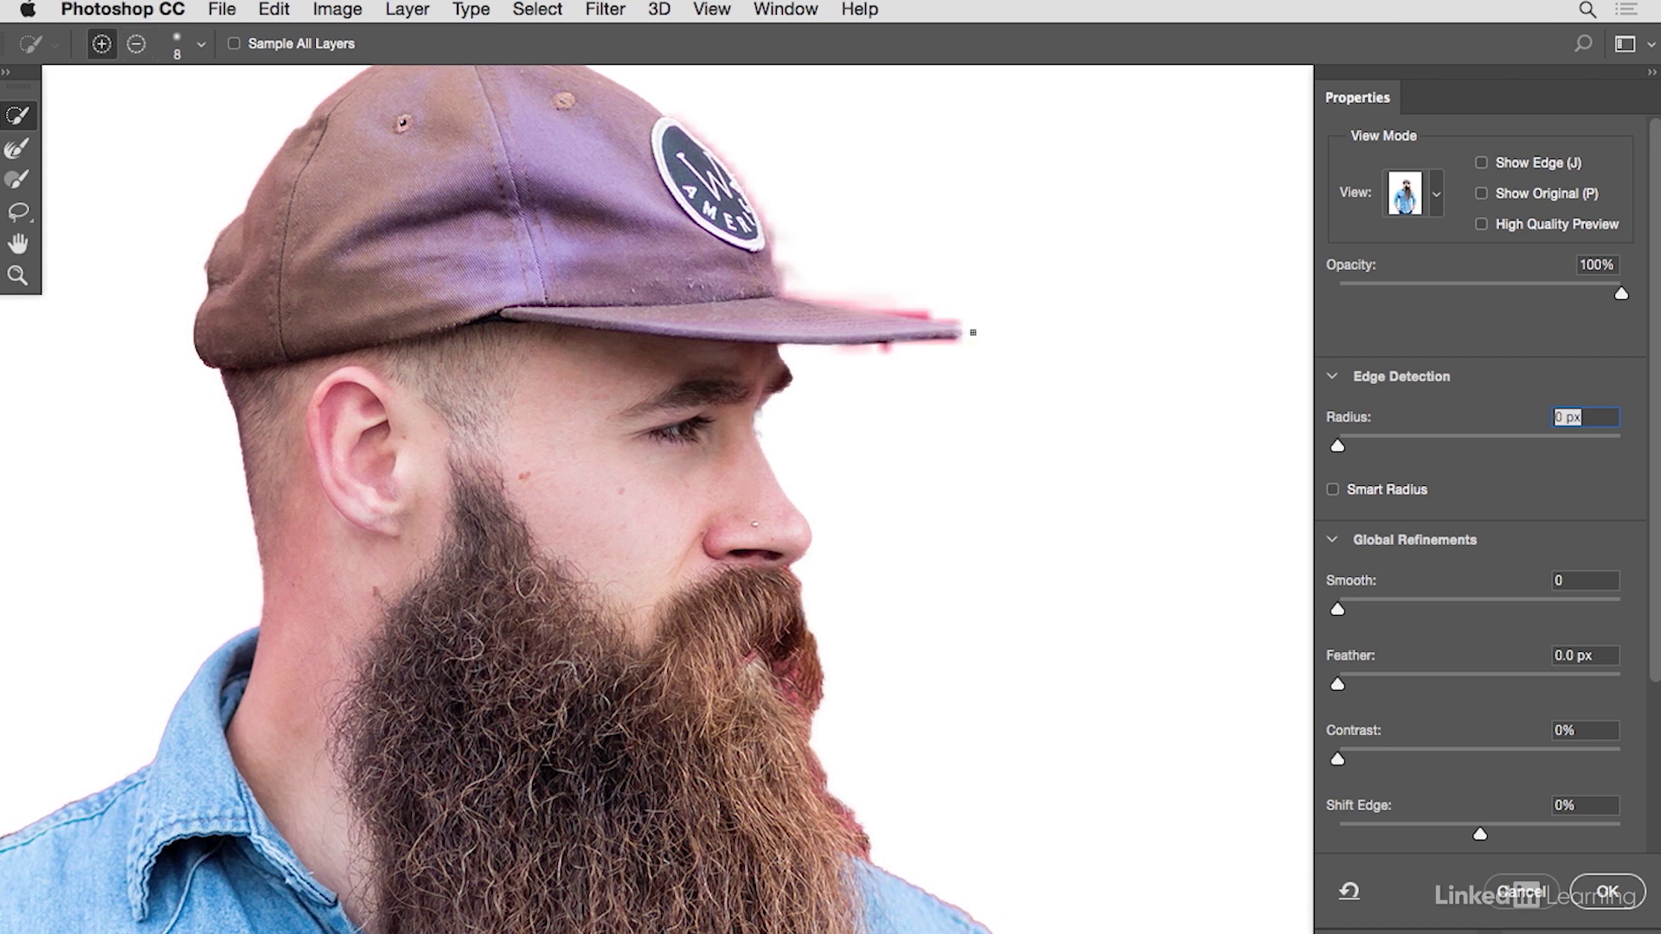
pyautogui.click(954, 332)
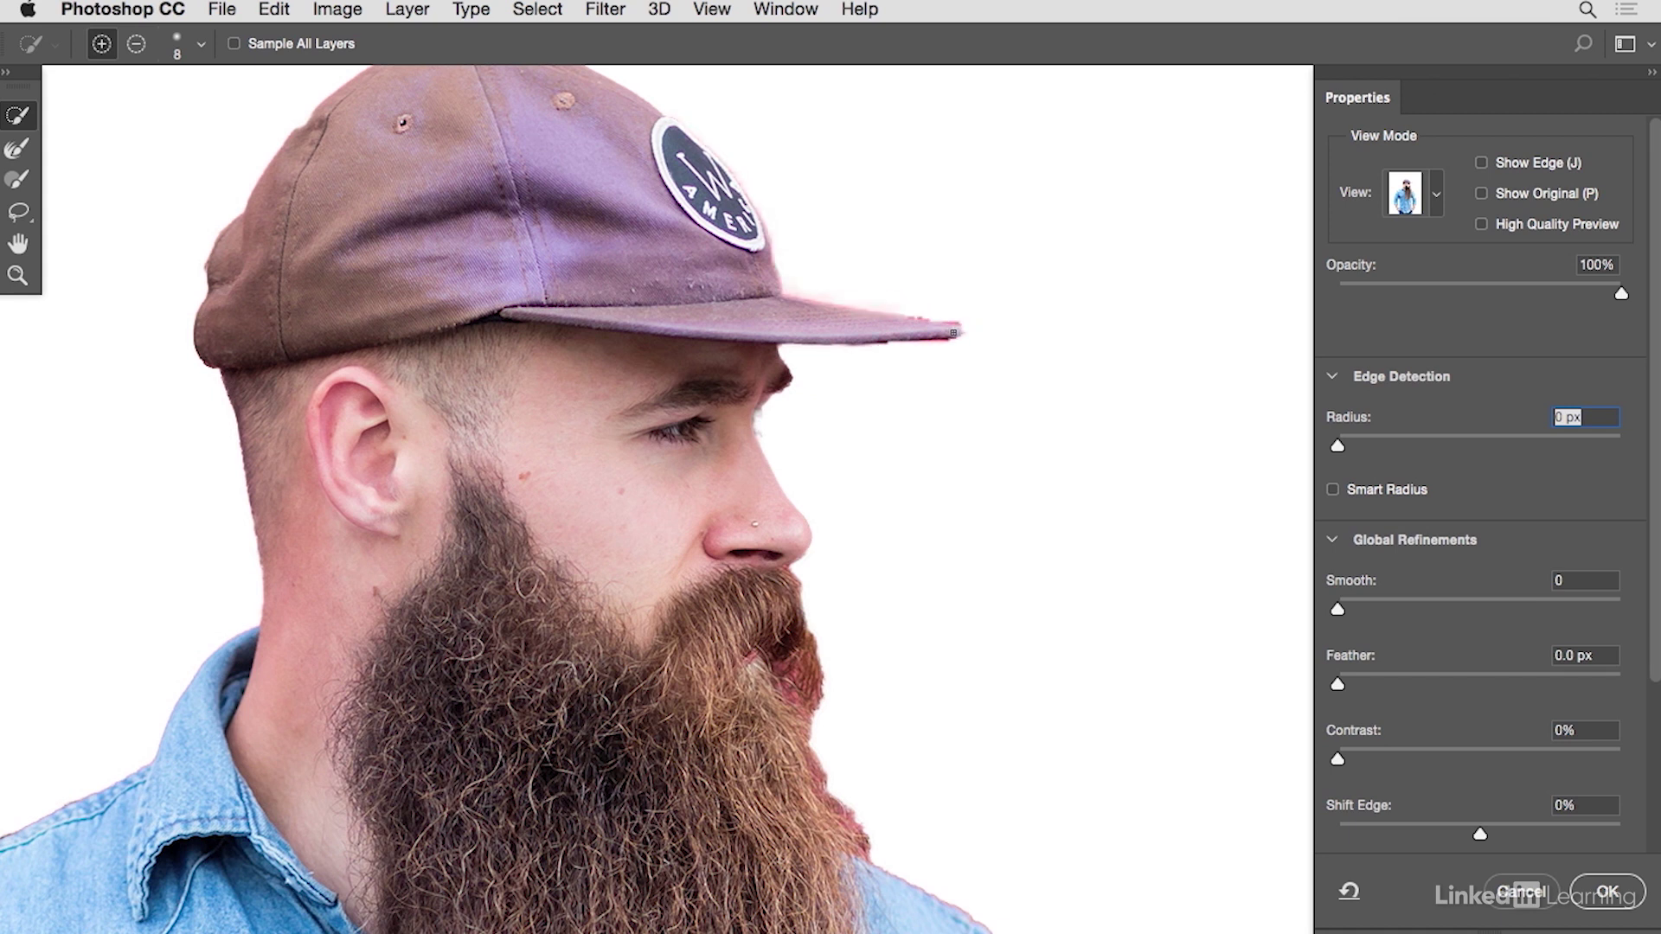
# - Extend the brim tip, then set Radius 5 px, Smooth 3, Contrast 12% and Shift Edge -6%
pyautogui.click(958, 334)
pyautogui.moveTo(1338, 445); pyautogui.dragTo(1366, 444)
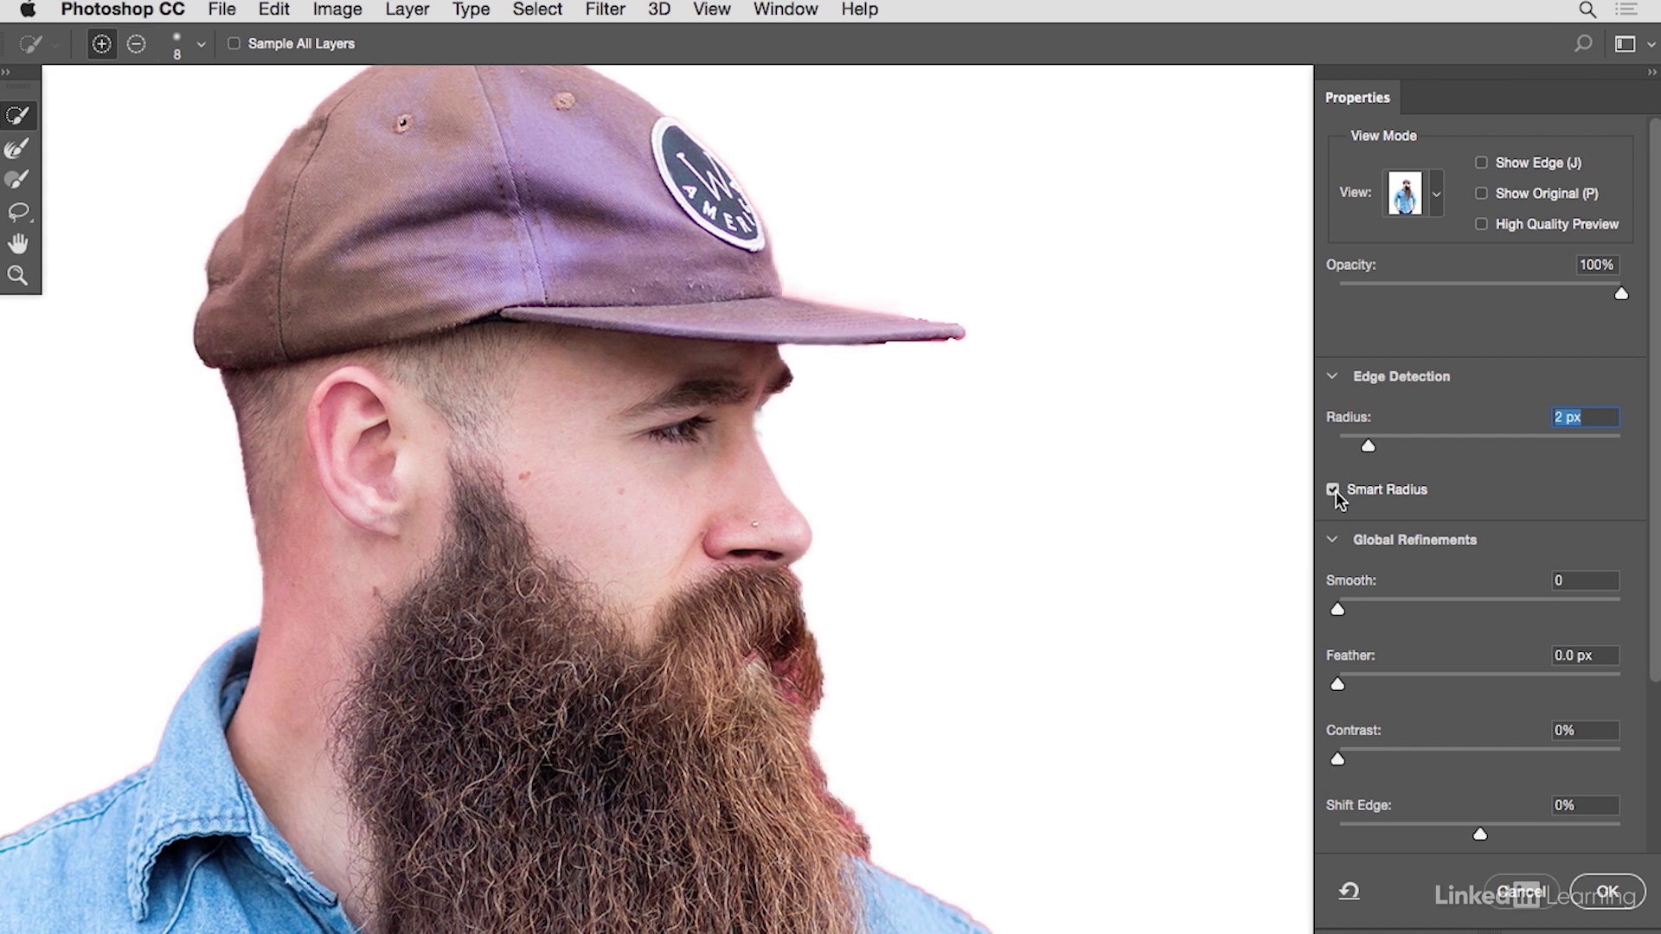
pyautogui.moveTo(1372, 448); pyautogui.dragTo(1398, 449)
pyautogui.moveTo(1400, 449); pyautogui.dragTo(1410, 449)
pyautogui.moveTo(1337, 610); pyautogui.dragTo(1348, 607)
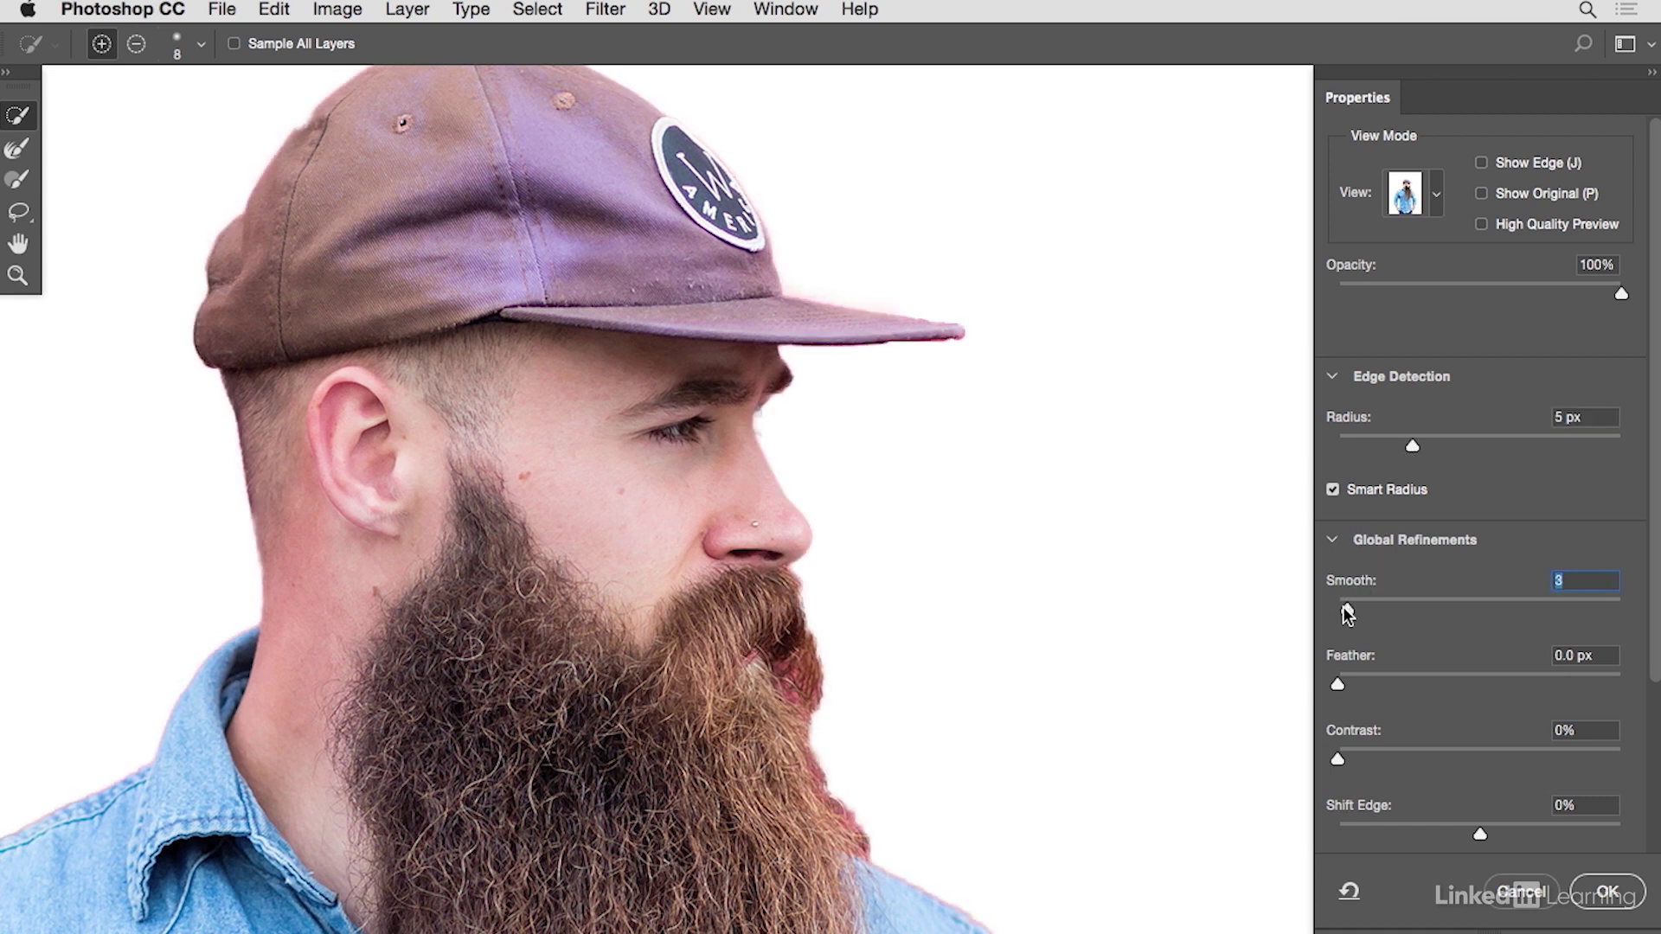
pyautogui.moveTo(1342, 756); pyautogui.dragTo(1373, 756)
pyautogui.moveTo(1482, 834); pyautogui.dragTo(1476, 834)
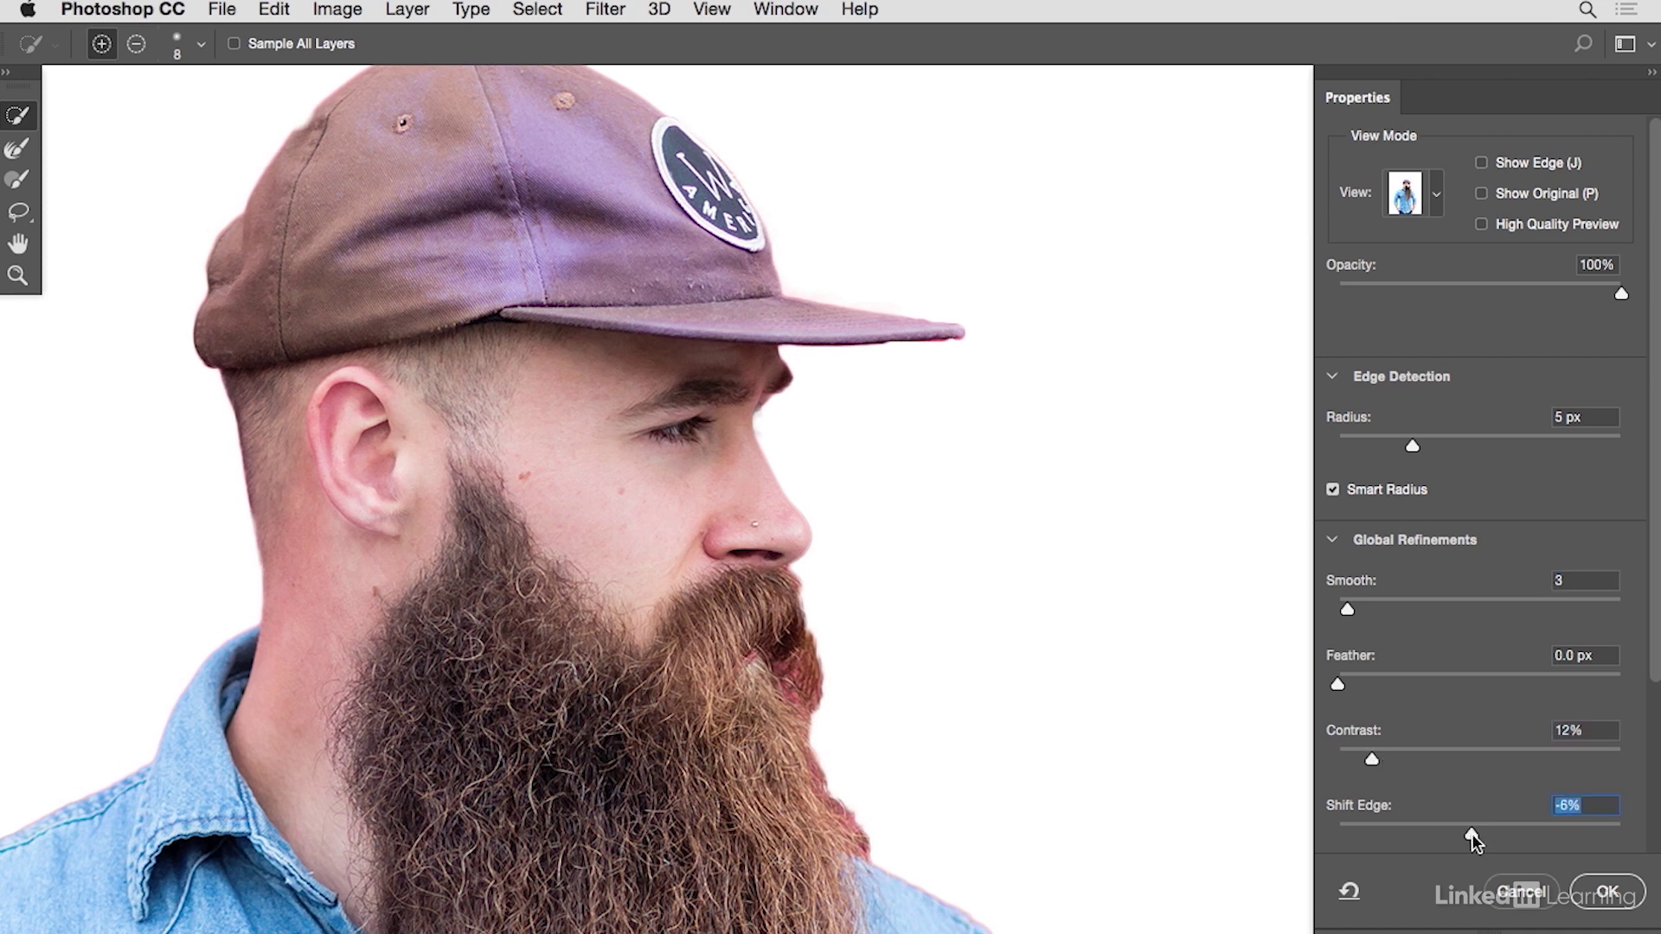
pyautogui.scroll(-3, 1155, 657)
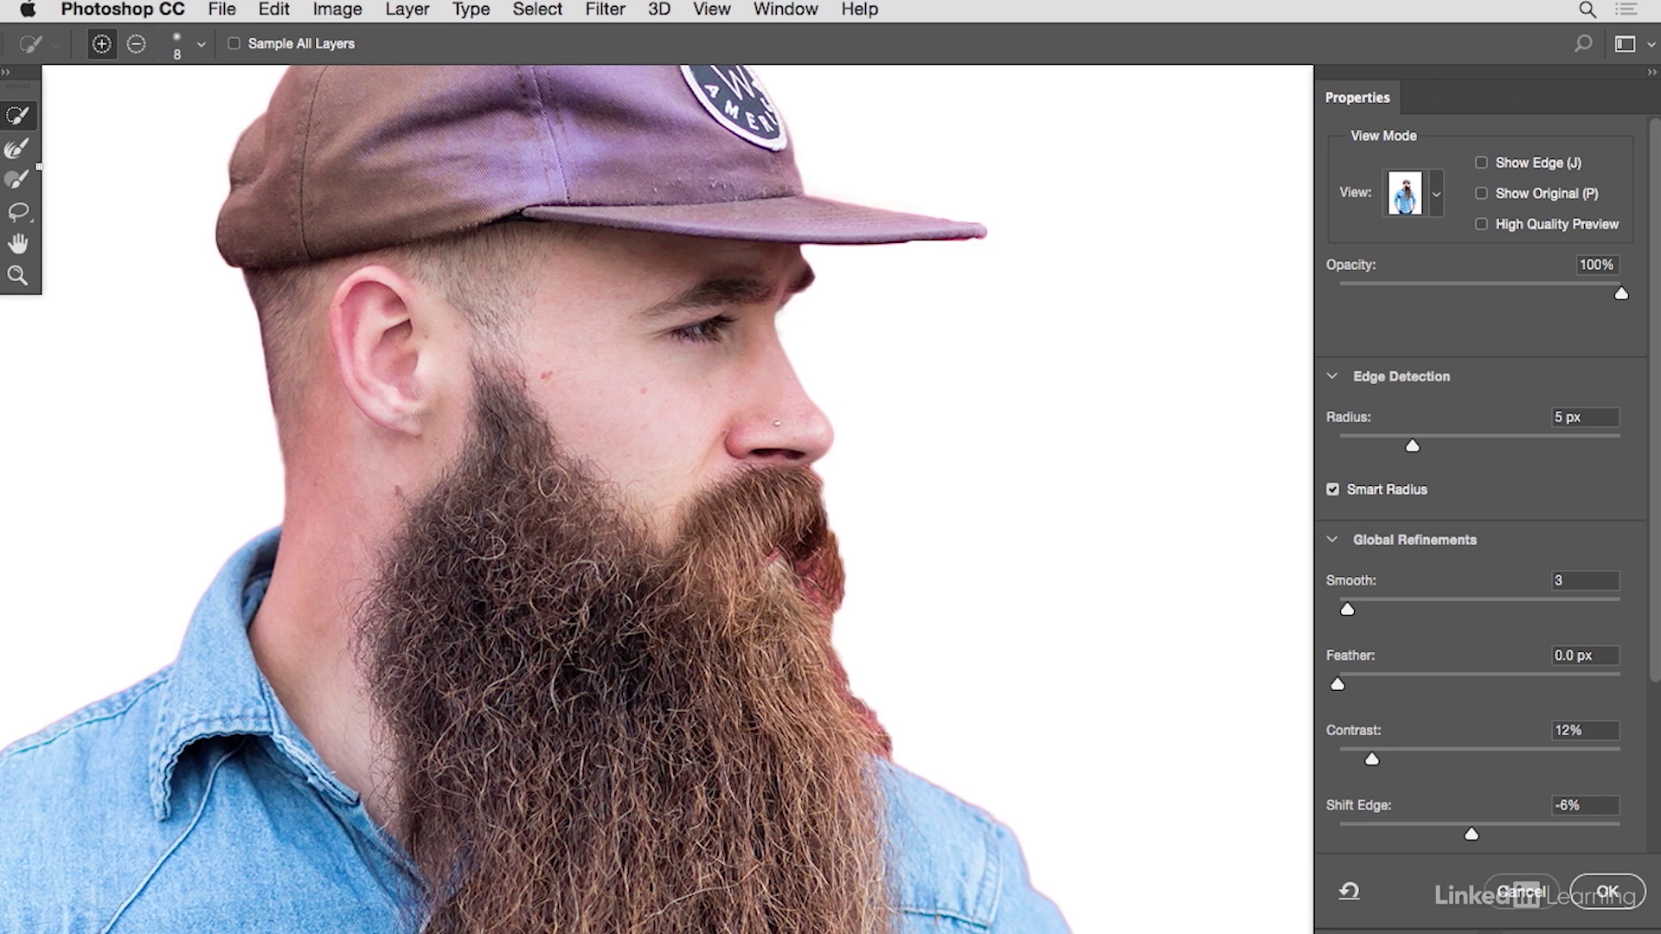
# - Refine Edge Brush the beard edge and around the mouth, then raise Contrast to 21%
pyautogui.click(18, 148)
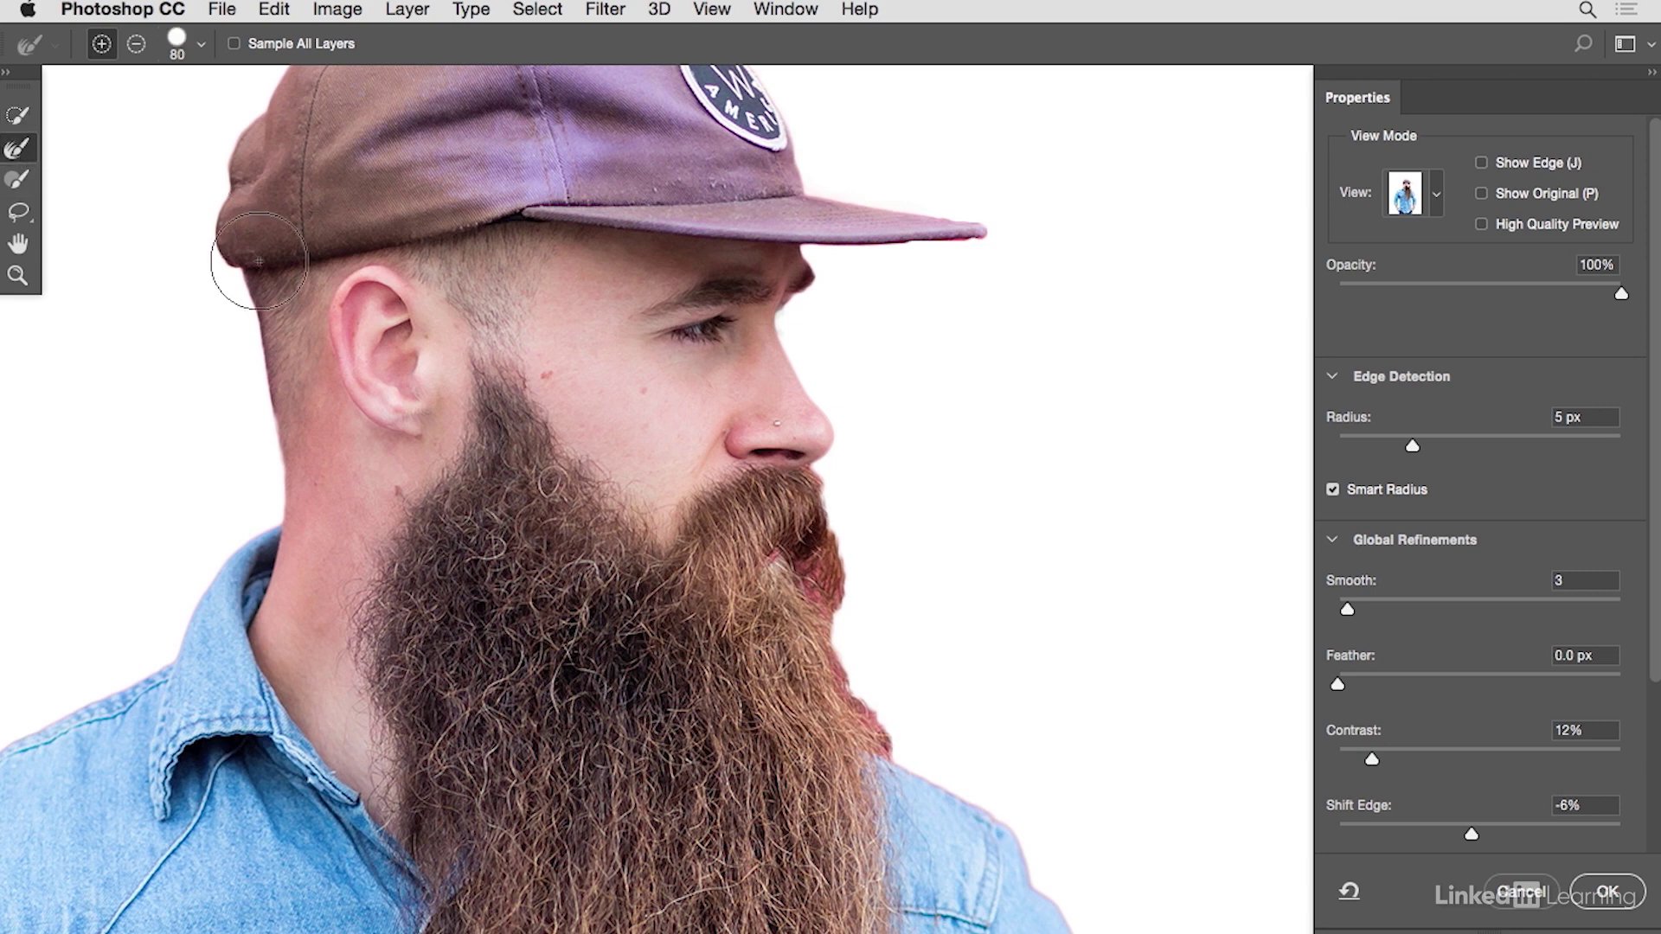
pyautogui.moveTo(831, 580); pyautogui.dragTo(917, 746)
pyautogui.click(813, 569)
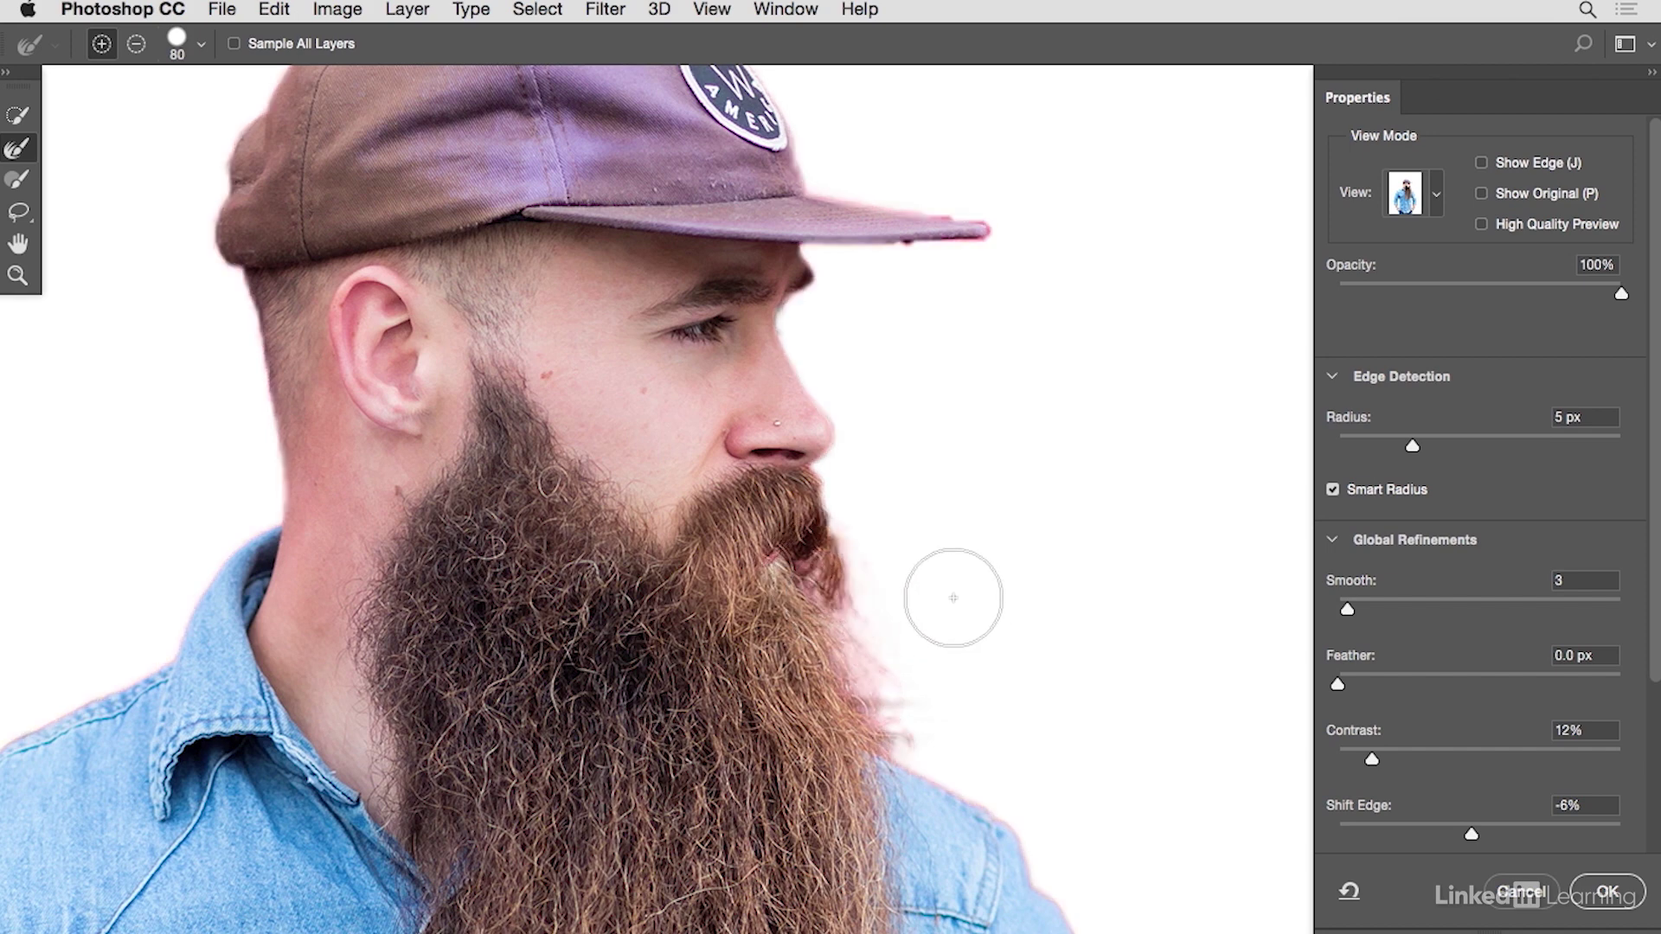
pyautogui.moveTo(860, 553)
pyautogui.mouseDown()
pyautogui.moveTo(925, 664)
pyautogui.moveTo(960, 662)
pyautogui.moveTo(902, 597)
pyautogui.moveTo(905, 708)
pyautogui.moveTo(961, 712)
pyautogui.mouseUp()
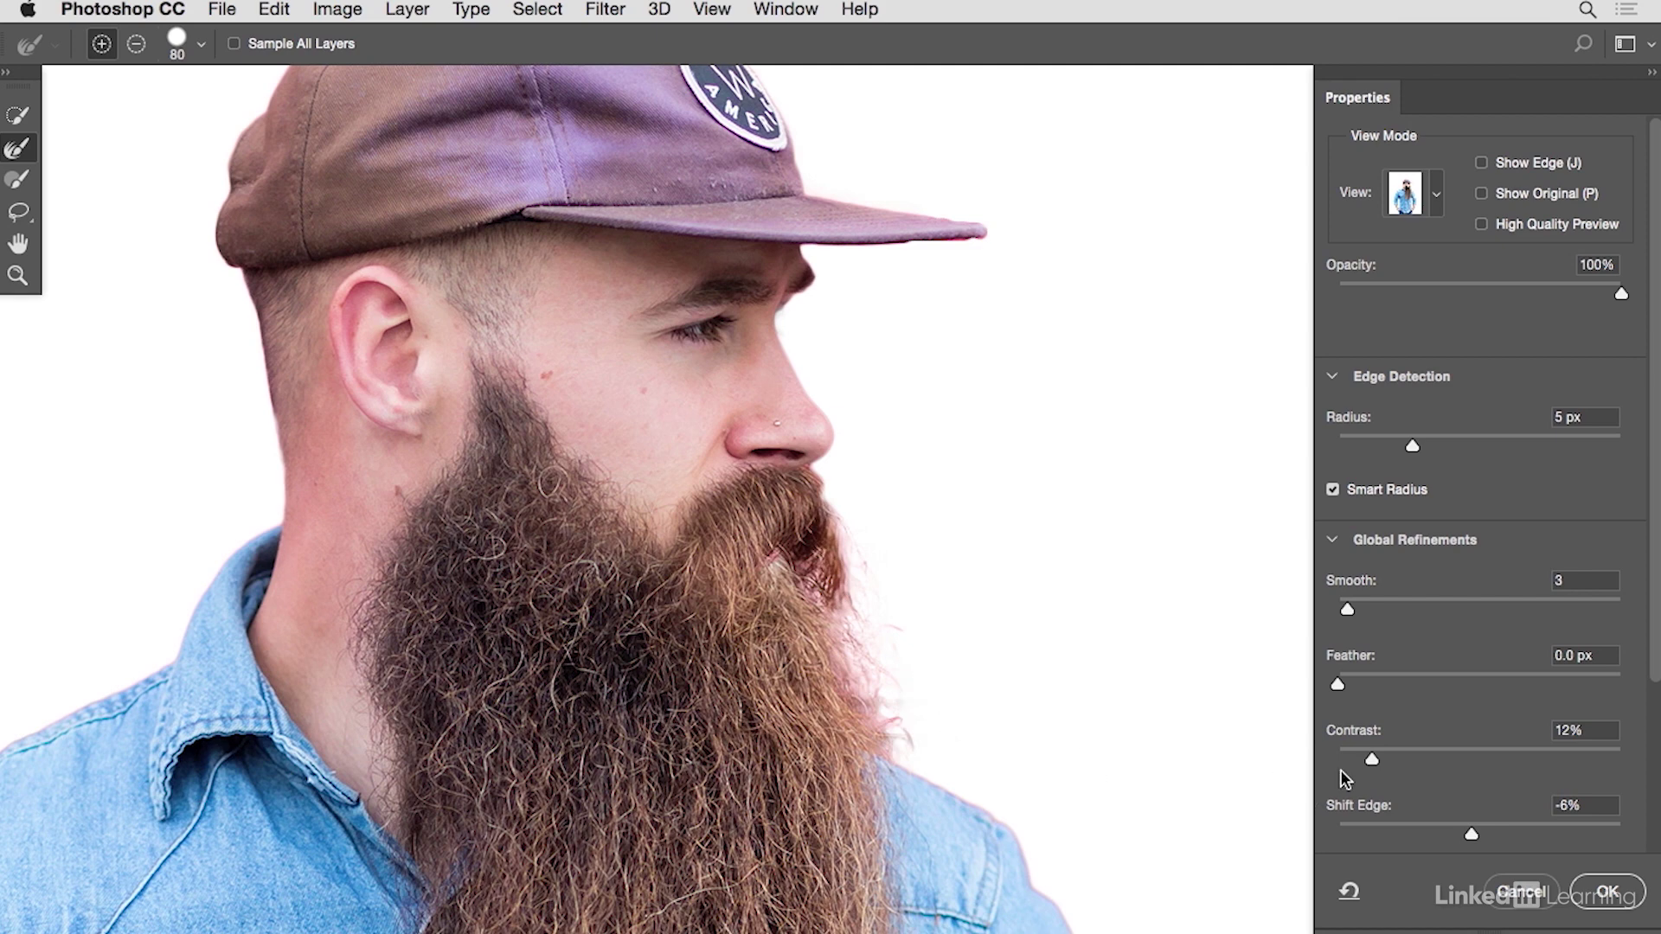
pyautogui.moveTo(1372, 760); pyautogui.dragTo(1401, 766)
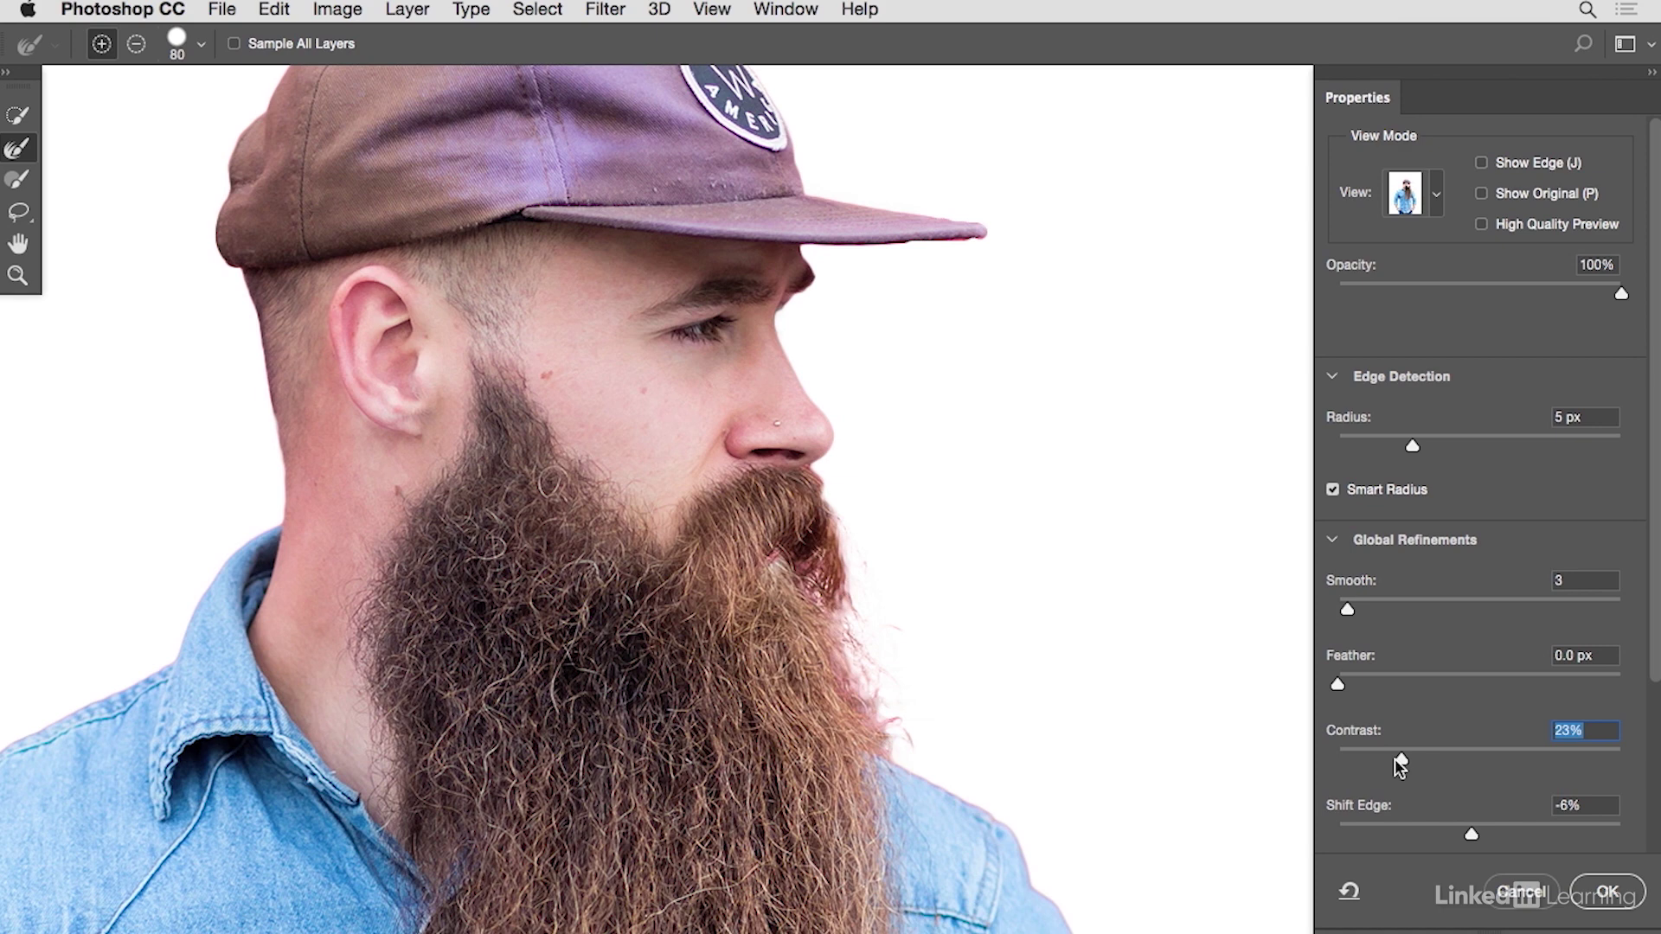
# - Turn on Decontaminate Colors to strip colour fringe from the cutout edges
pyautogui.scroll(-1, 1656, 682)
pyautogui.moveTo(1656, 682); pyautogui.dragTo(1643, 831)
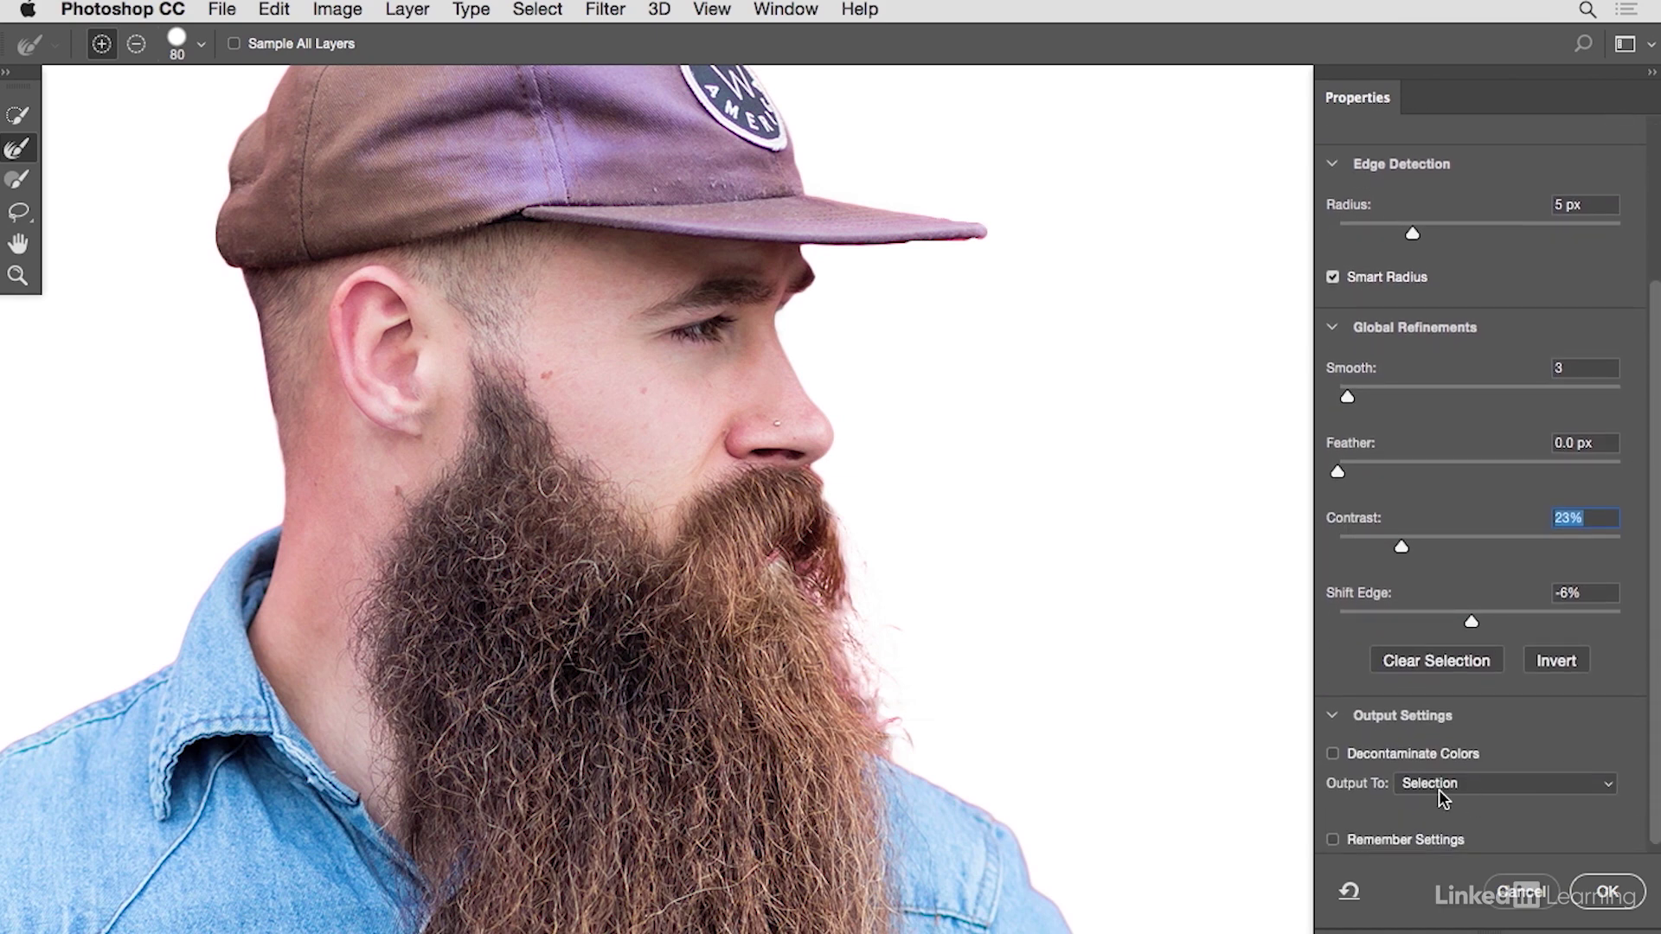
pyautogui.click(1332, 754)
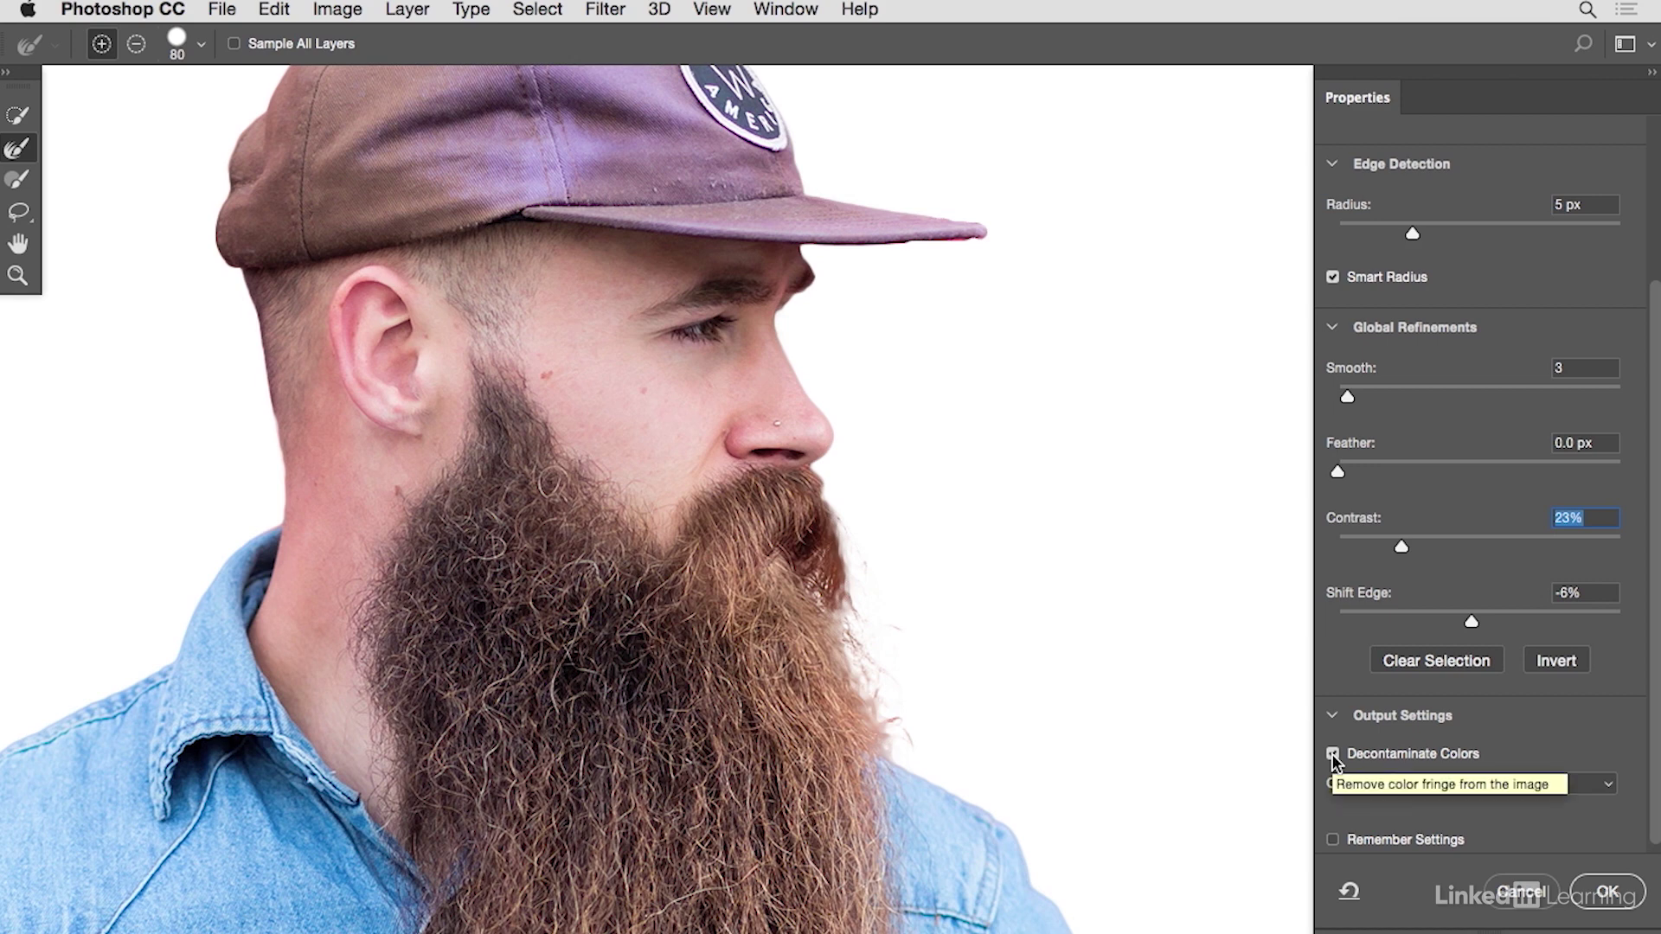
pyautogui.press('super+minus')
pyautogui.press('super+minus')
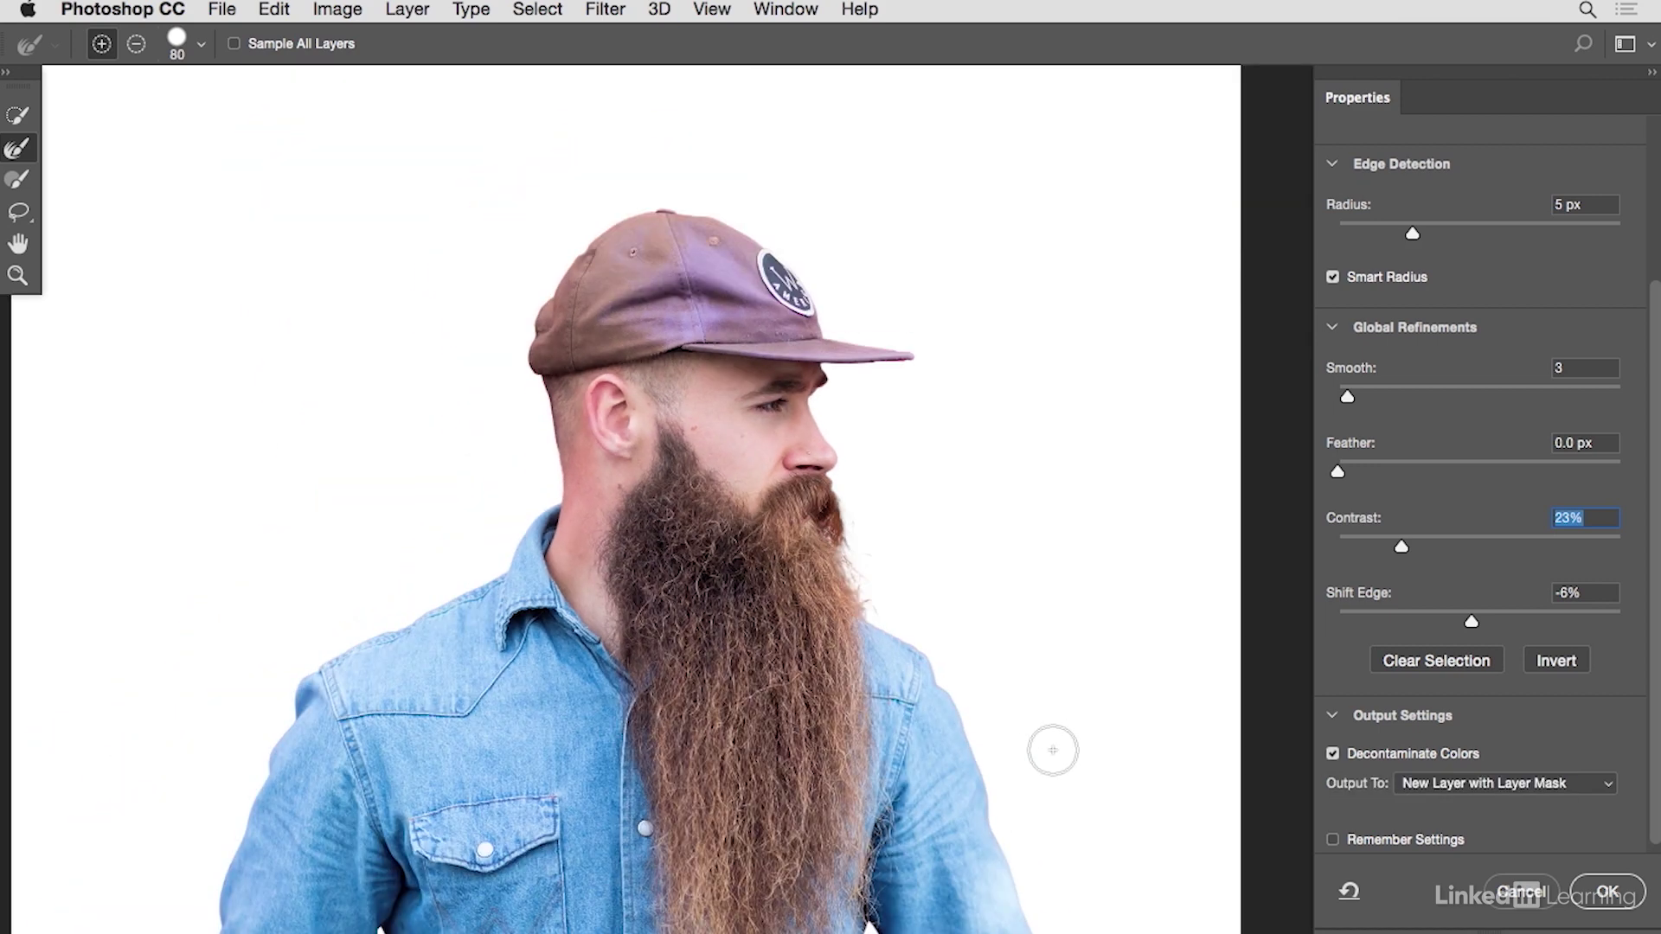
pyautogui.moveTo(1050, 750); pyautogui.dragTo(1157, 672)
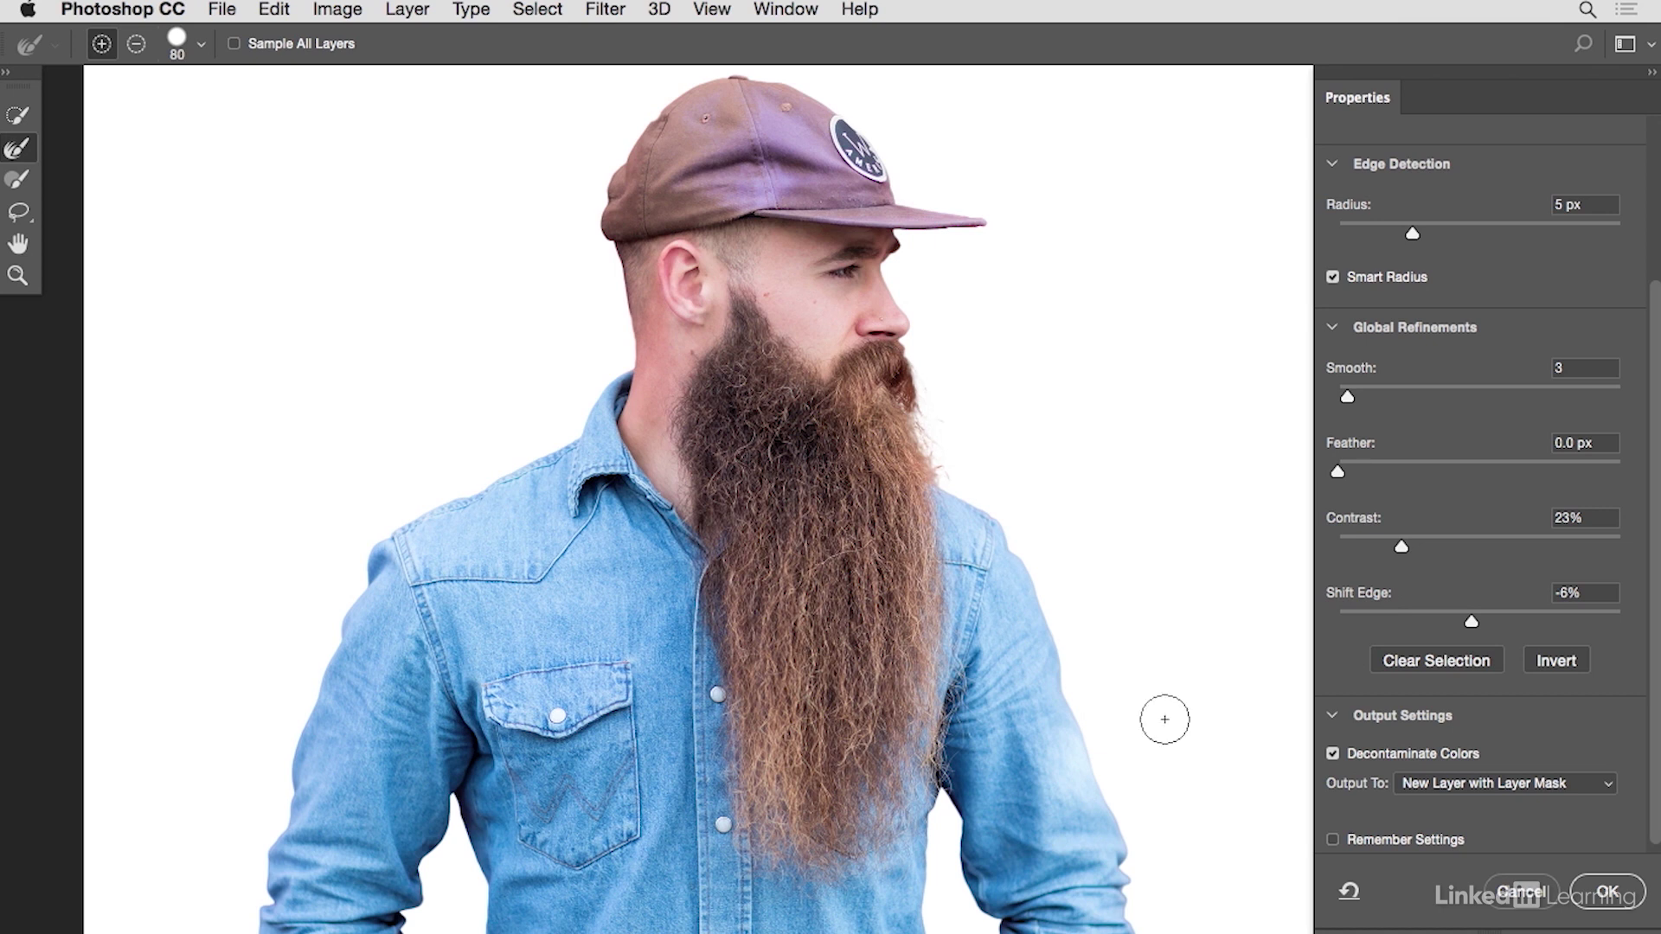
# - Output the refinement as a new layer with layer mask and apply it
pyautogui.click(1538, 781)
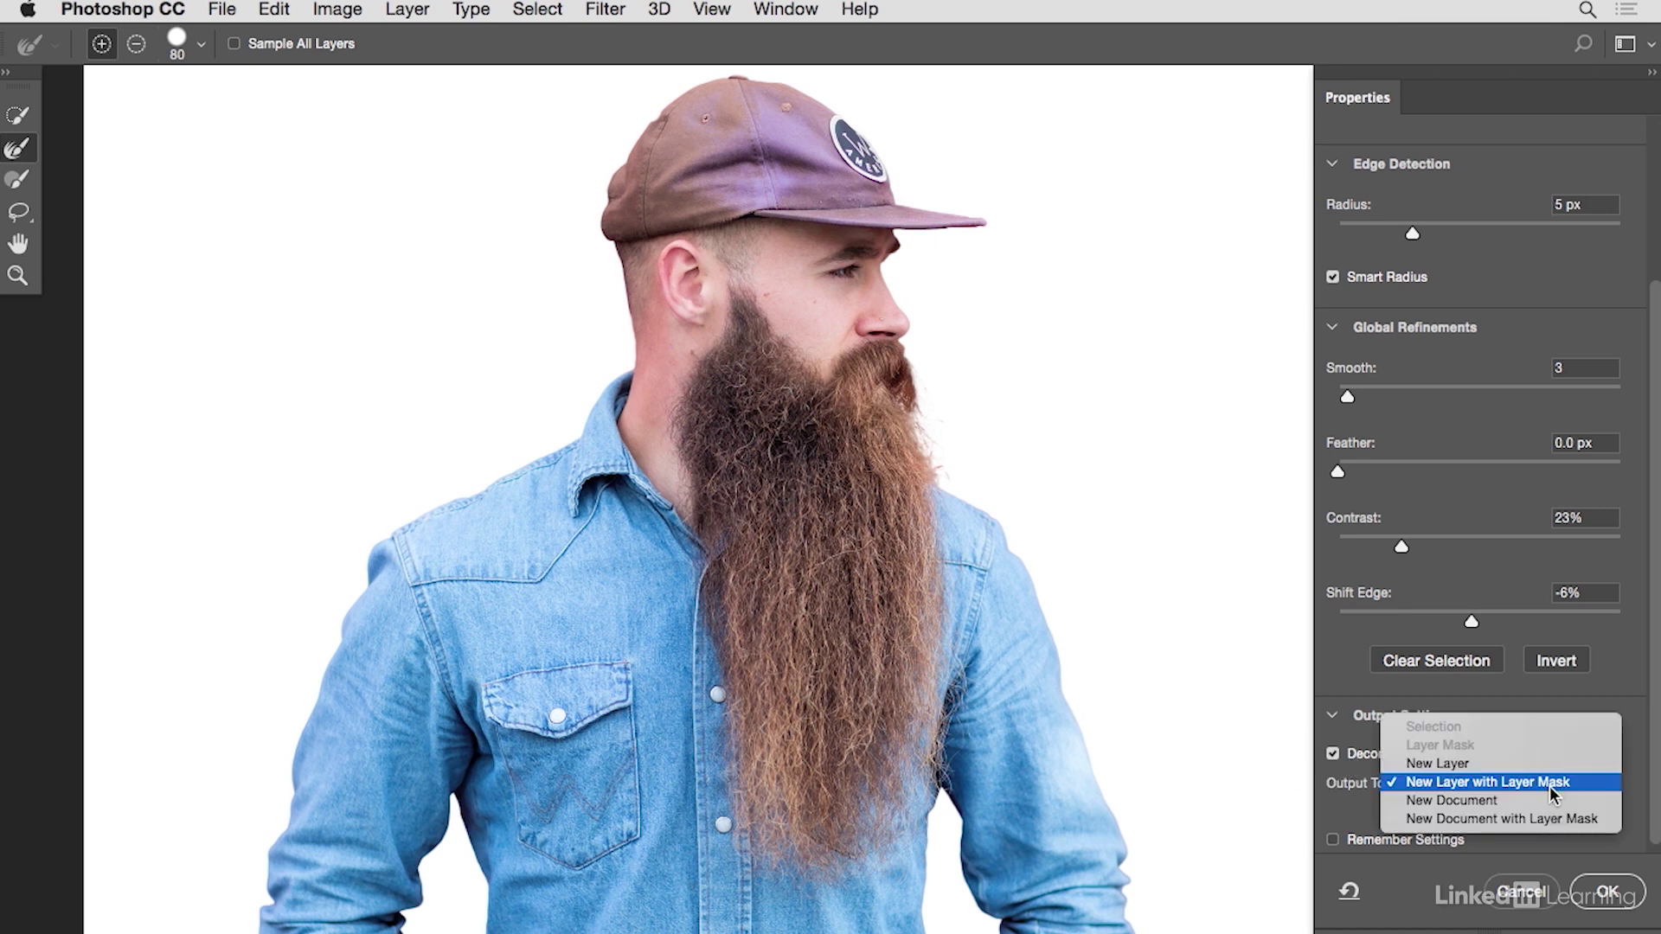
pyautogui.click(1506, 785)
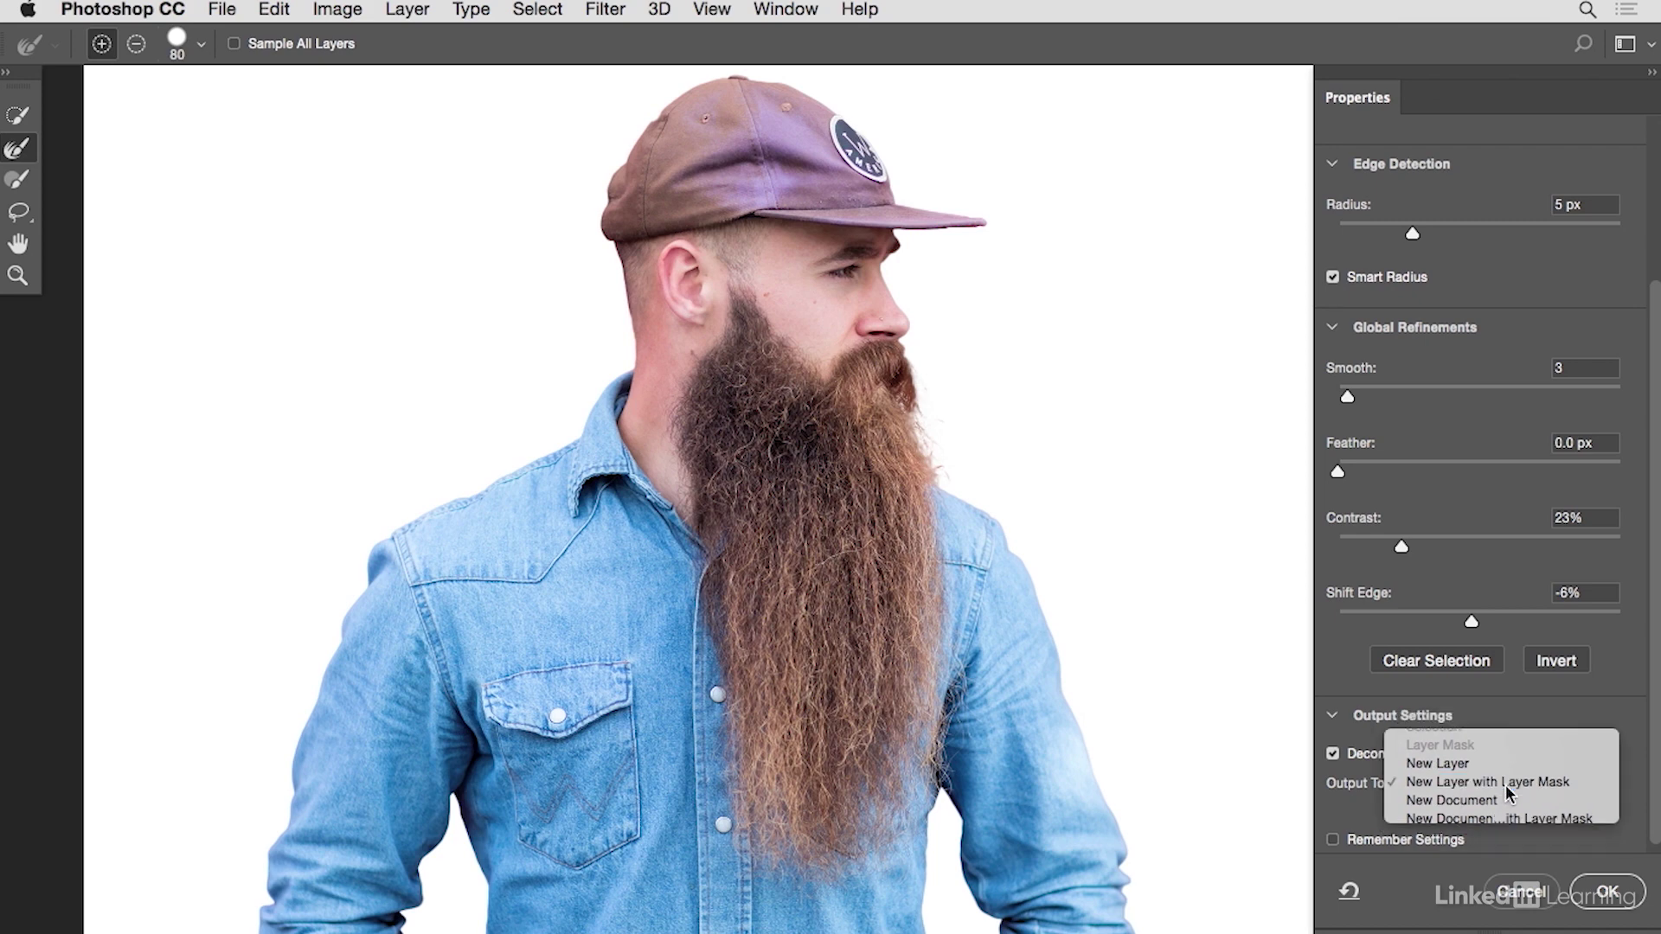
pyautogui.click(1583, 891)
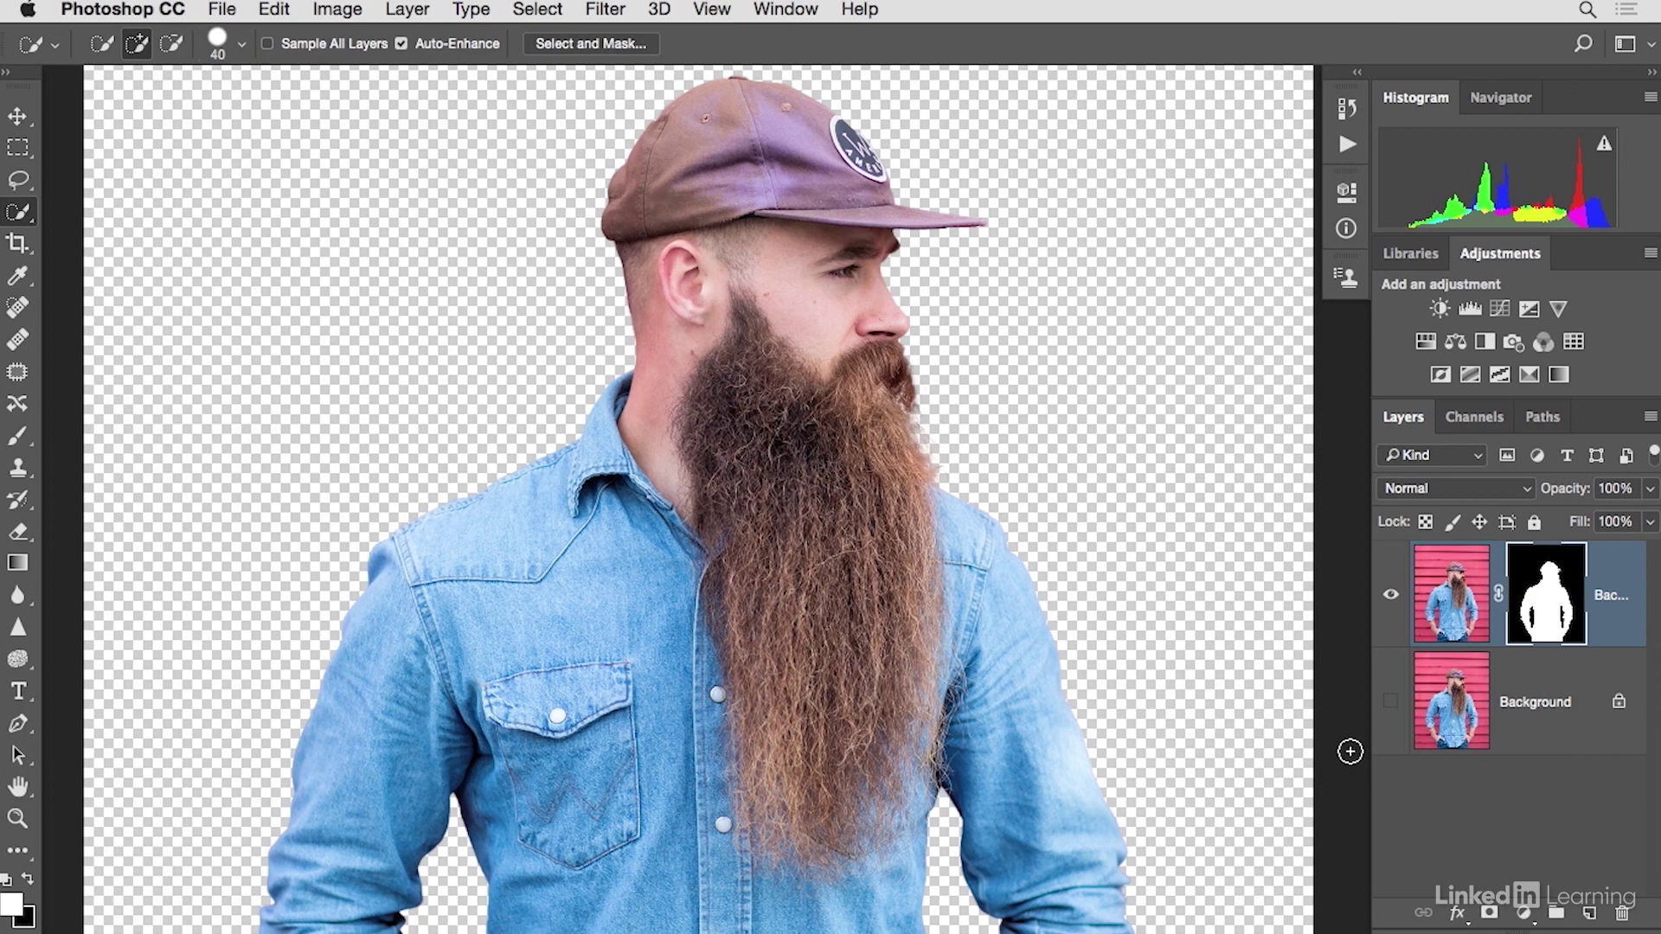
# - Paint black on the layer mask with a small brush to erase the pink fringe under the cap brim
pyautogui.press('super+plus')
pyautogui.press('super+plus')
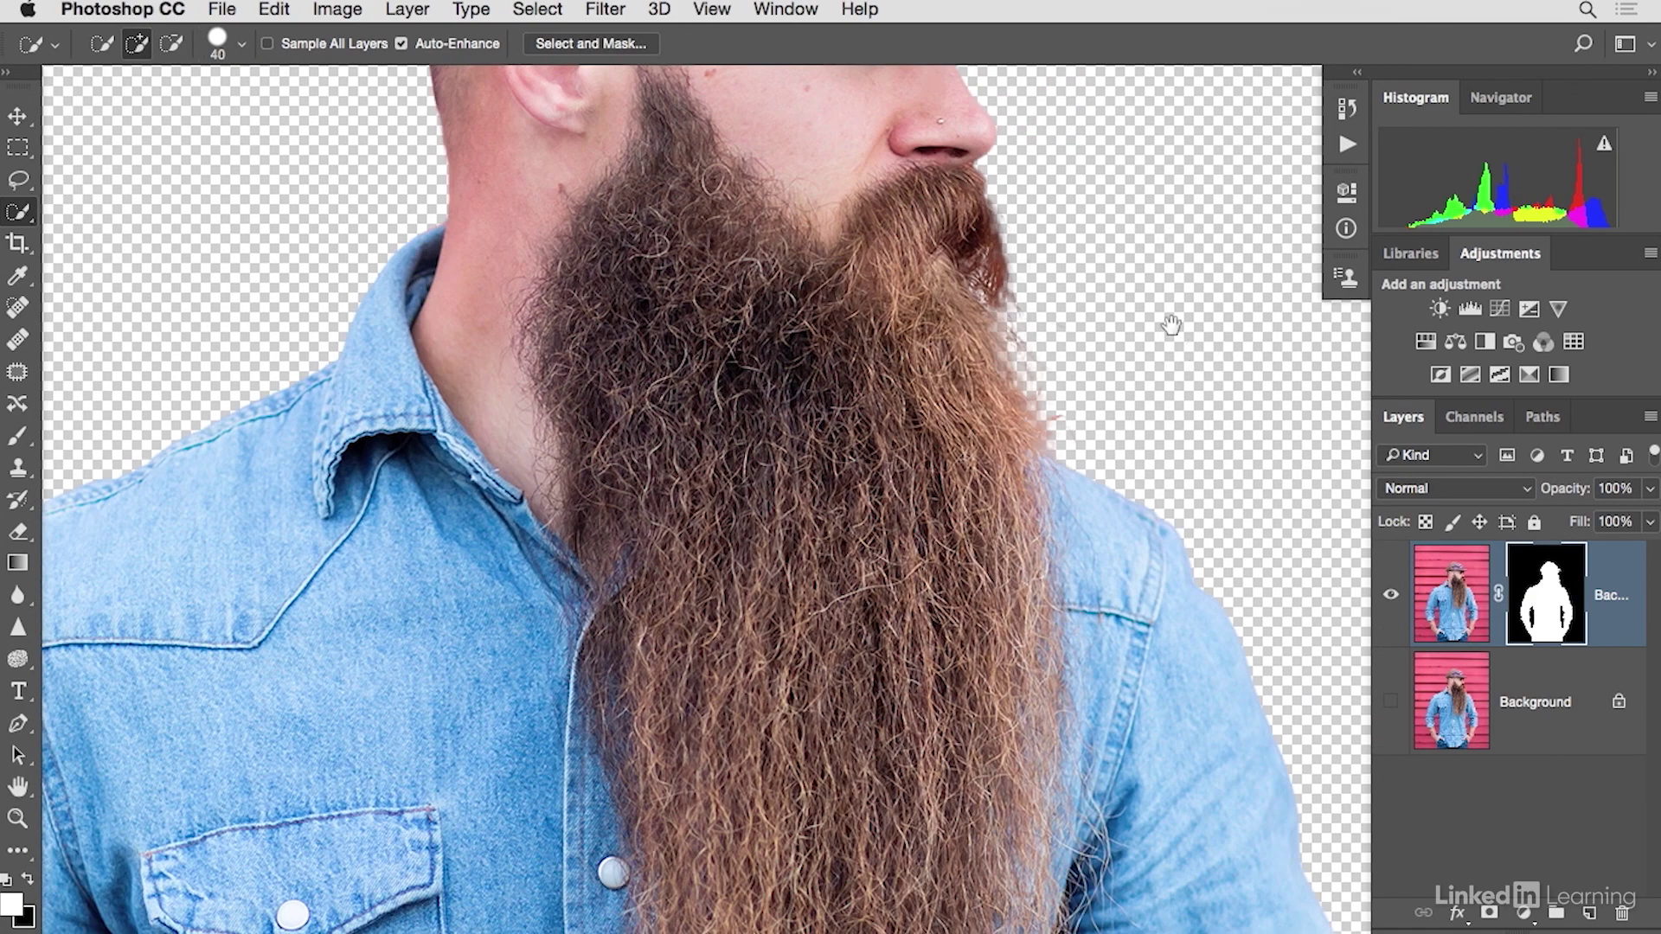
pyautogui.moveTo(1172, 326); pyautogui.dragTo(1009, 678)
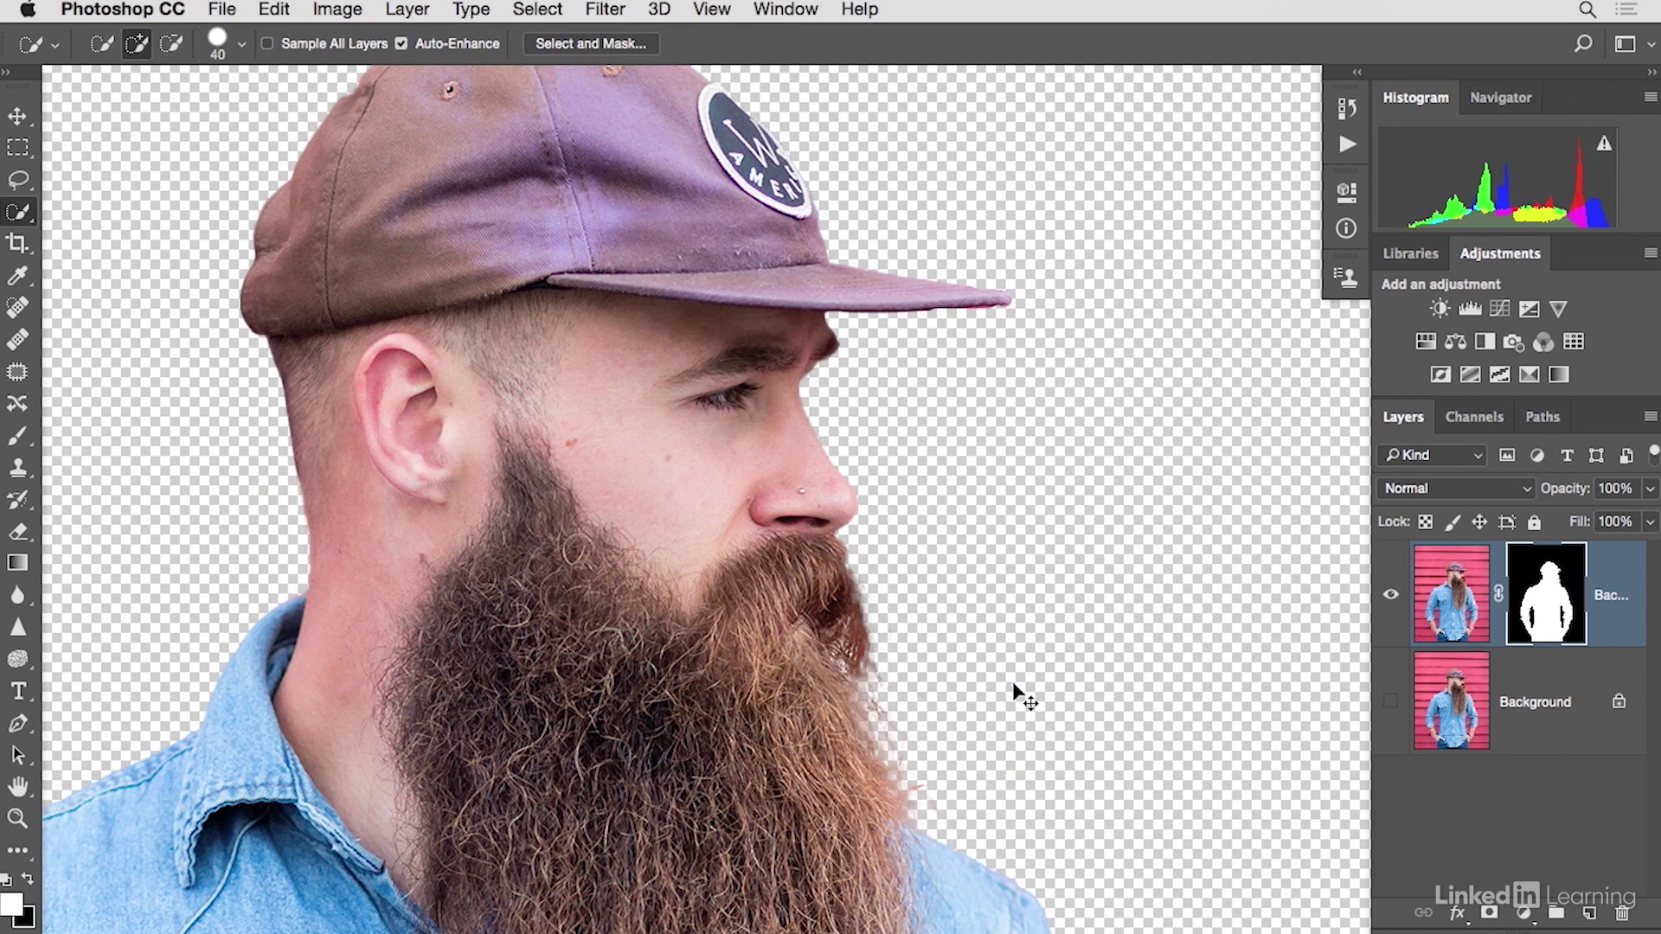
pyautogui.press('super+plus')
pyautogui.scroll(5, 1042, 630)
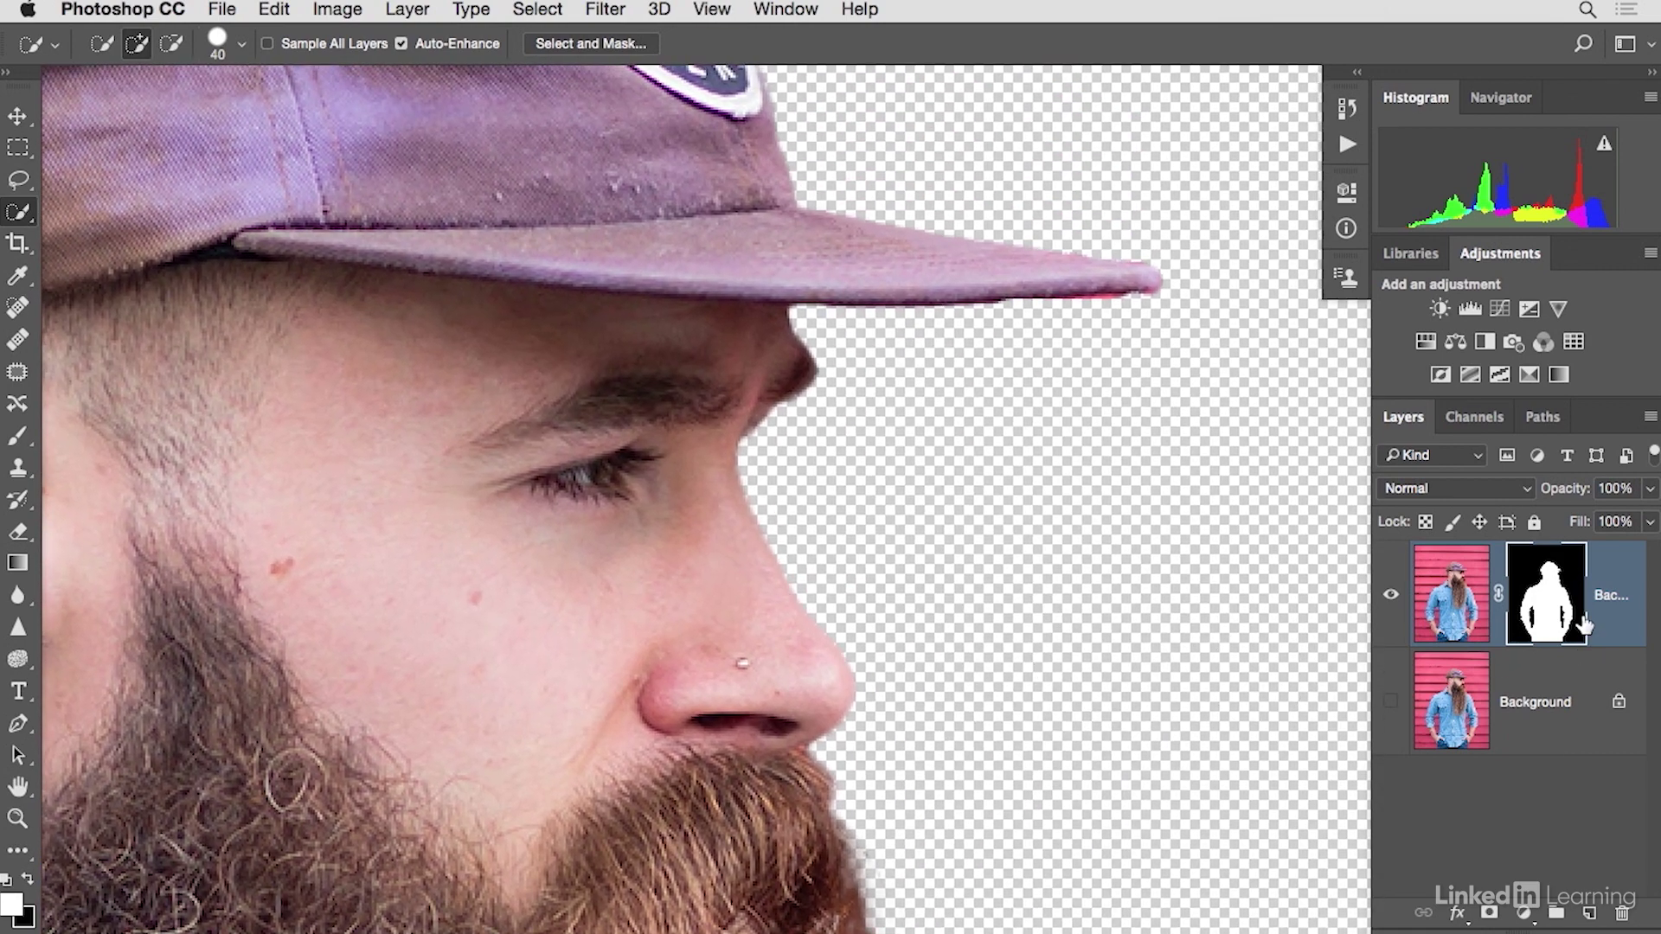
pyautogui.click(13, 439)
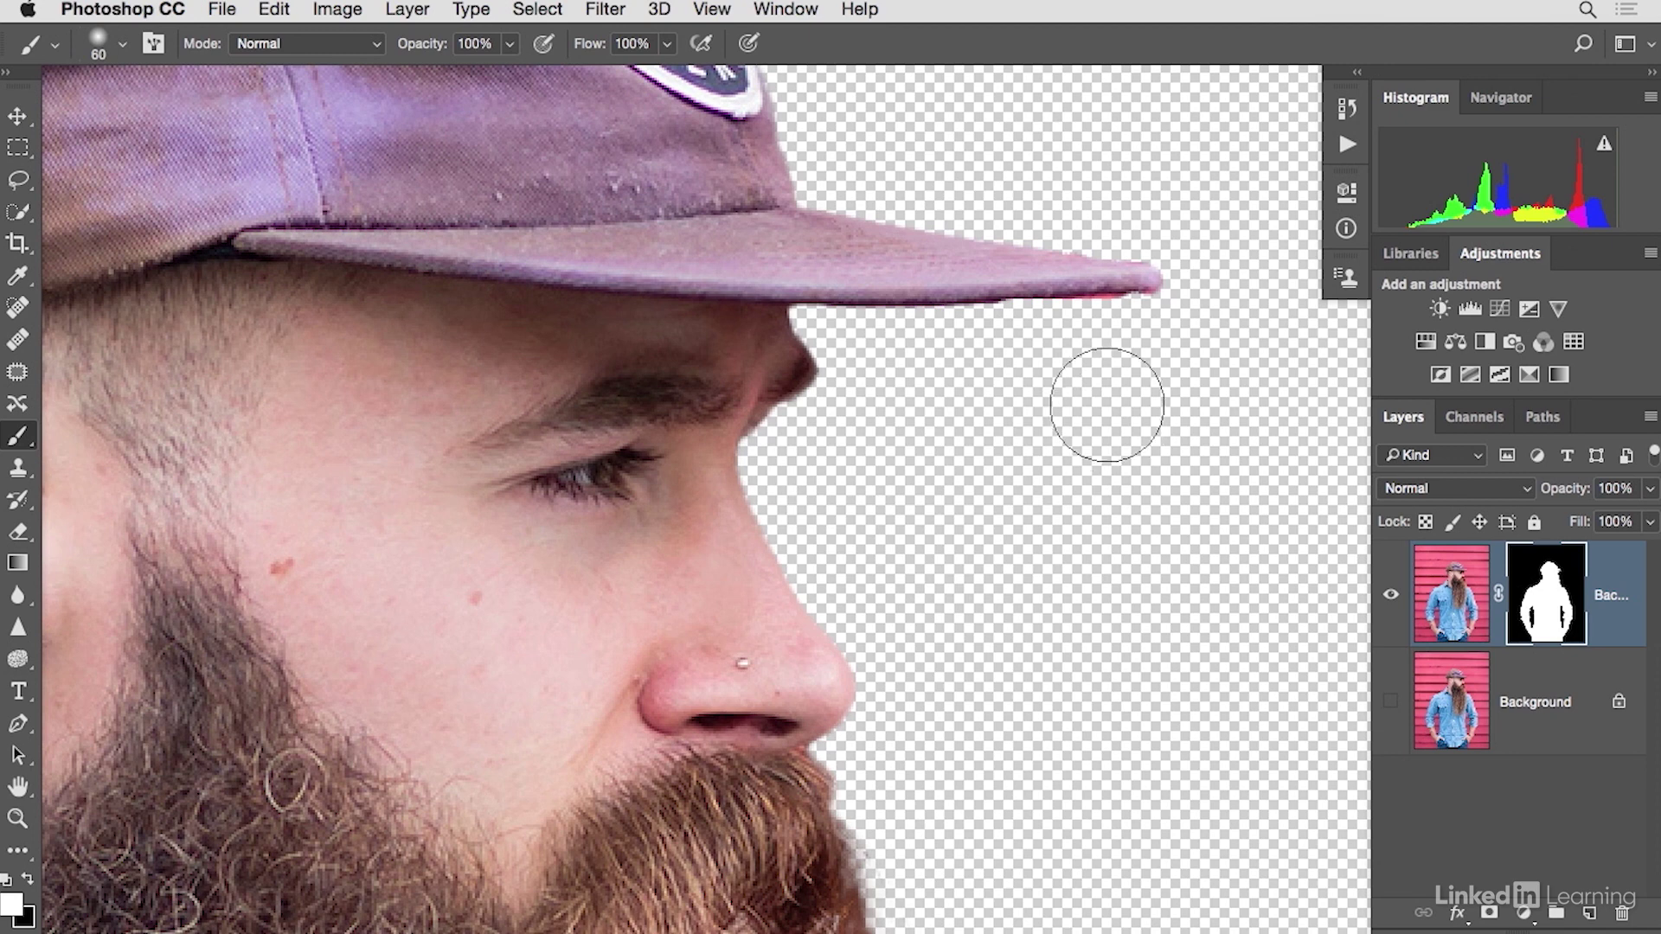
pyautogui.press('[')
pyautogui.press('[')
pyautogui.press('[')
pyautogui.press('[')
pyautogui.press('[')
pyautogui.press('[')
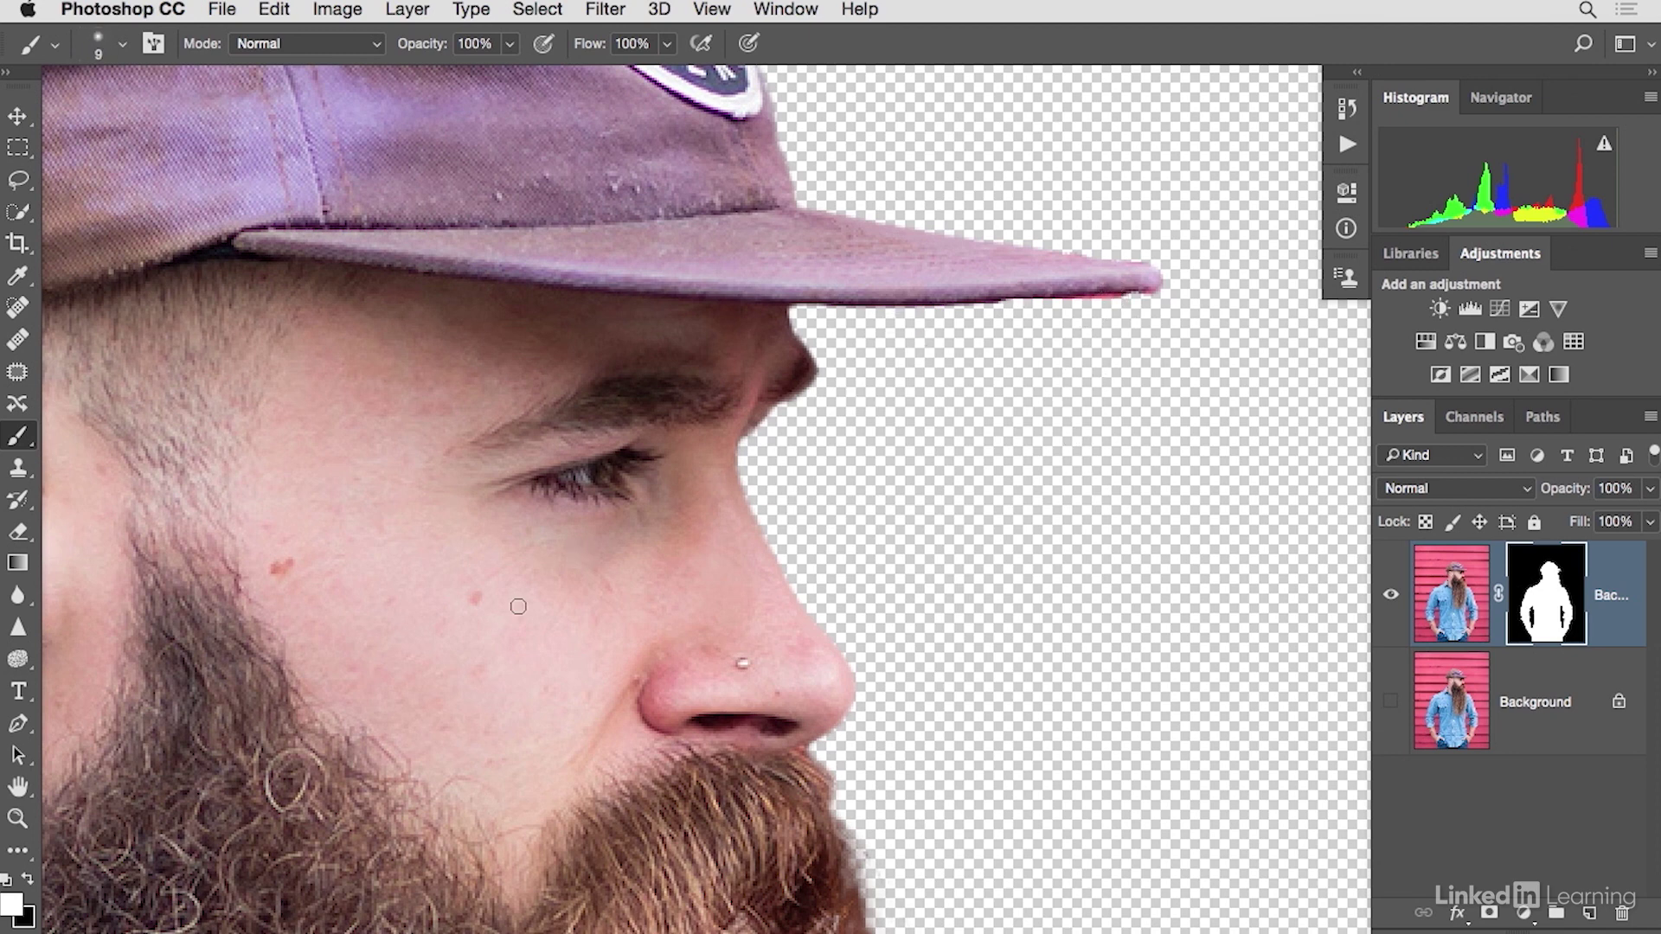
pyautogui.click(28, 879)
pyautogui.moveTo(1080, 305)
pyautogui.mouseDown()
pyautogui.moveTo(1159, 299)
pyautogui.moveTo(989, 317)
pyautogui.mouseUp()
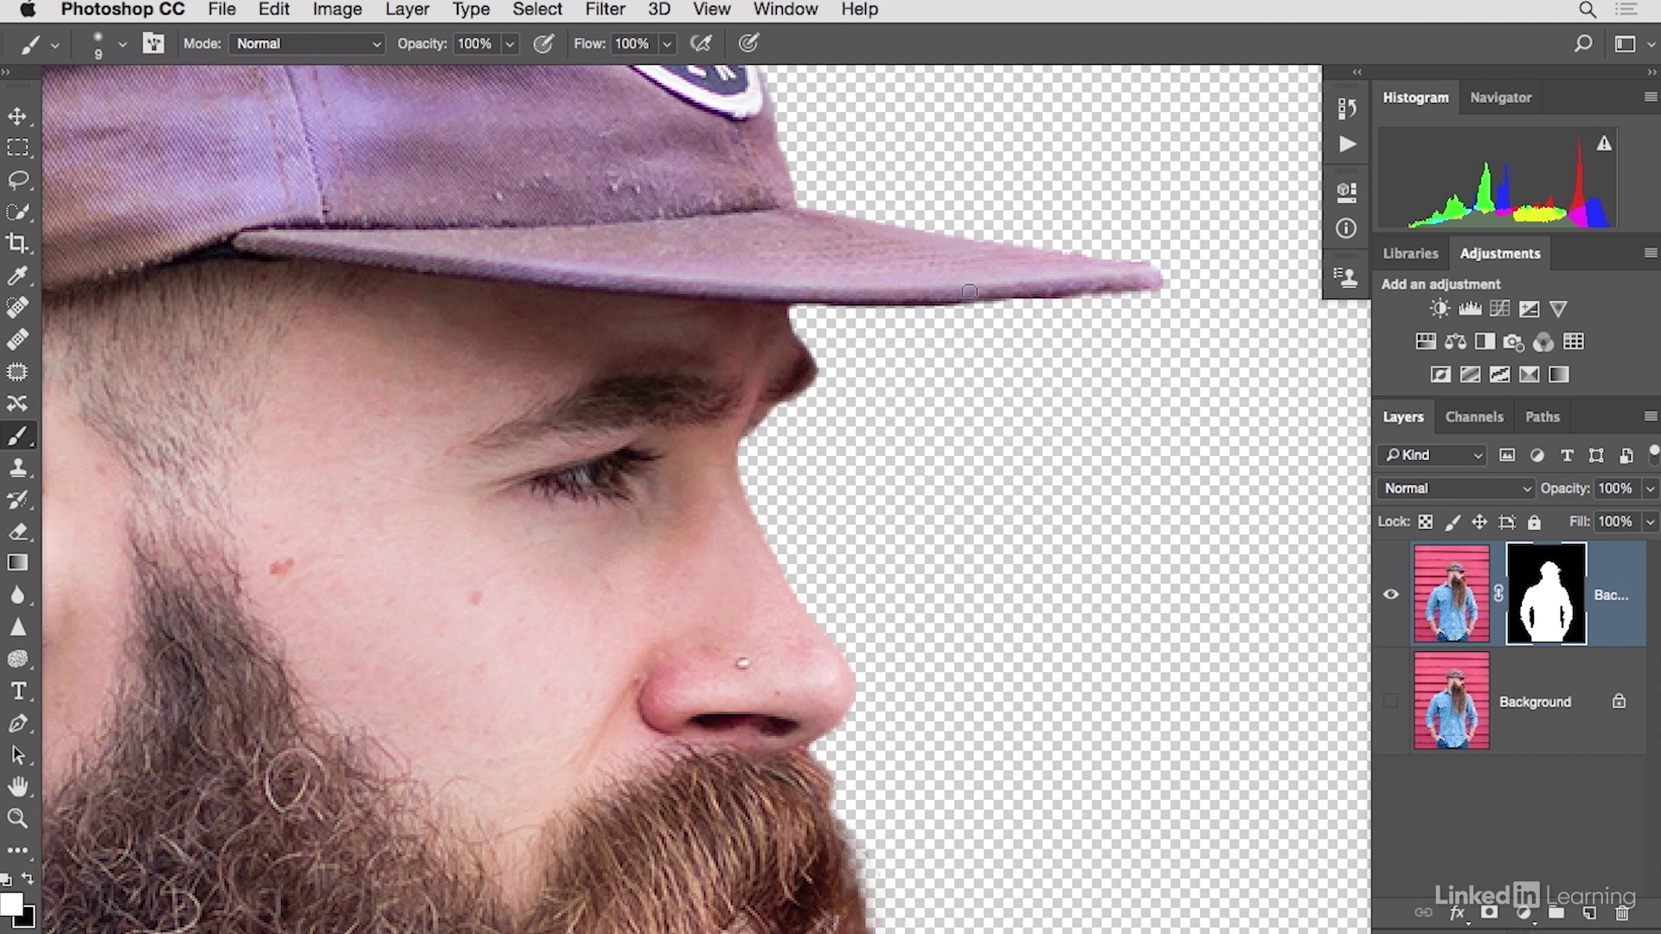
pyautogui.moveTo(1099, 283); pyautogui.dragTo(1145, 281)
pyautogui.press('super+minus')
pyautogui.press('super+minus')
pyautogui.press('super+minus')
pyautogui.moveTo(1047, 641); pyautogui.dragTo(1066, 410)
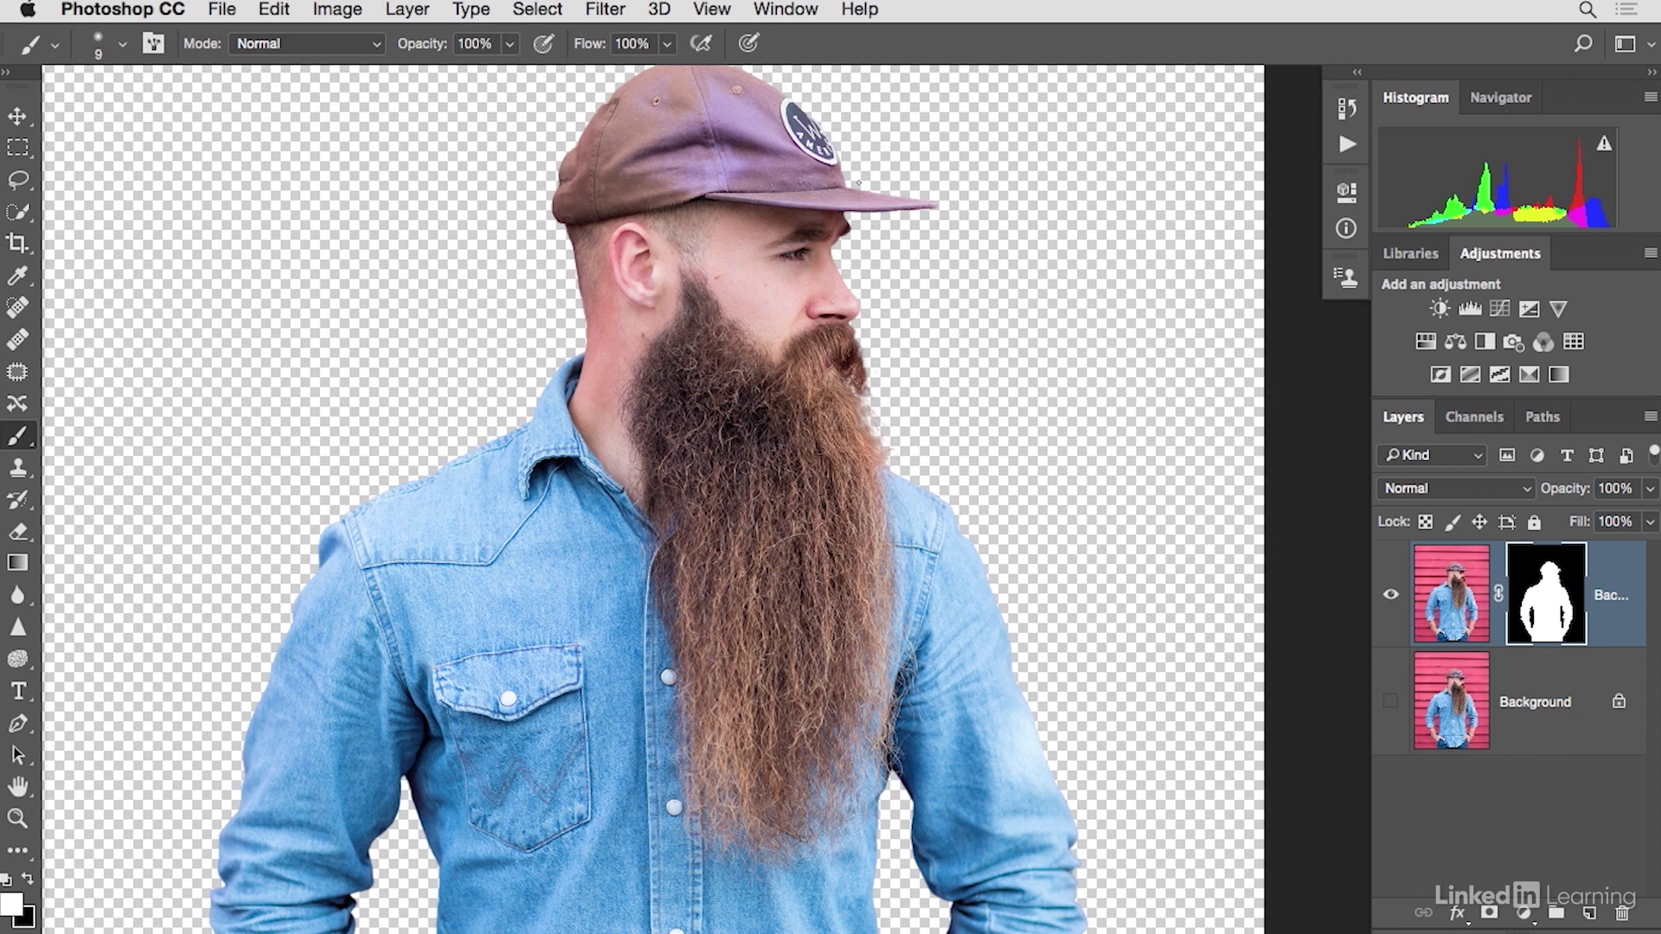
# - Arrange Background-Project.jpg and Concrete-Wall.jpg with Window > Arrange > 2-up Vertical
pyautogui.click(803, 12)
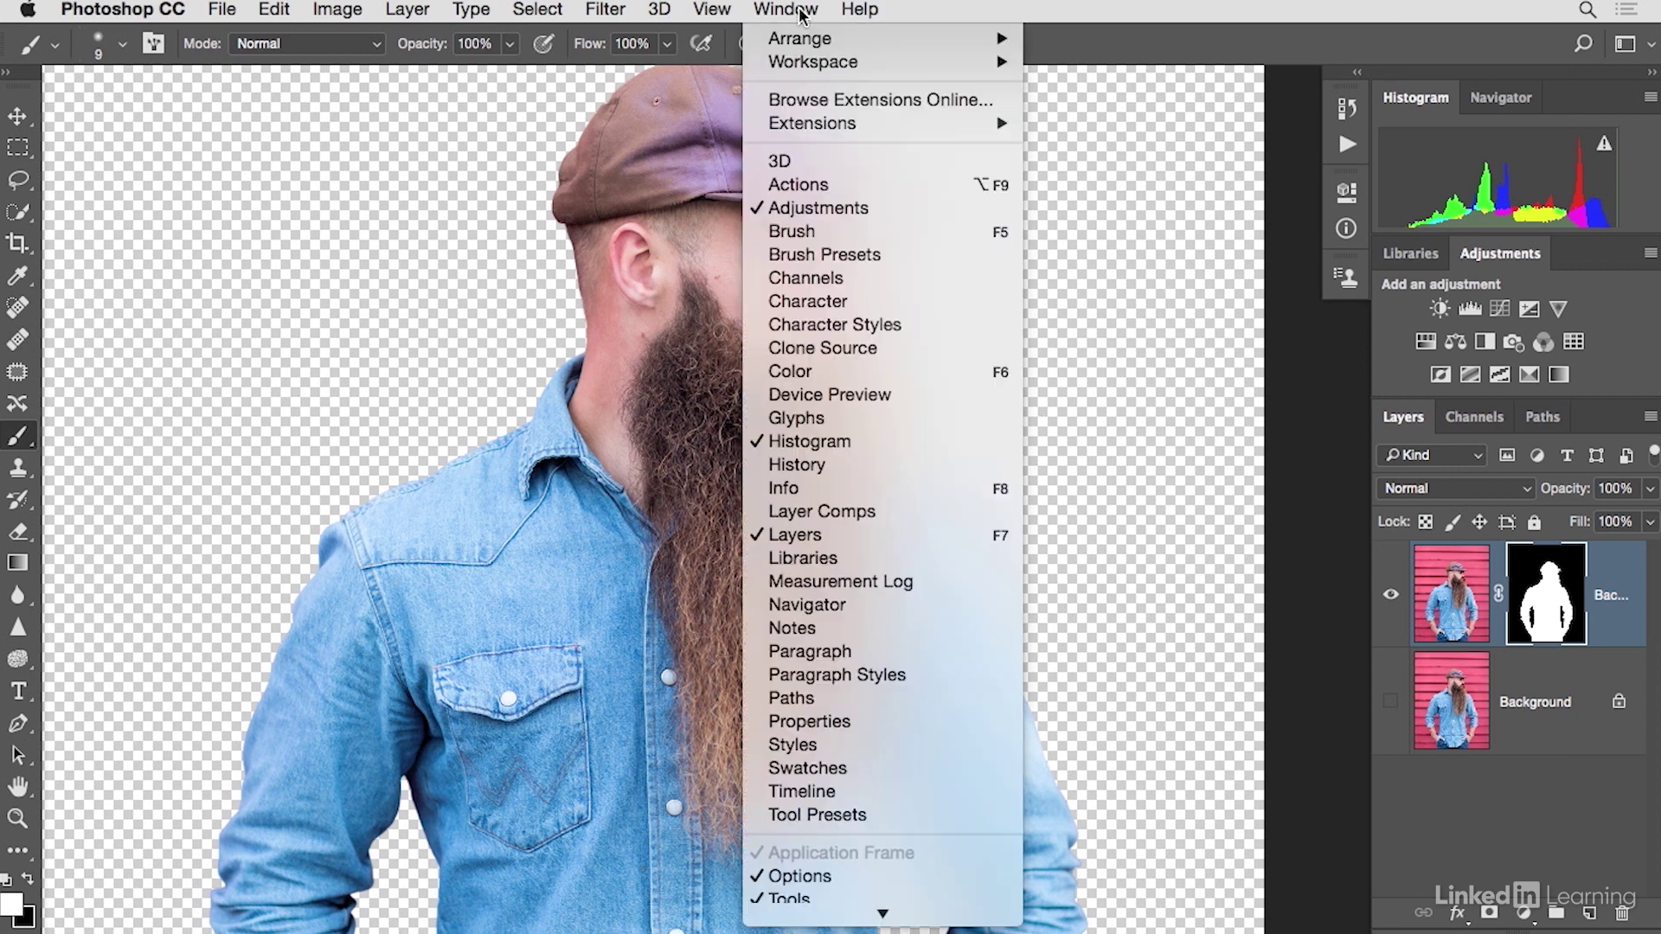
pyautogui.moveTo(806, 40)
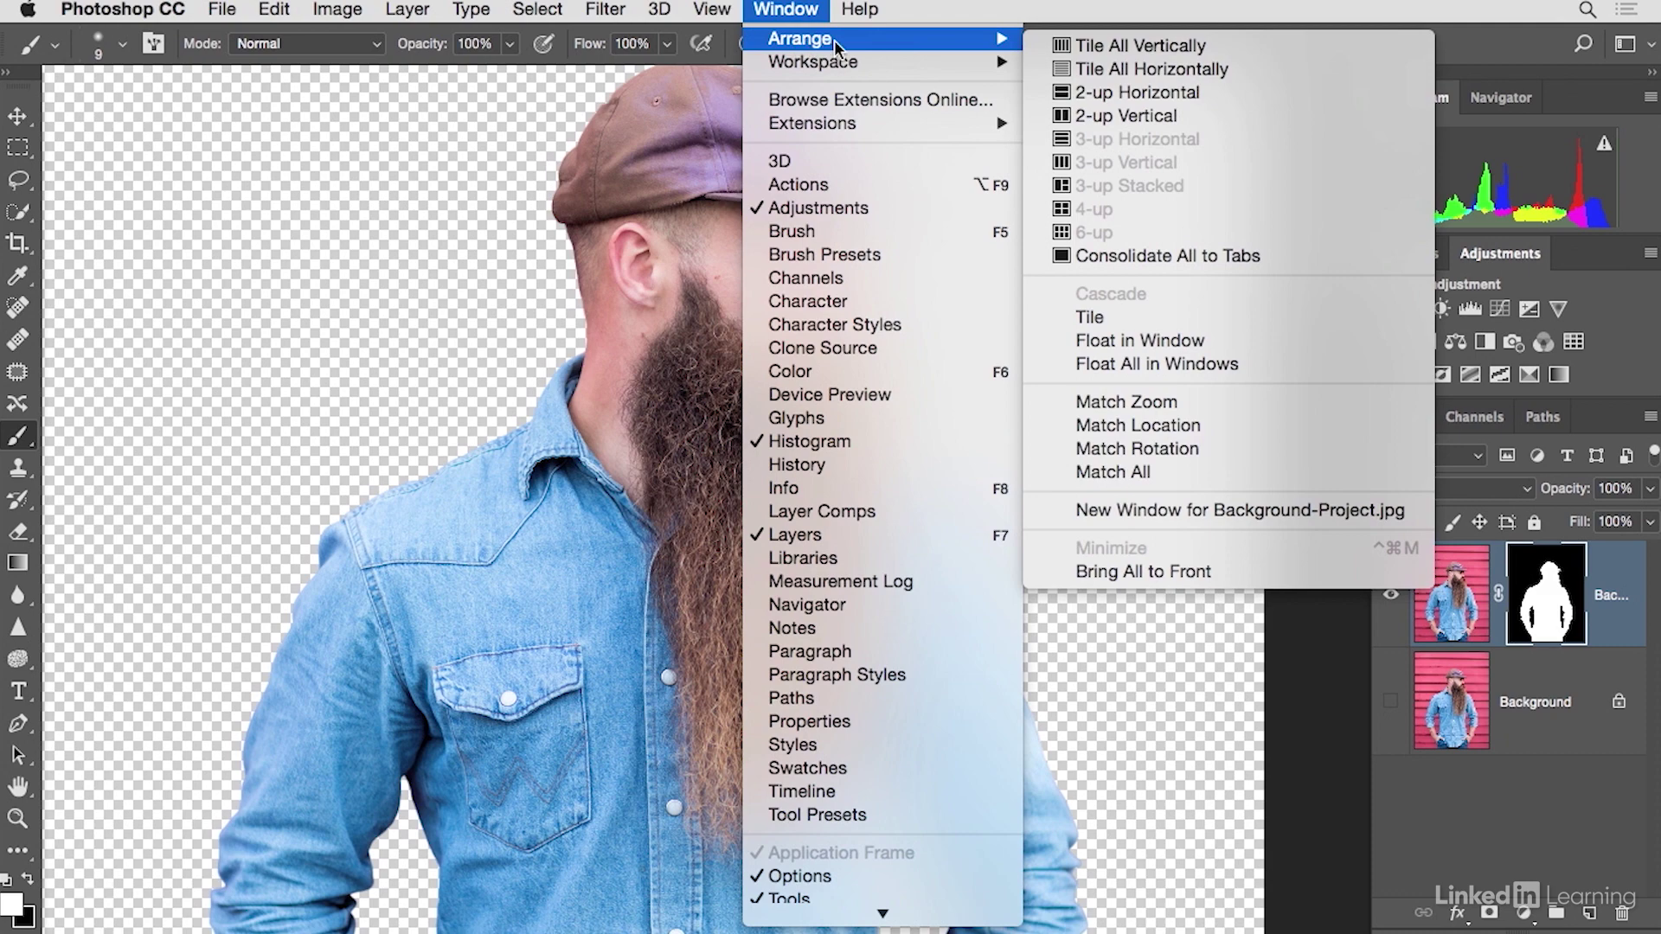
pyautogui.click(1130, 116)
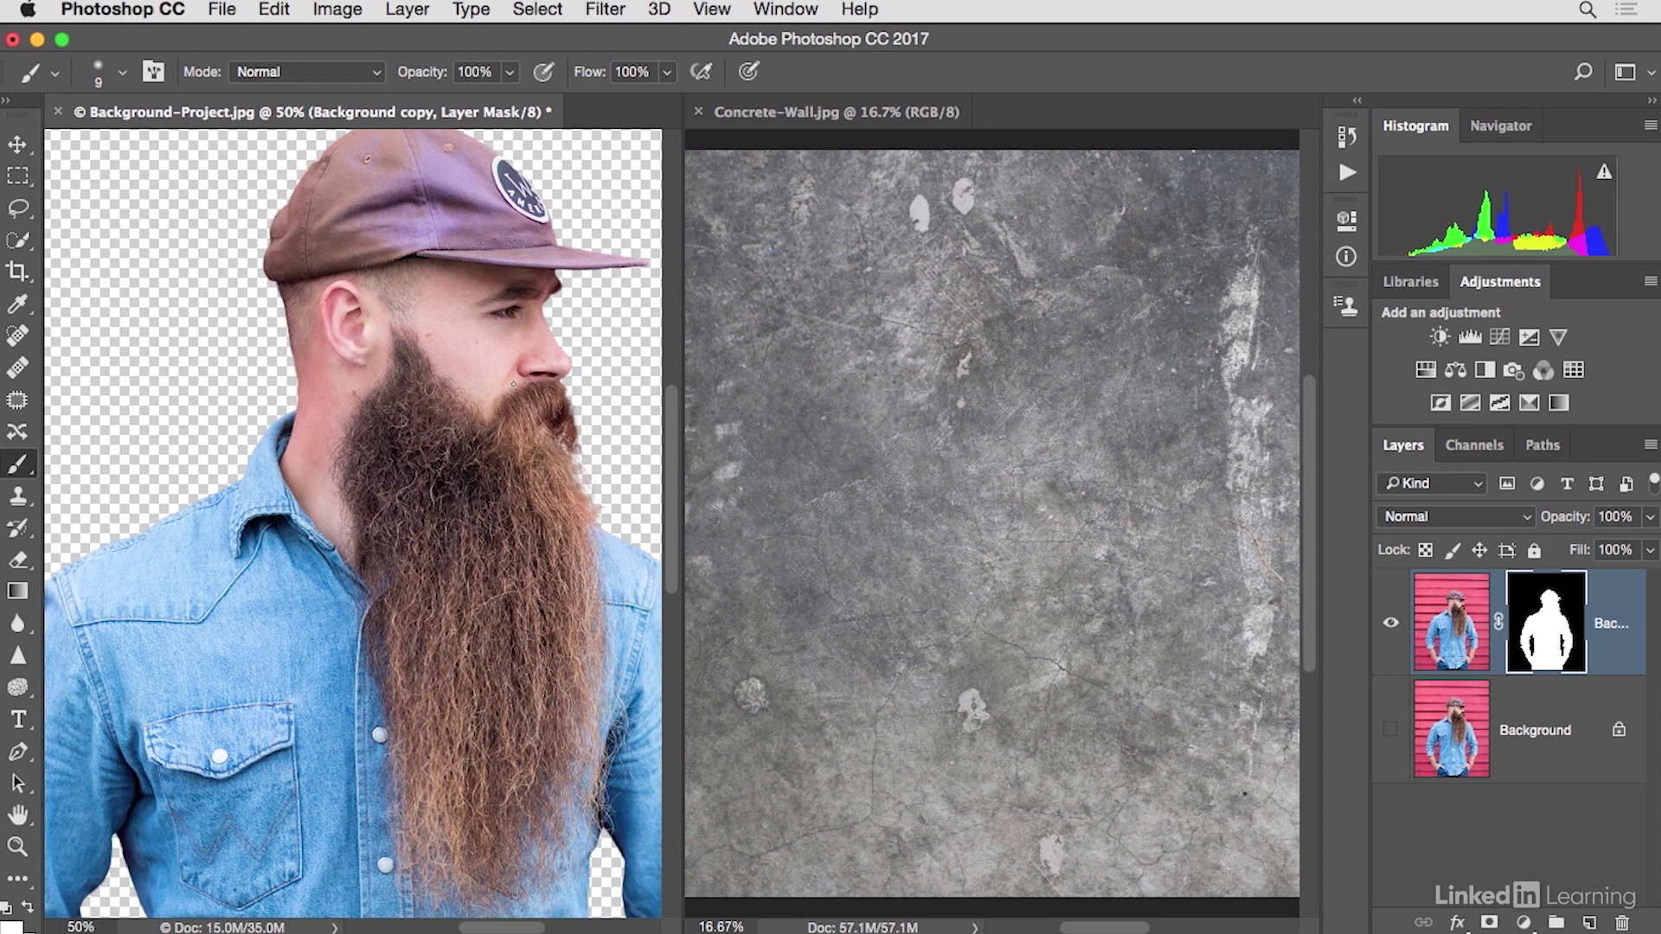
# - Drag the Concrete-Wall image into Background-Project.jpg with the Move tool
pyautogui.click(19, 147)
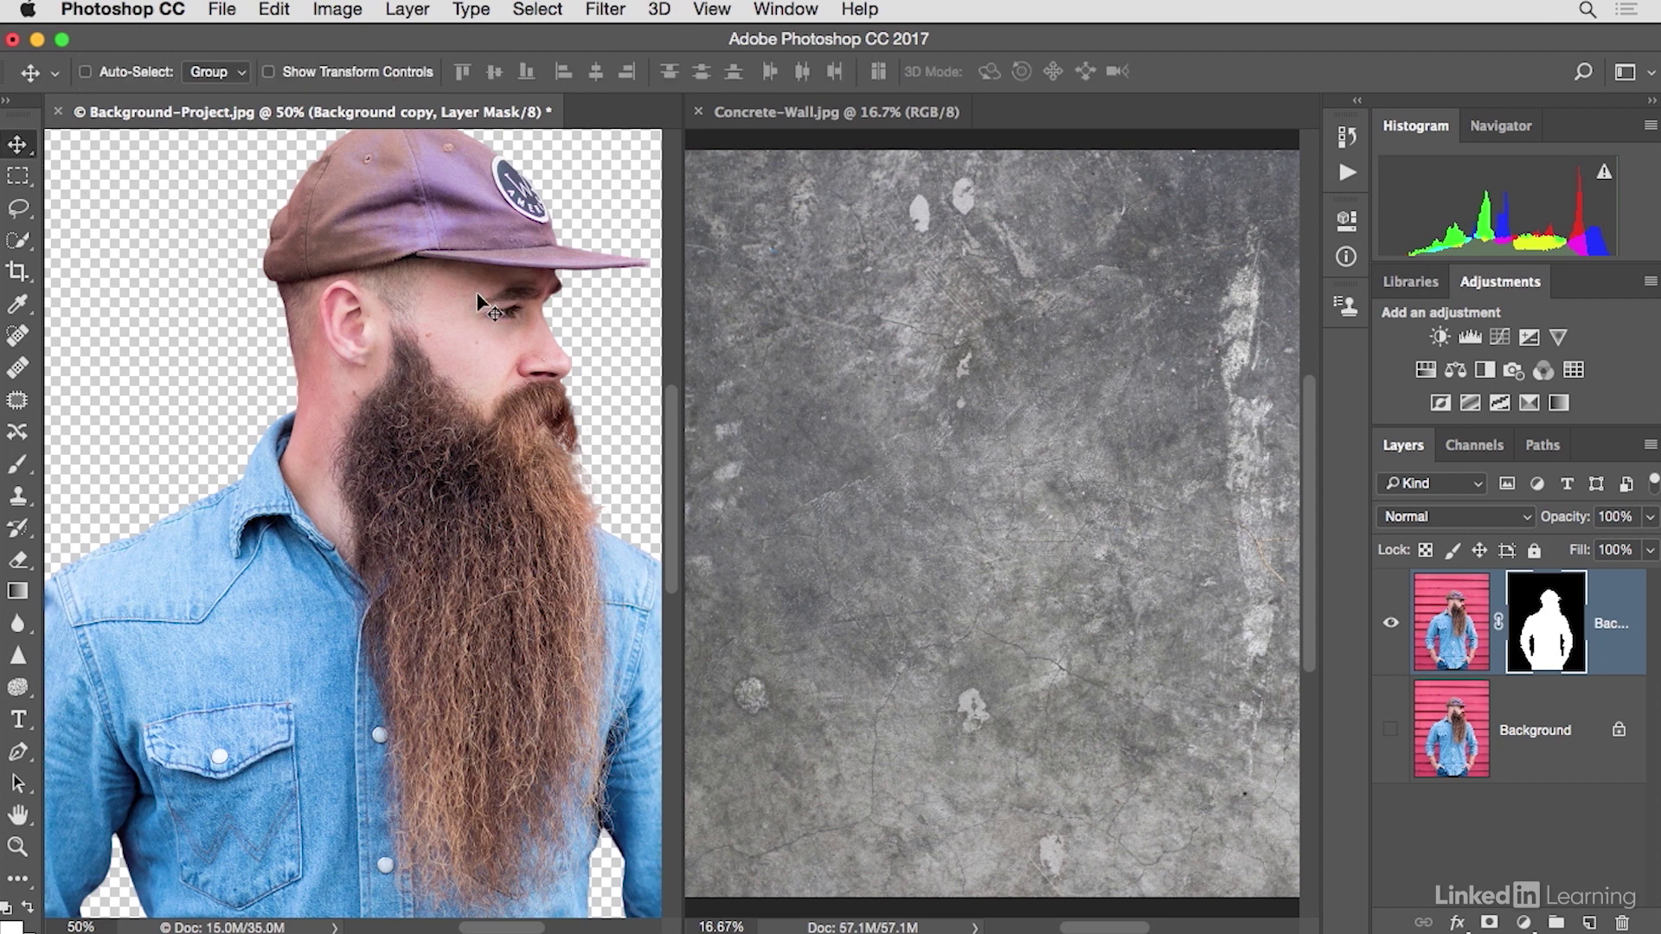
pyautogui.moveTo(943, 346); pyautogui.dragTo(288, 351)
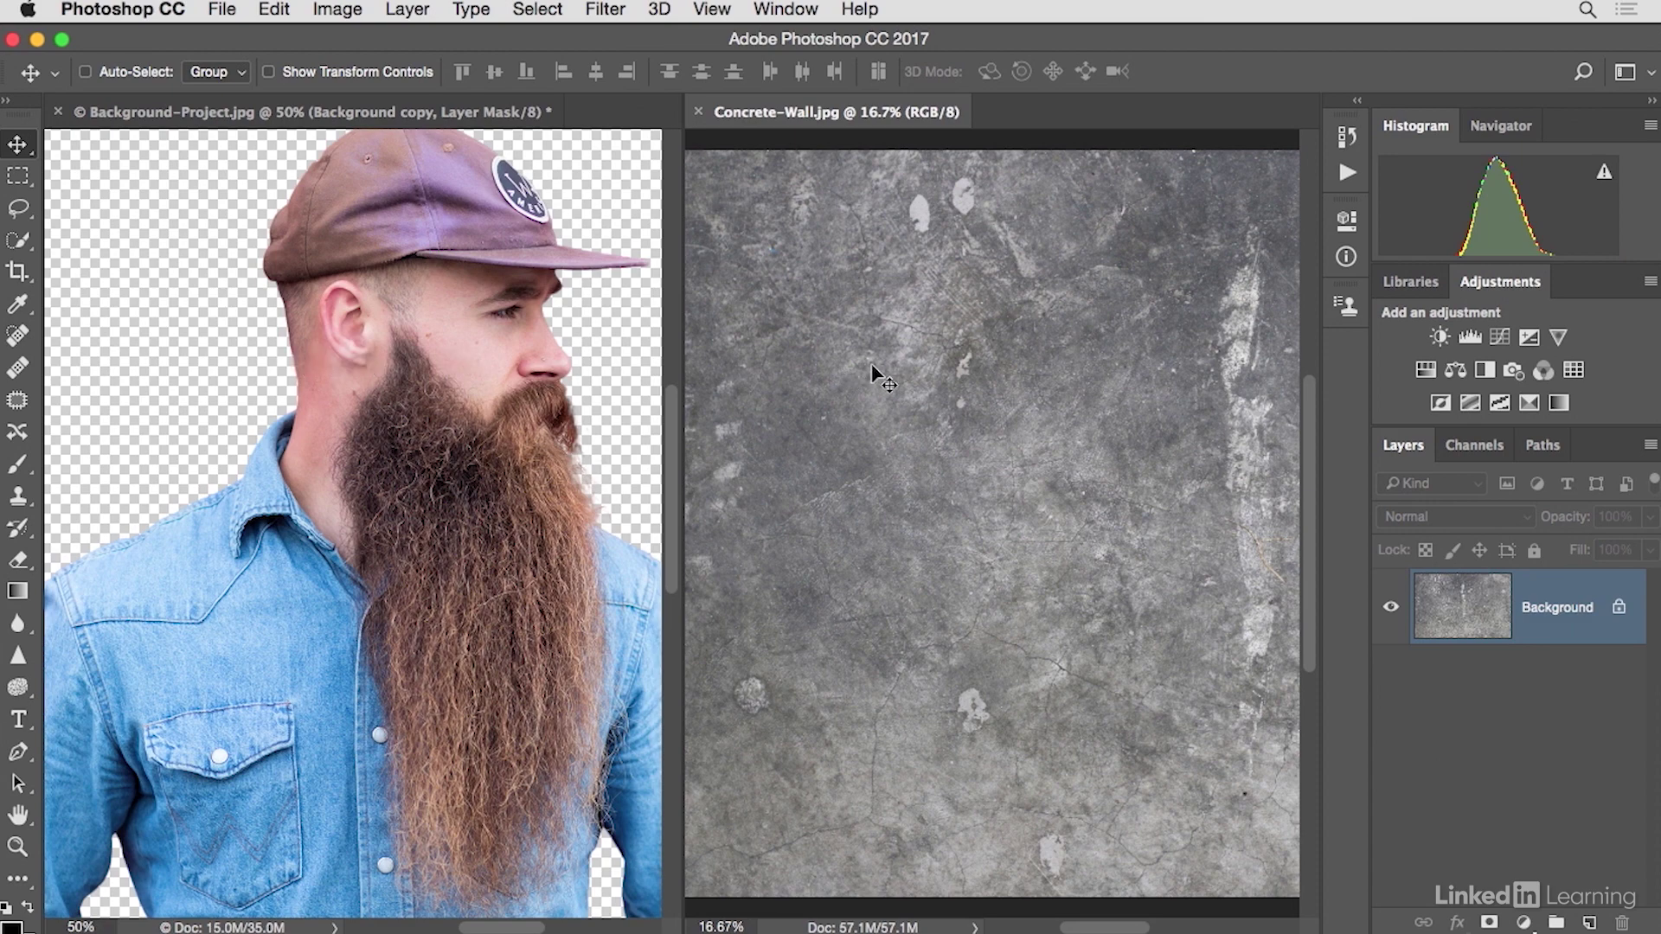
pyautogui.moveTo(500, 366); pyautogui.dragTo(285, 356)
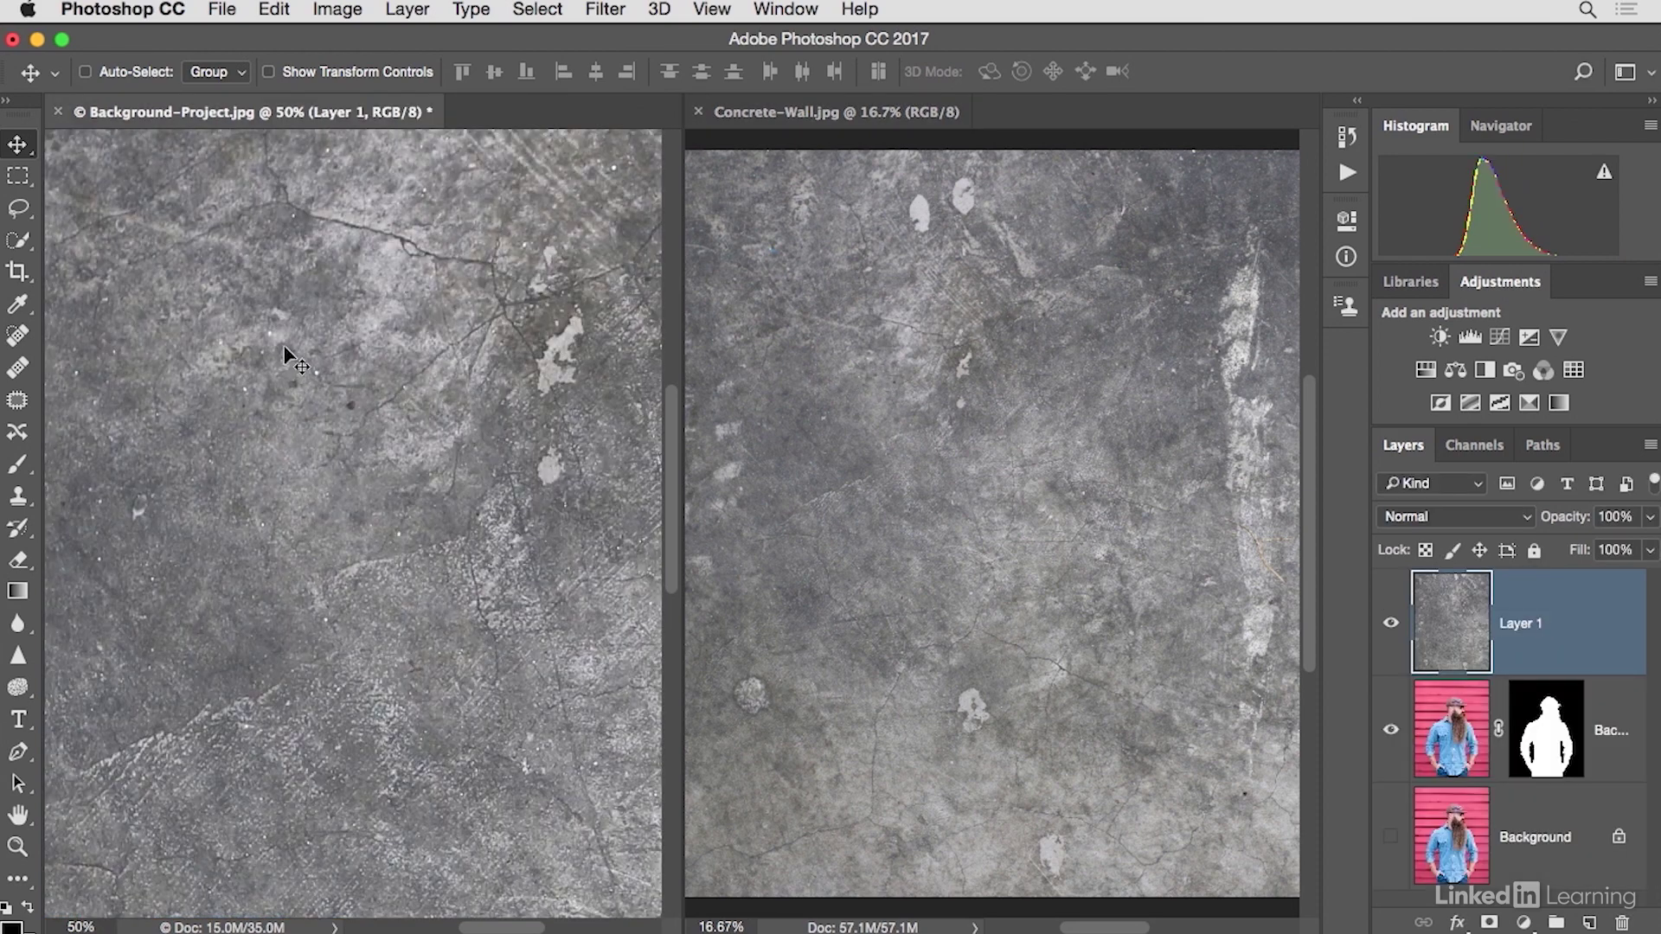
pyautogui.press('f')
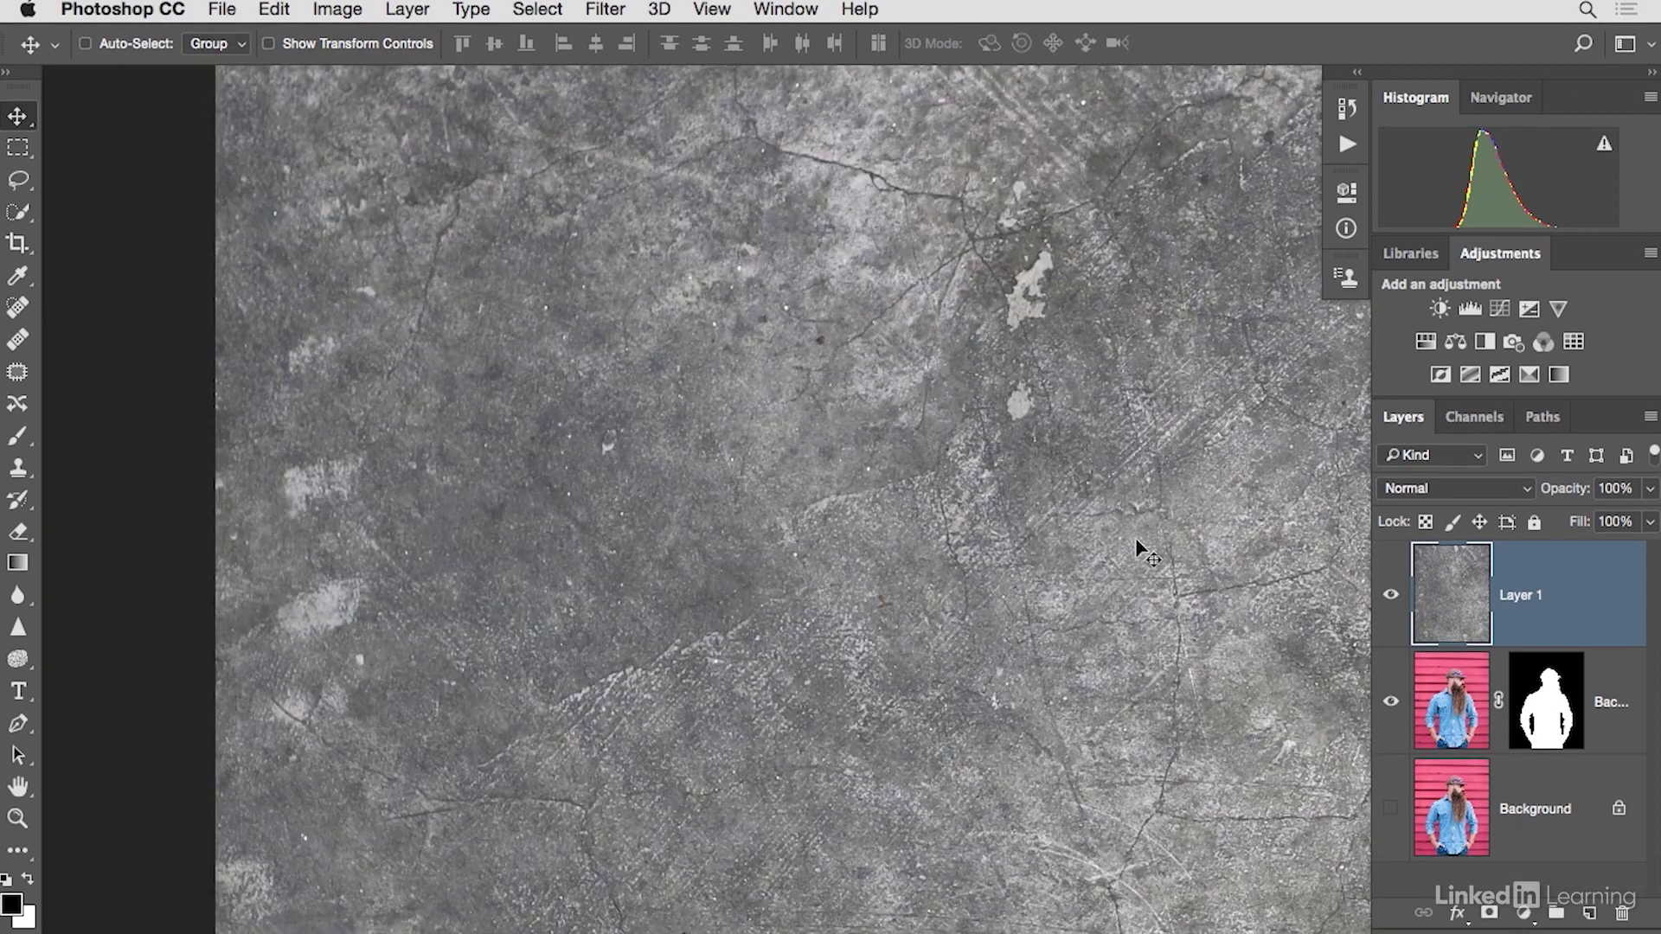
pyautogui.moveTo(1082, 588); pyautogui.dragTo(961, 586)
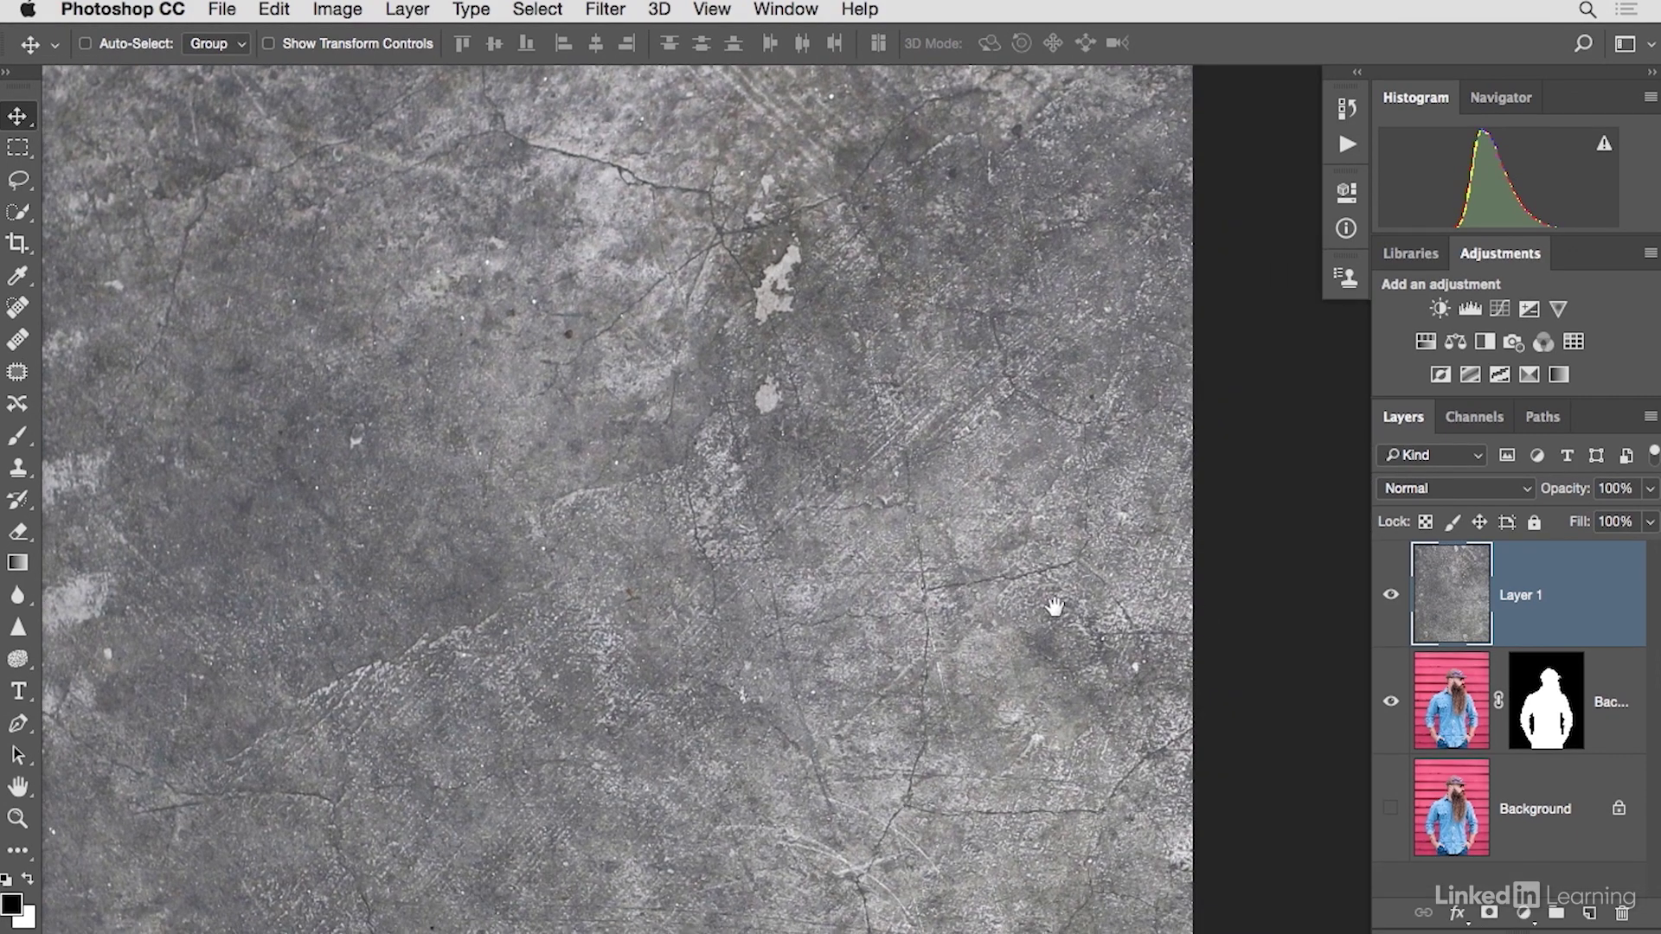
pyautogui.moveTo(1125, 609); pyautogui.dragTo(1248, 619)
# - Move the concrete layer below the masked man and shift it left
pyautogui.moveTo(1443, 610); pyautogui.dragTo(1430, 727)
pyautogui.press('super+semicolon')
pyautogui.press('super+minus')
pyautogui.press('super+minus')
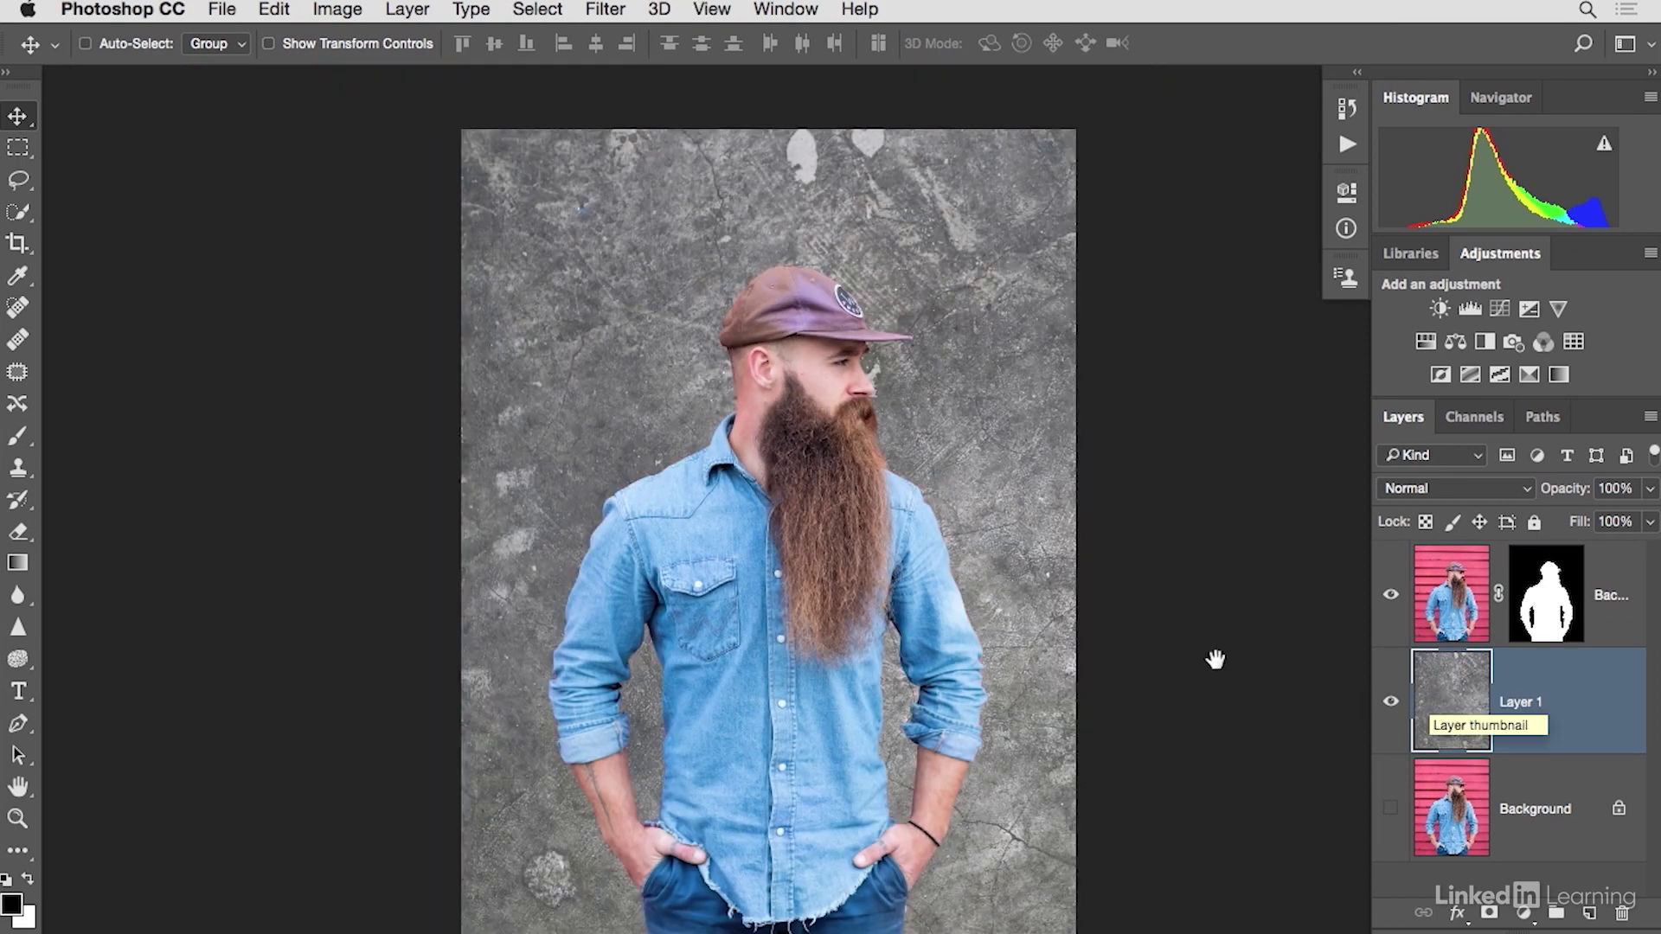
pyautogui.moveTo(1220, 667); pyautogui.dragTo(1215, 588)
pyautogui.moveTo(1080, 657); pyautogui.dragTo(725, 616)
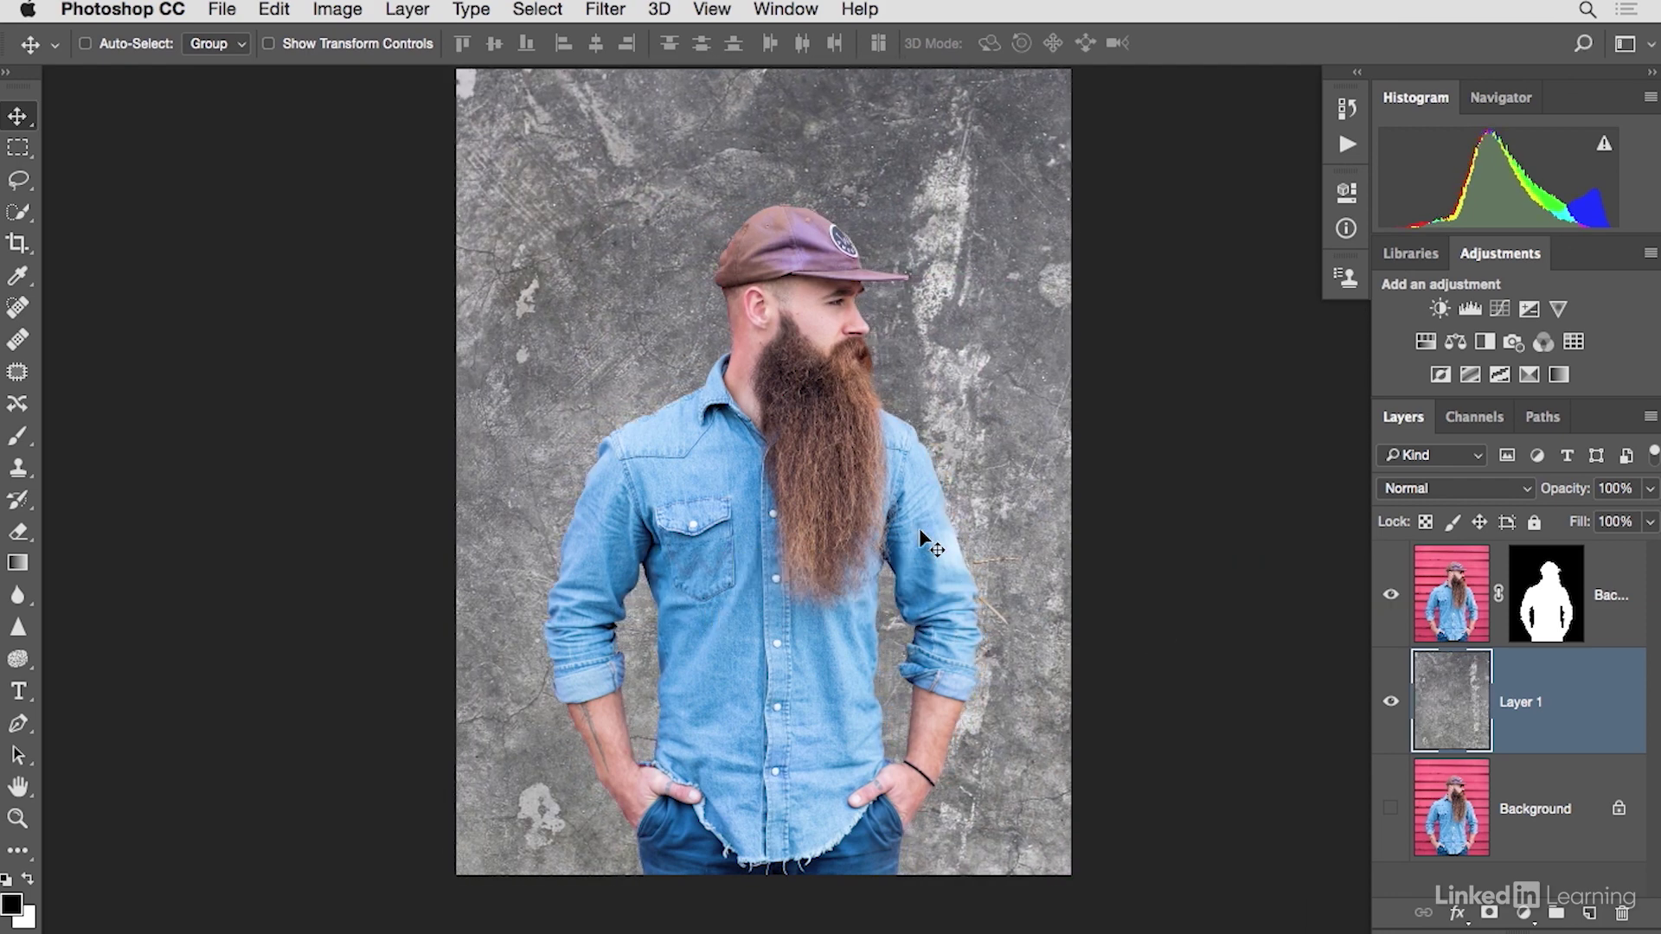
pyautogui.press('super+plus')
pyautogui.moveTo(980, 544); pyautogui.dragTo(746, 489)
pyautogui.rightClick(745, 486)
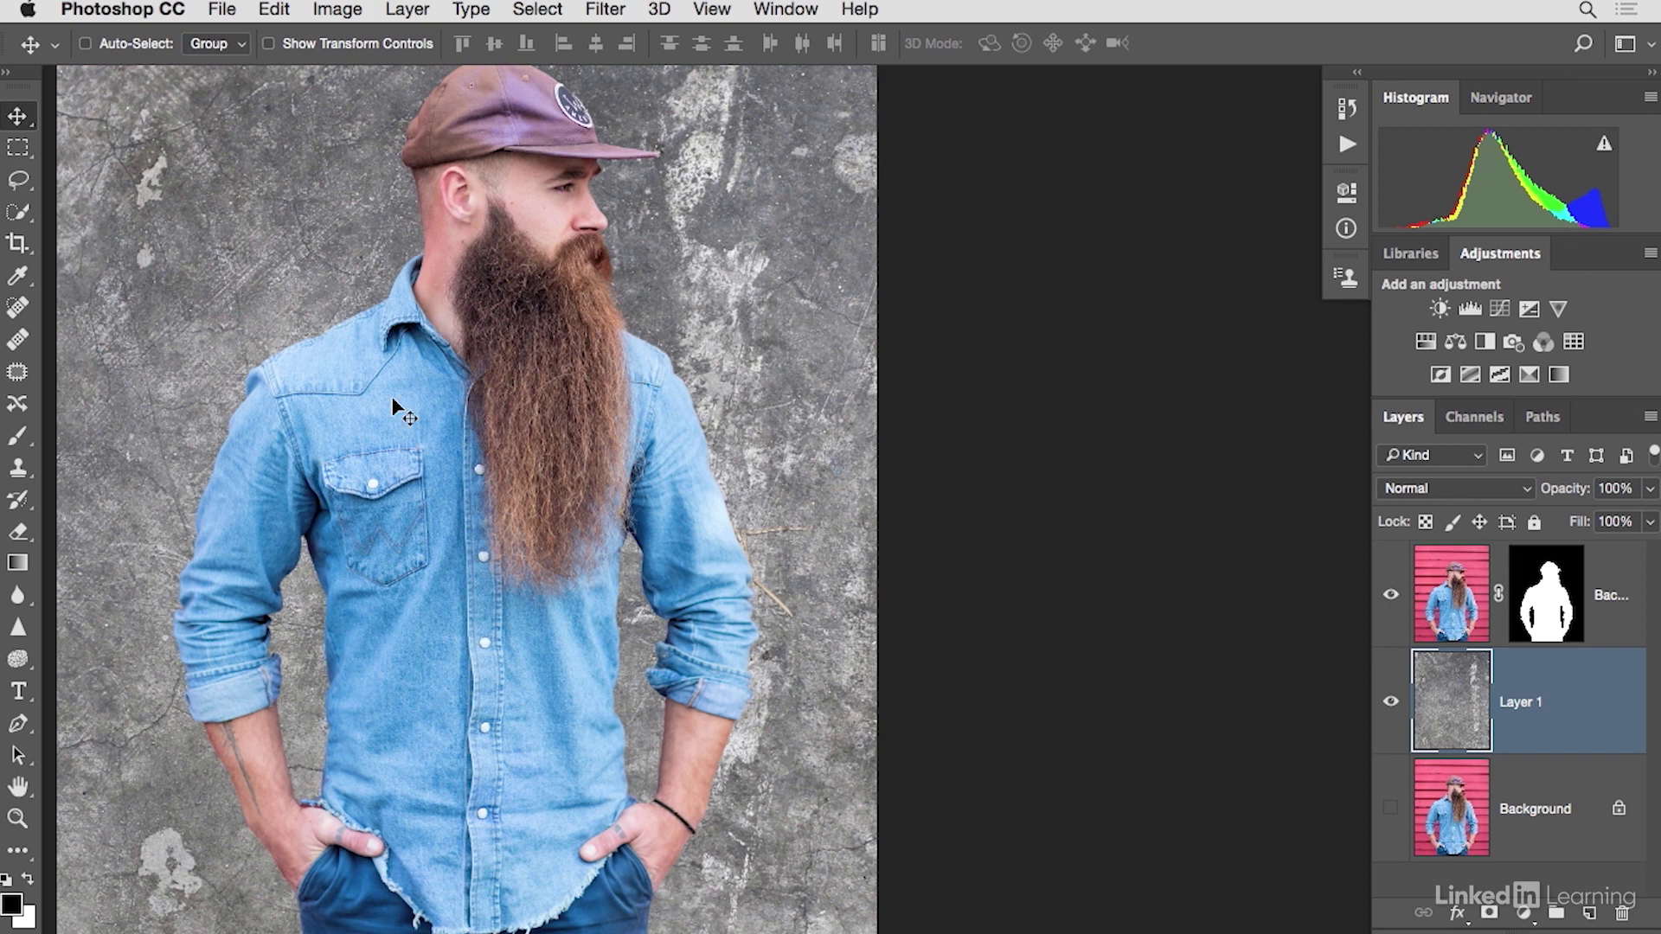
# - Widen the canvas to the right with the Crop tool and commit the new size
pyautogui.click(19, 244)
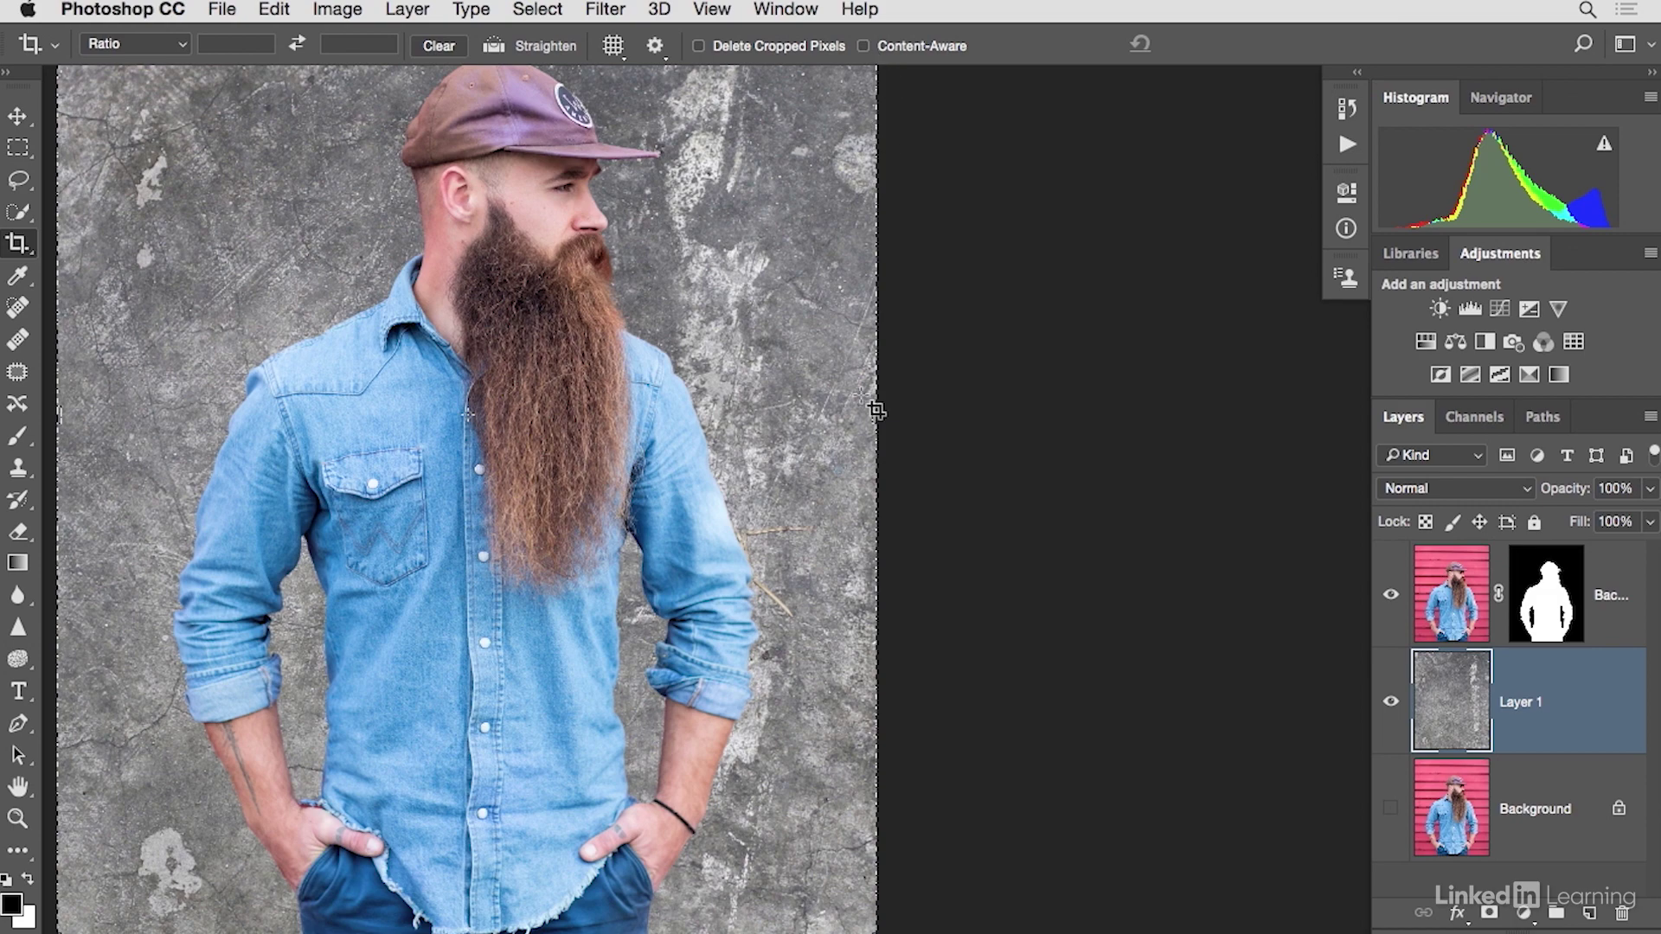
pyautogui.moveTo(875, 419); pyautogui.dragTo(1217, 424)
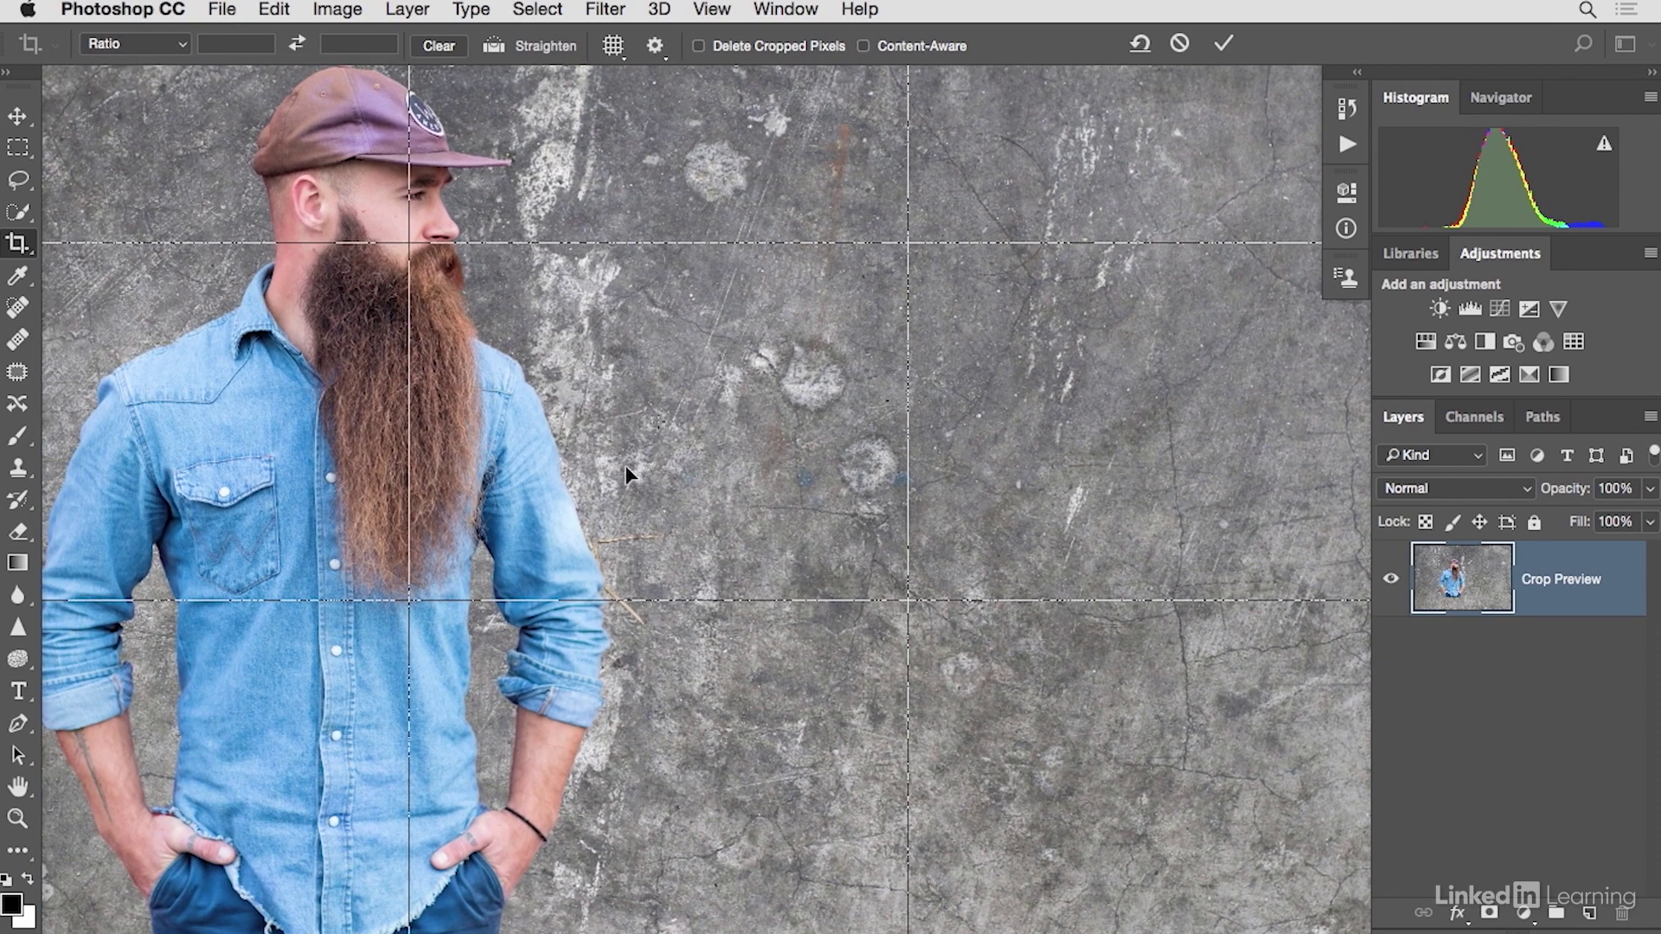
pyautogui.press('Return')
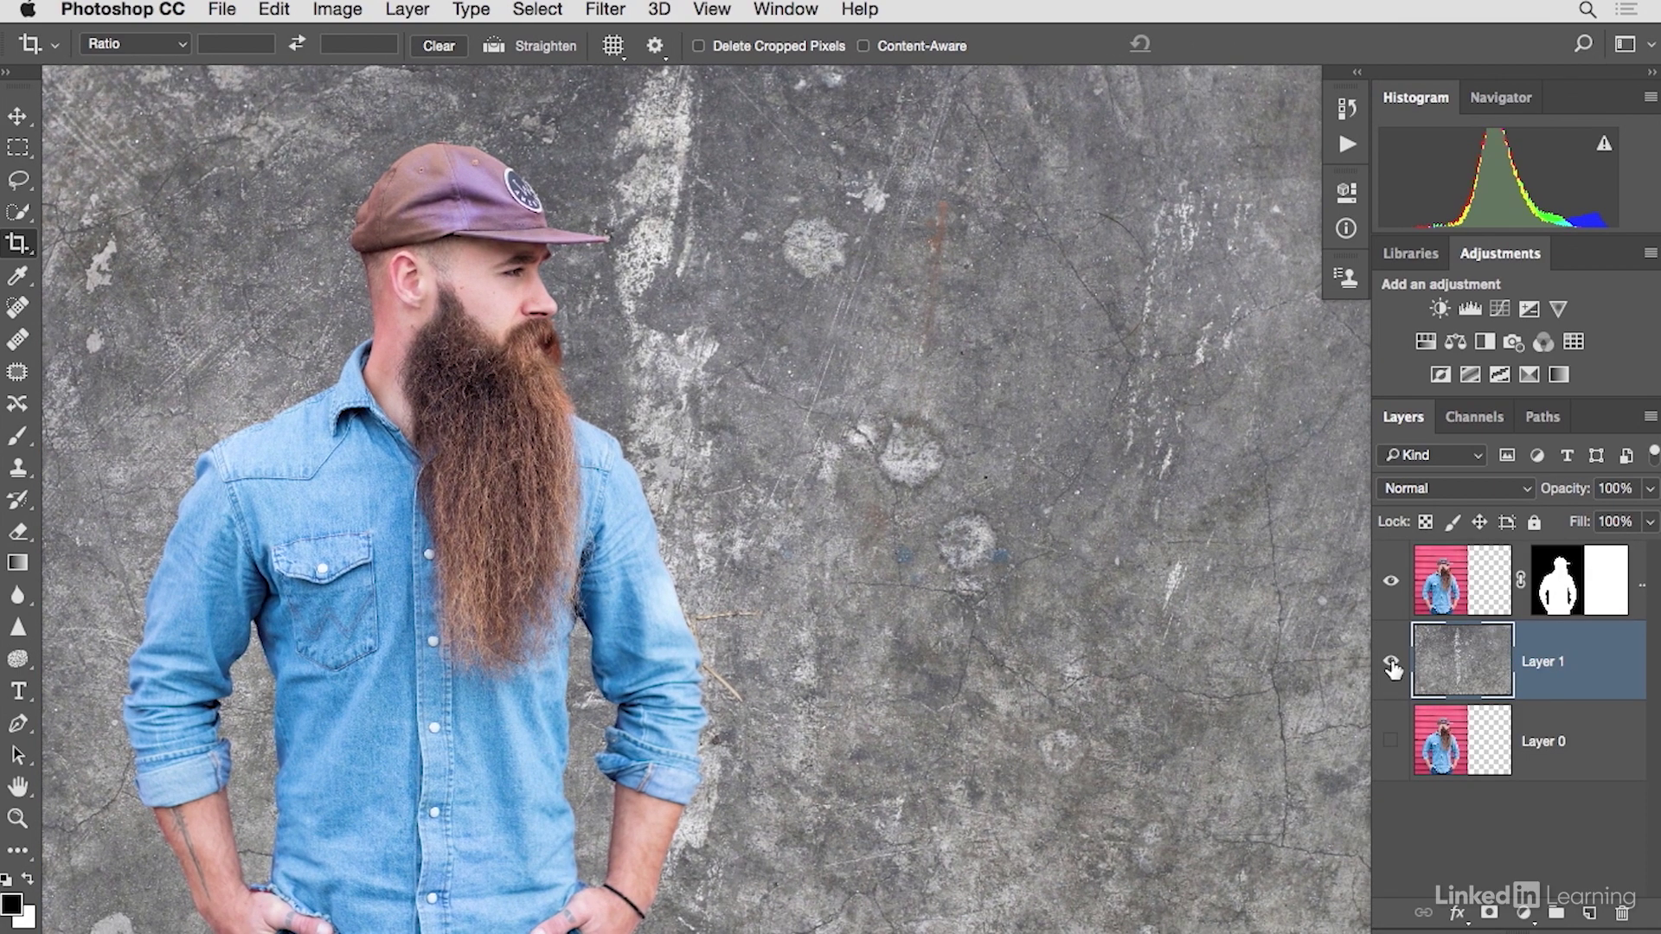
# - Toggle the concrete layer off and on to check the cut-out, then view the whole widened image
pyautogui.click(1392, 662)
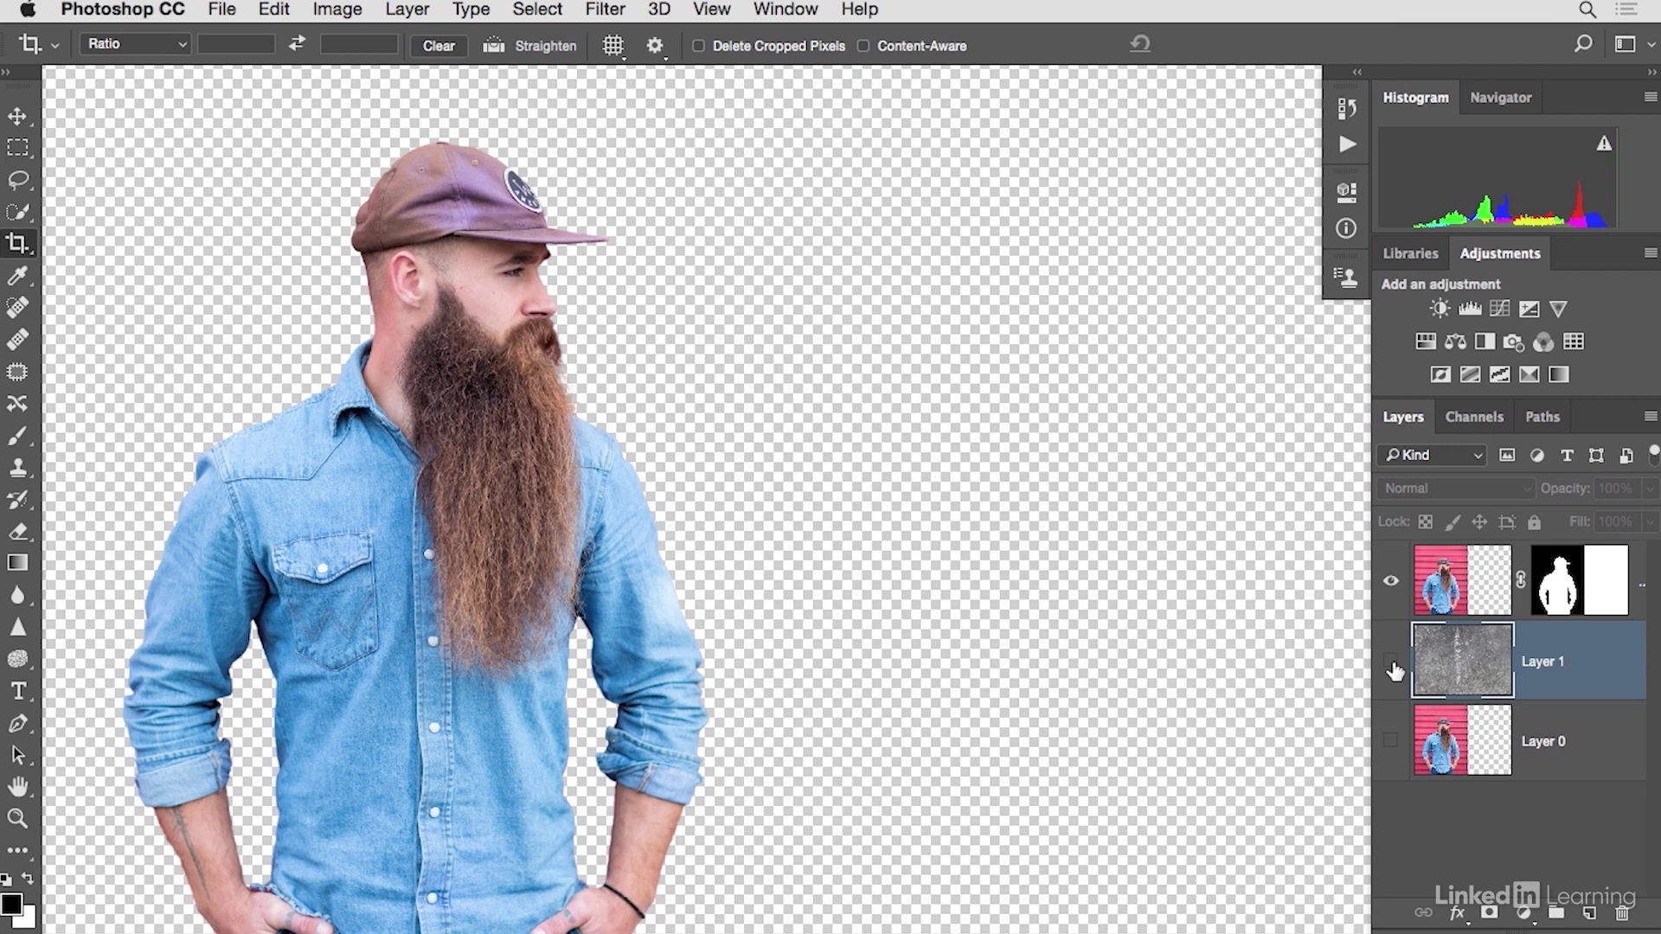
pyautogui.click(1392, 663)
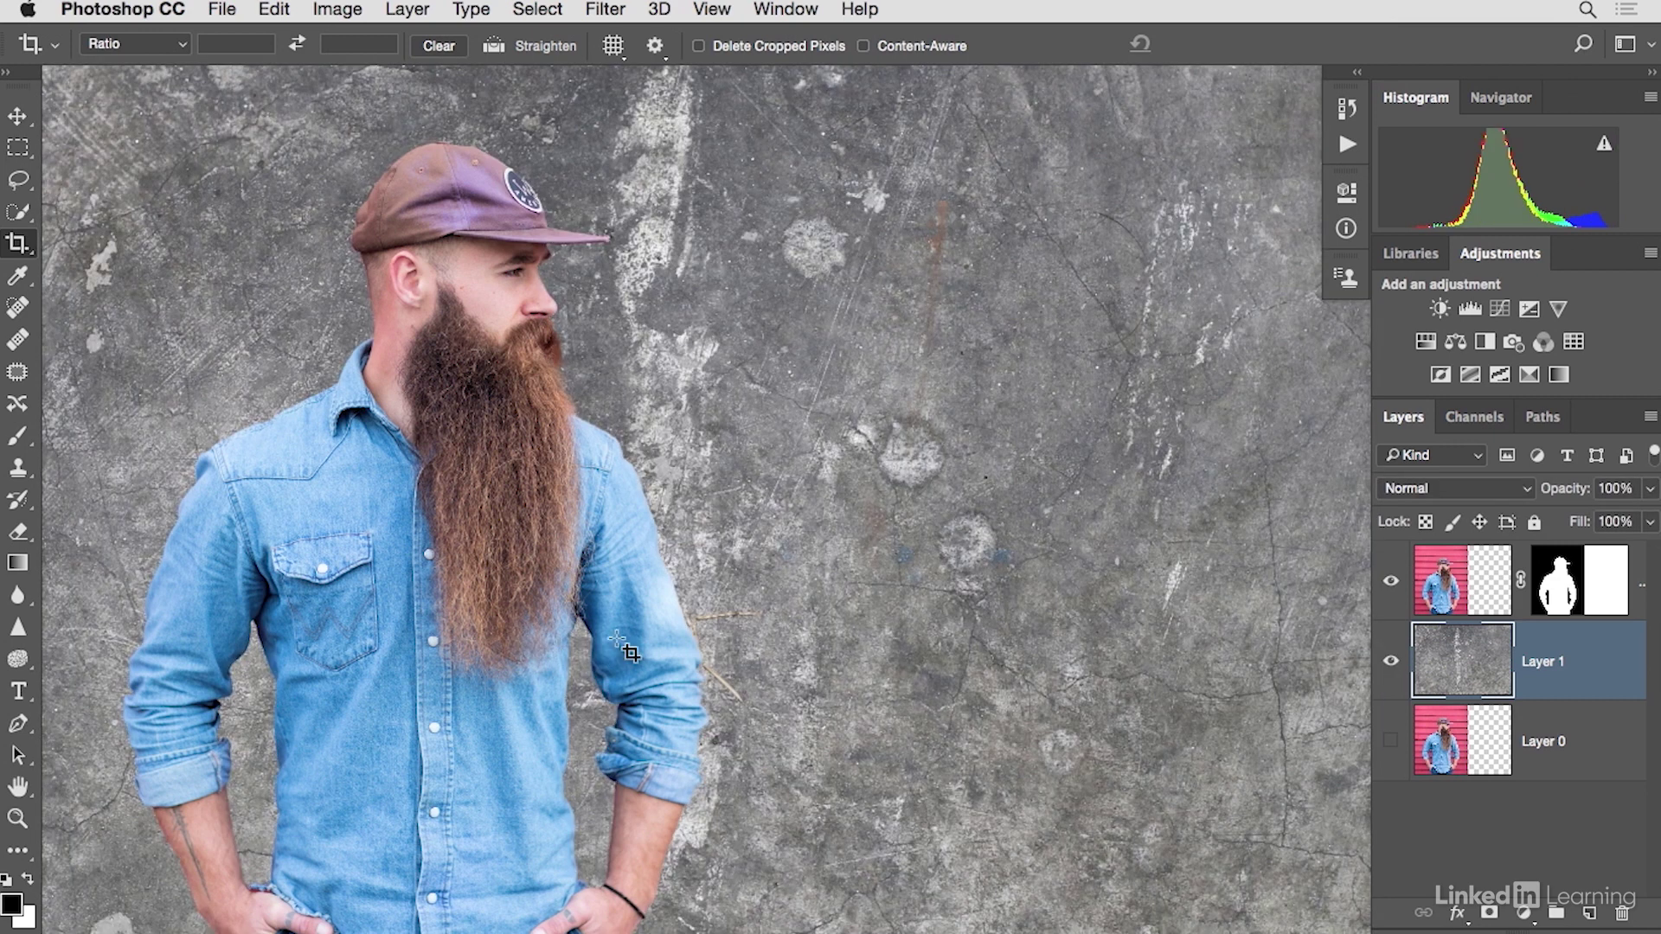
pyautogui.moveTo(1014, 633); pyautogui.dragTo(926, 594)
pyautogui.press('super+minus')
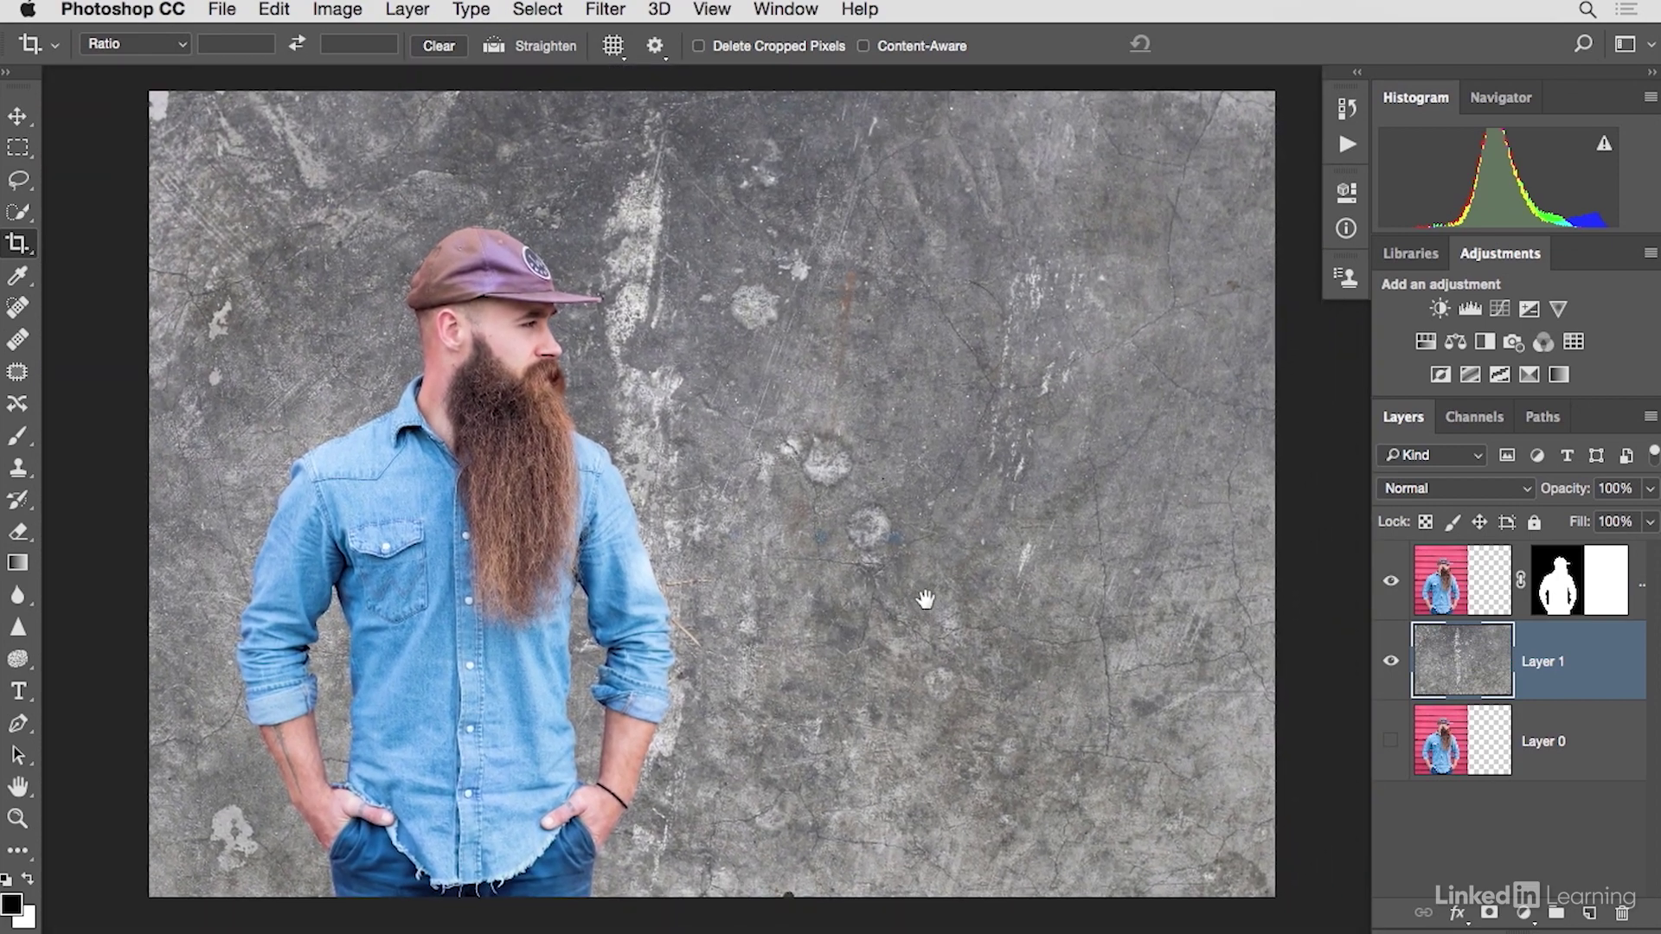